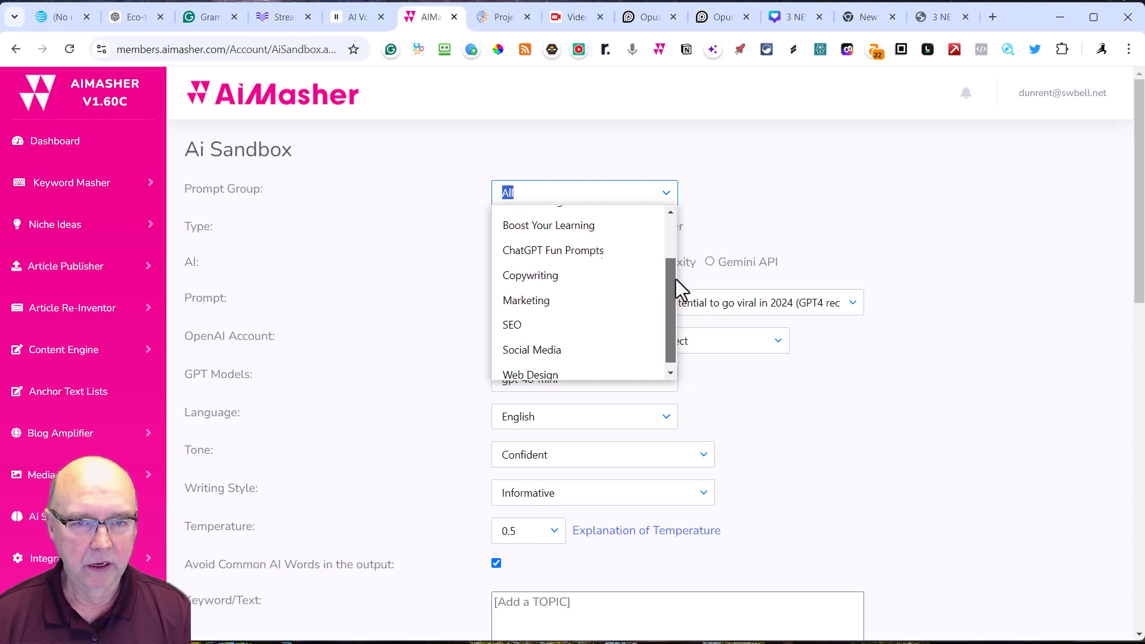
Step: Set the prompt group to Boost Your Learning and the type to Own AI API Keys
{"action": "left_click", "coordinate": [513, 230]}
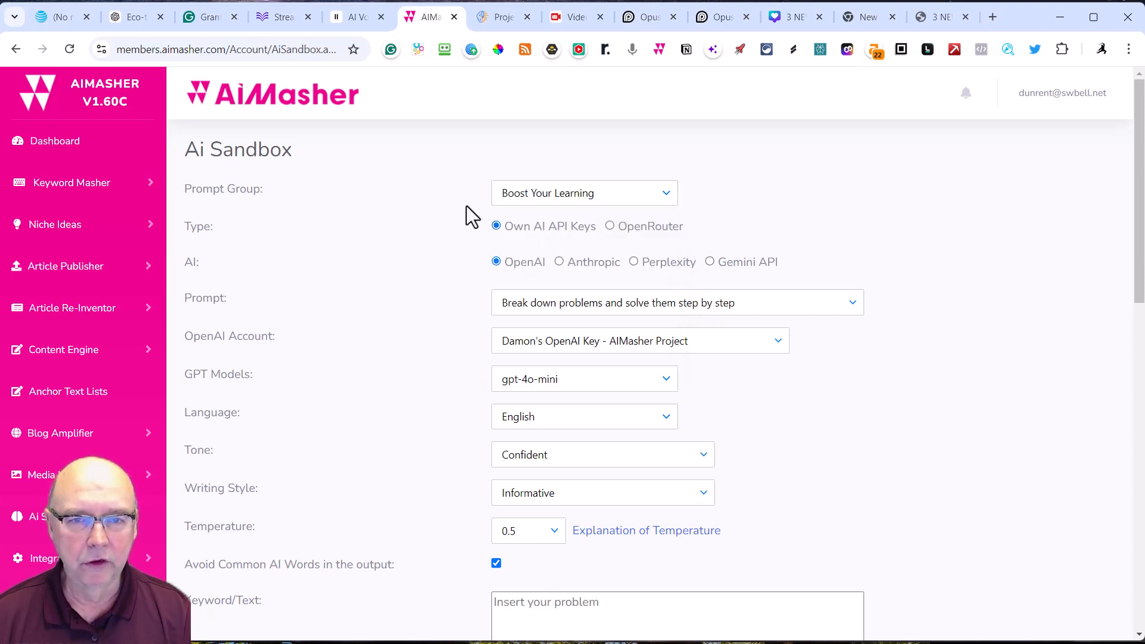
{"action": "left_click", "coordinate": [666, 197]}
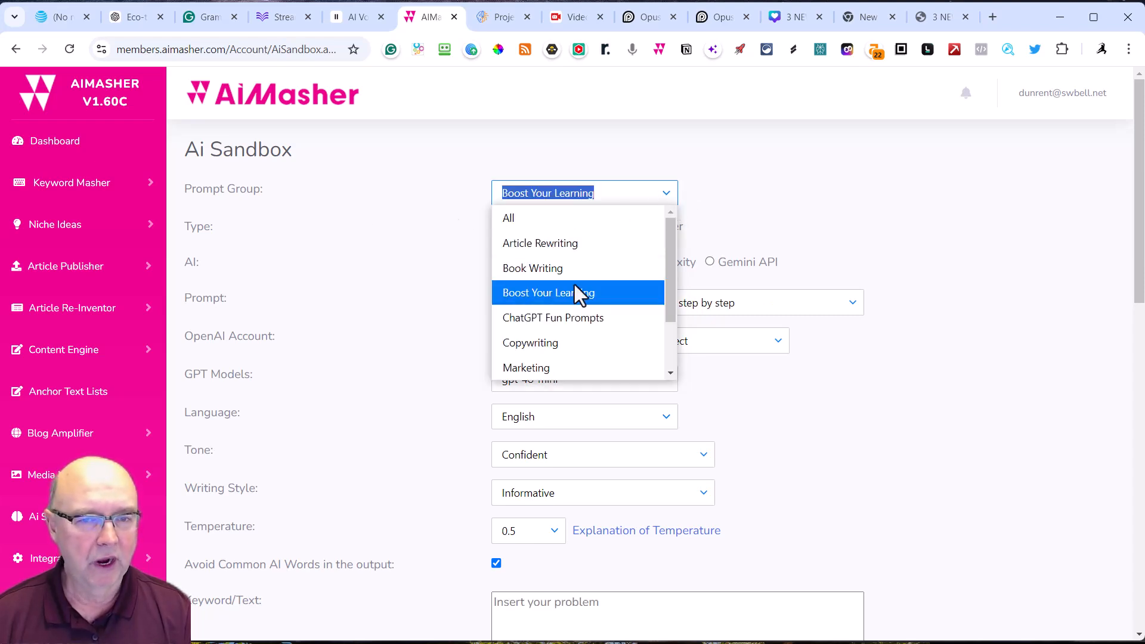
{"action": "left_click", "coordinate": [536, 295]}
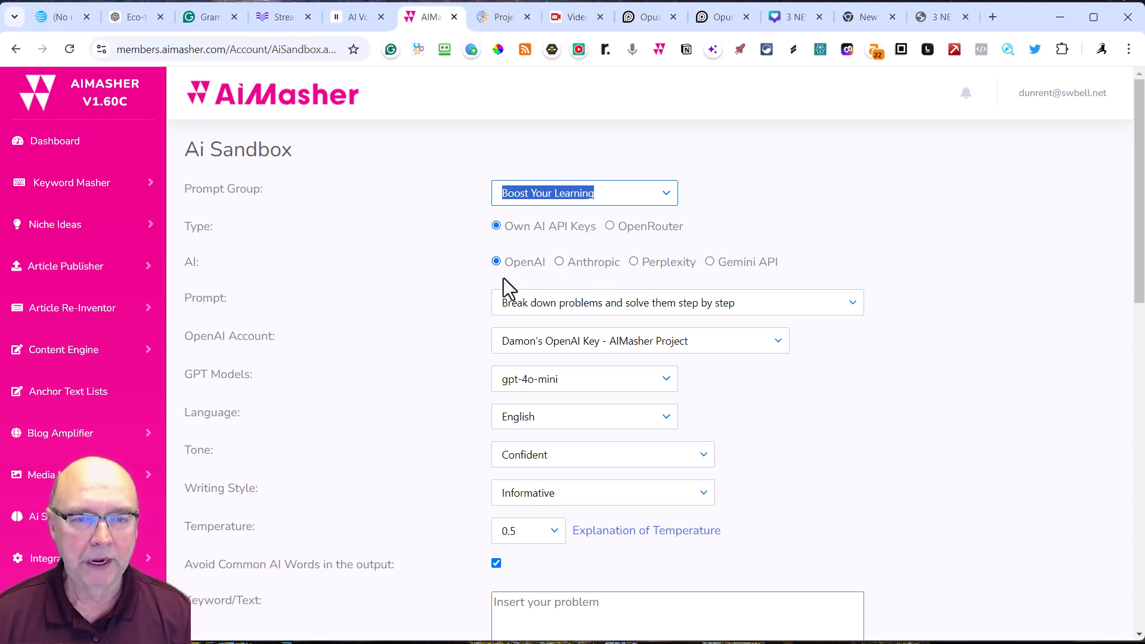
{"action": "left_click", "coordinate": [610, 226]}
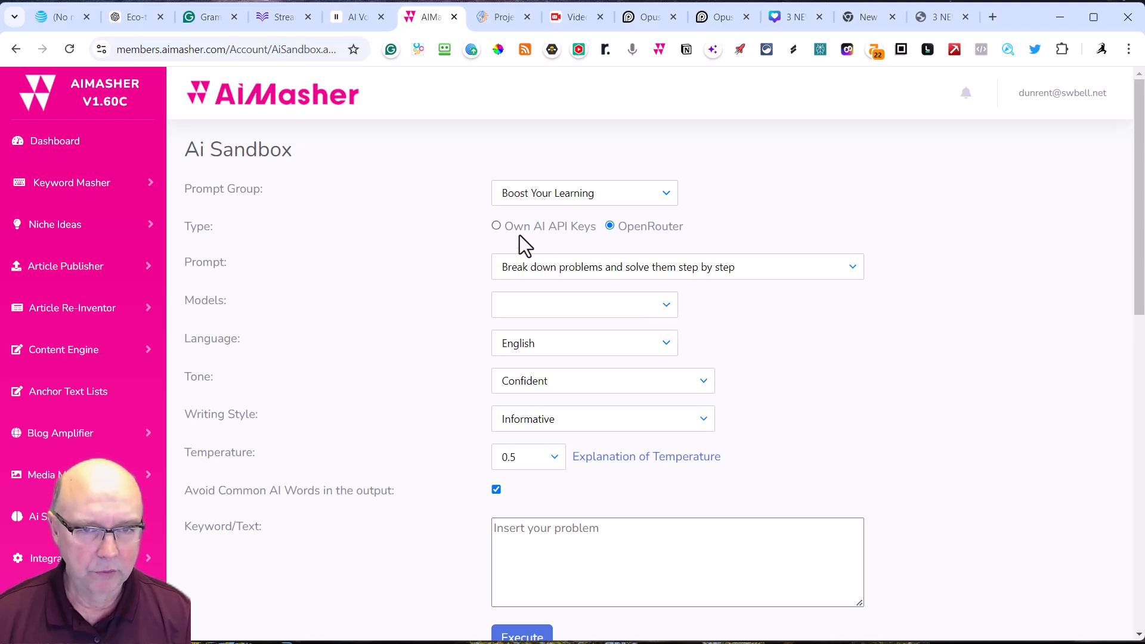
{"action": "left_click", "coordinate": [496, 226]}
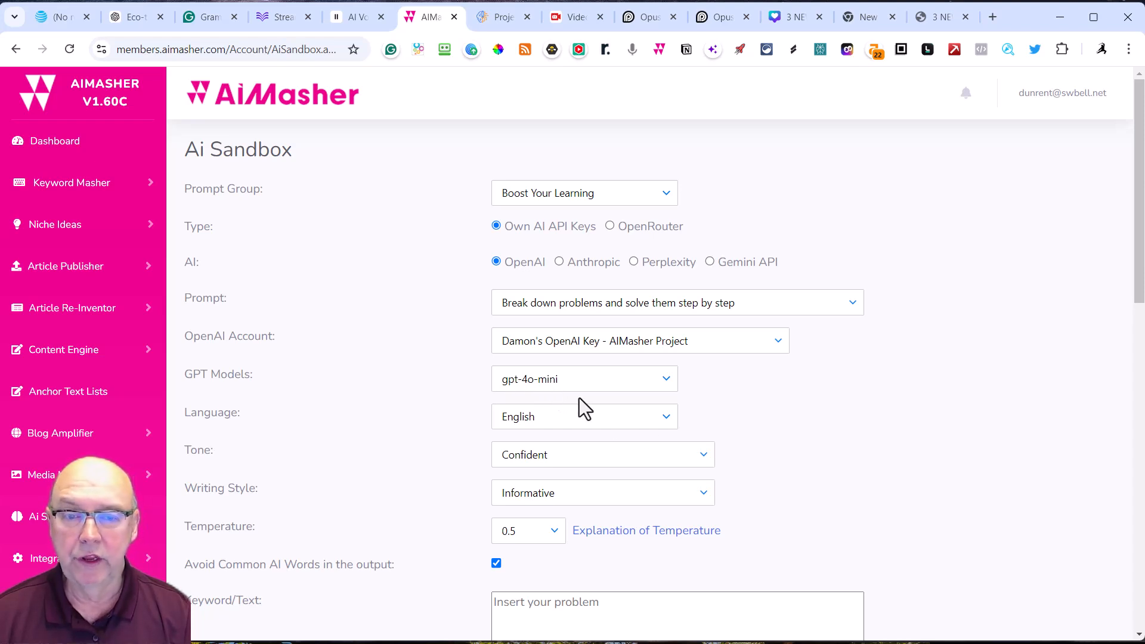
Step: Choose the prompt "Master topics faster using the 80/20 rule" for the sandbox run
{"action": "scroll", "coordinate": [585, 399], "scroll_direction": "down", "scroll_amount": 1}
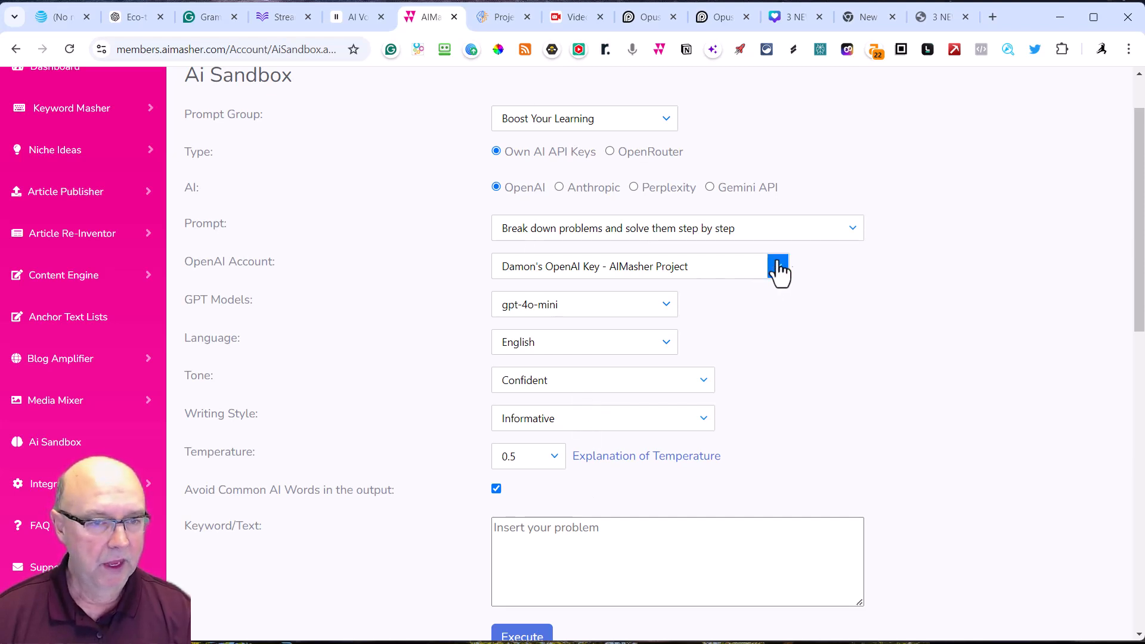
{"action": "left_click", "coordinate": [851, 227]}
{"action": "scroll", "coordinate": [686, 298], "scroll_direction": "down", "scroll_amount": 1}
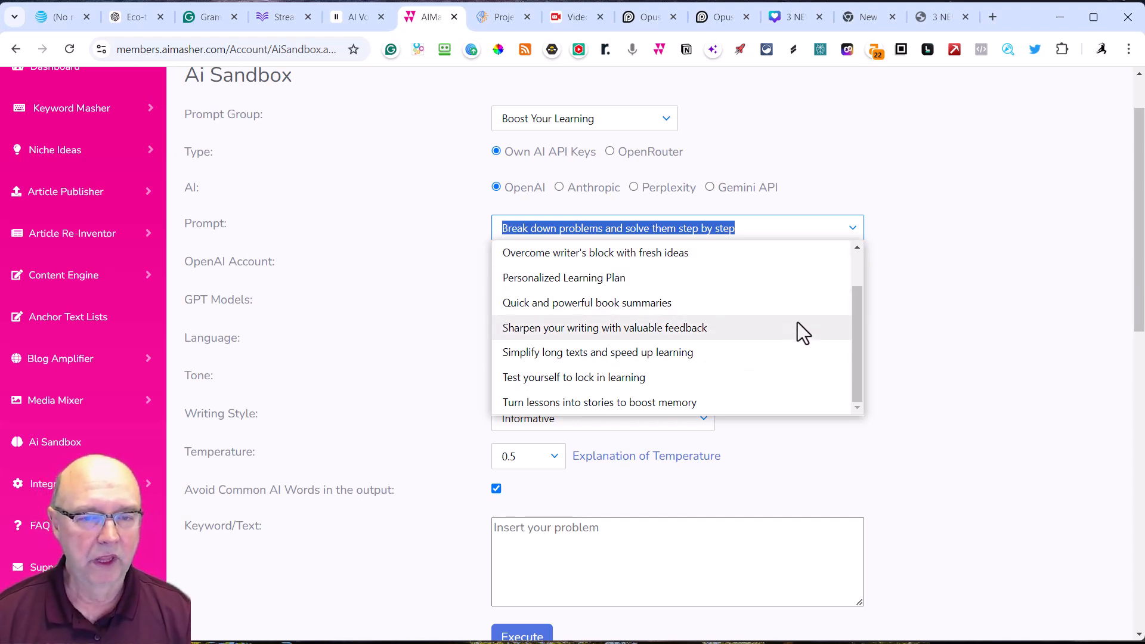
{"action": "scroll", "coordinate": [797, 324], "scroll_direction": "up", "scroll_amount": 2}
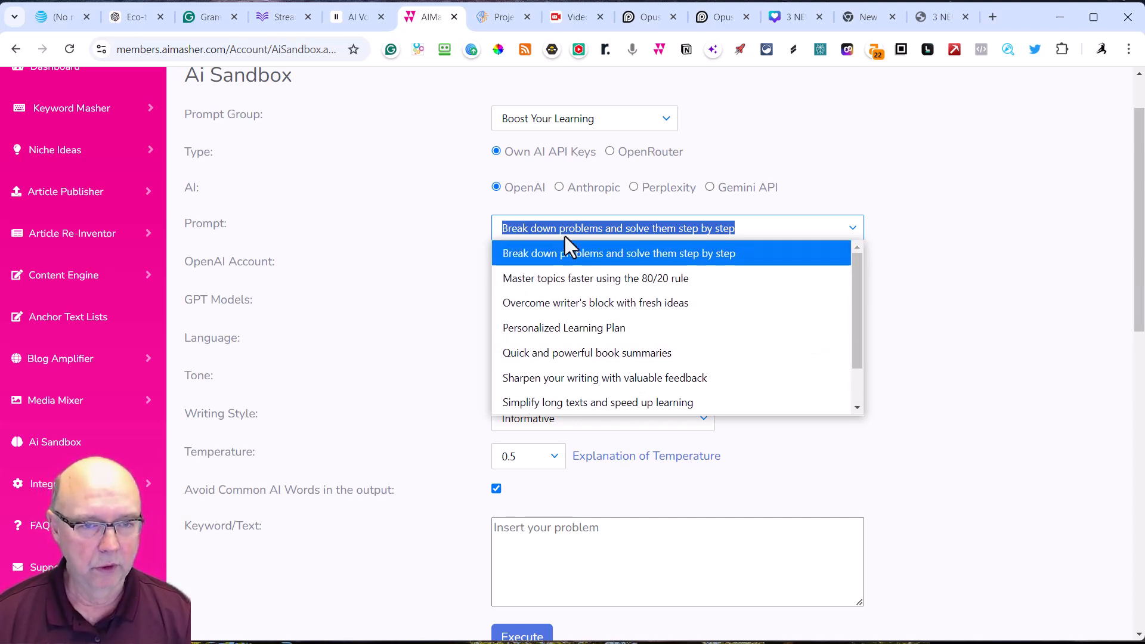
{"action": "scroll", "coordinate": [614, 282], "scroll_direction": "up", "scroll_amount": 1}
{"action": "scroll", "coordinate": [631, 308], "scroll_direction": "down", "scroll_amount": 1}
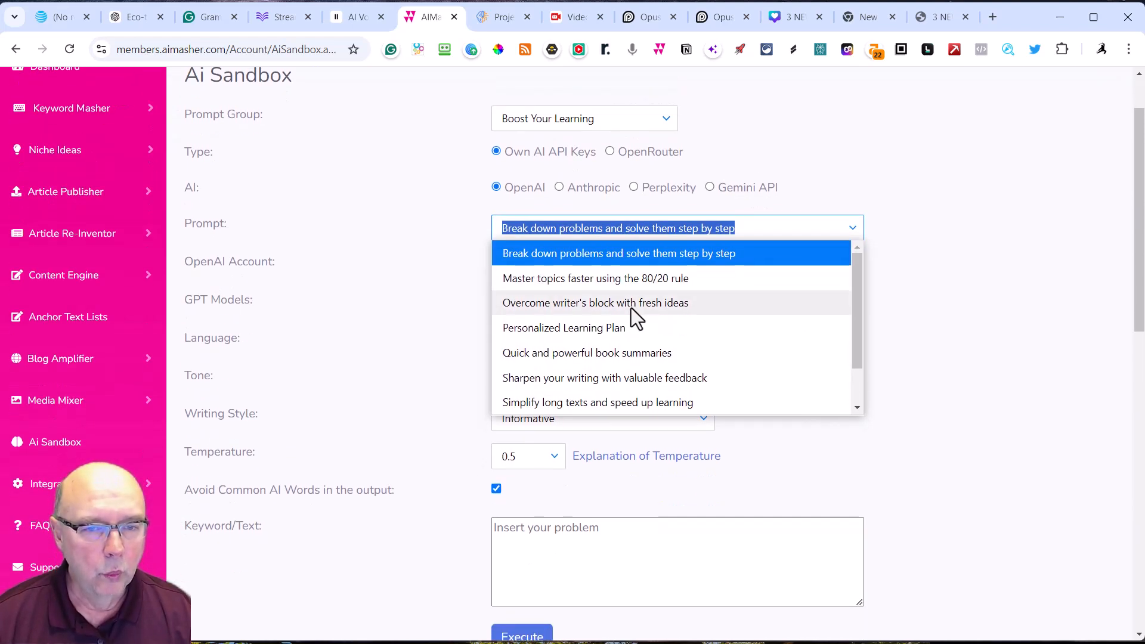
{"action": "left_click", "coordinate": [570, 284]}
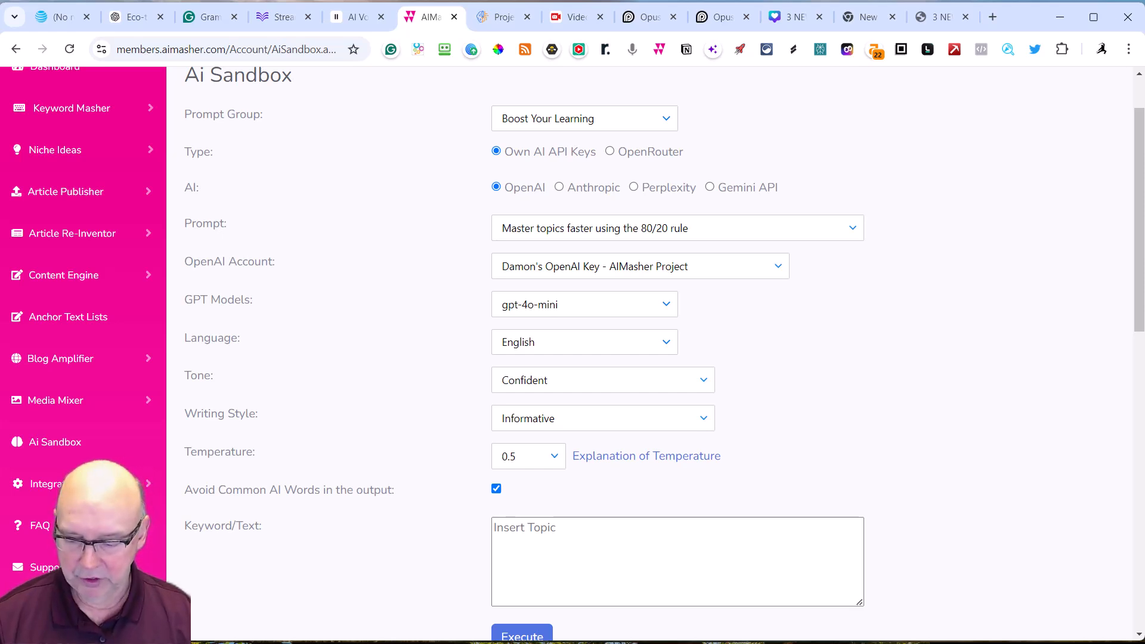
Step: Enter "eco-tourism in the USA" as the keyword text and execute the prompt
{"action": "left_click", "coordinate": [545, 532]}
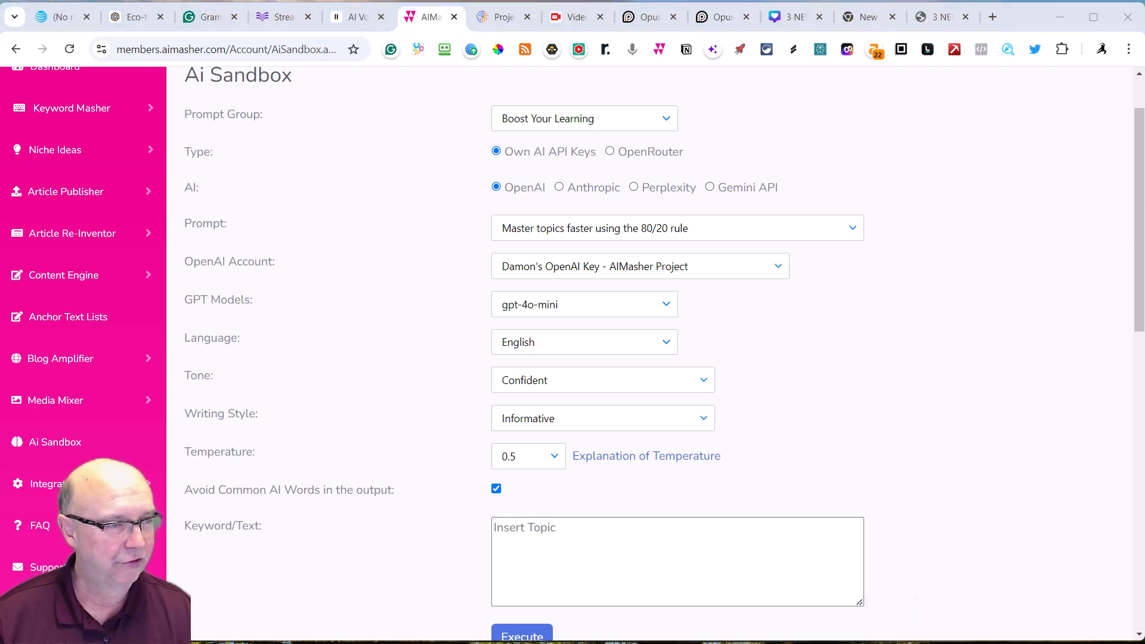
{"action": "left_click", "coordinate": [559, 541]}
{"action": "type", "text": "eco-tourism in the USA"}
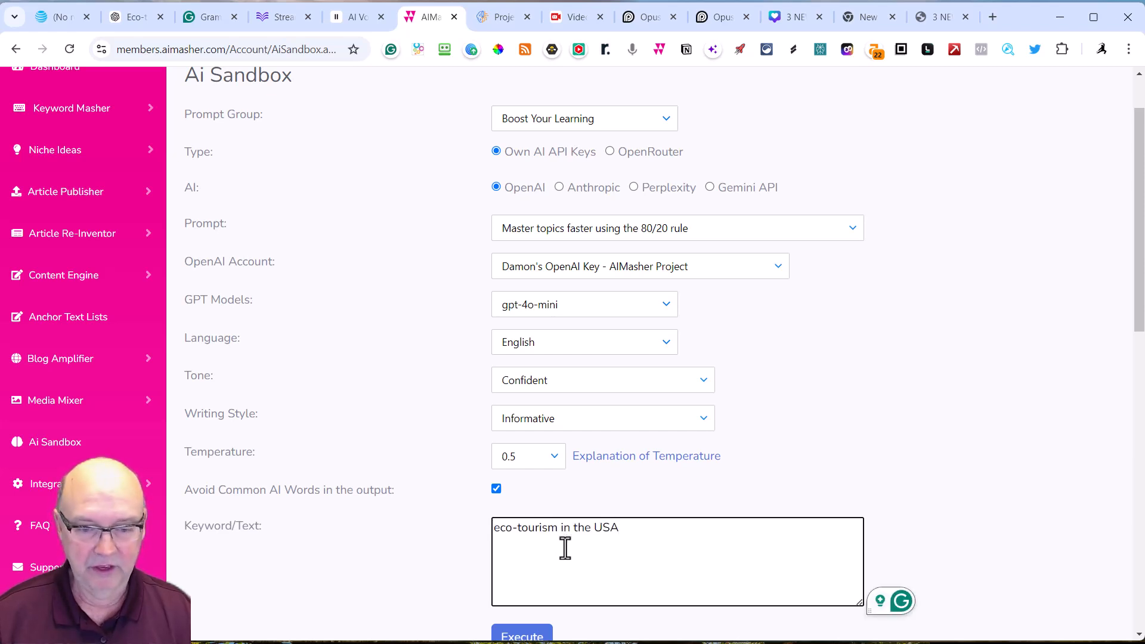
{"action": "left_click", "coordinate": [529, 637]}
{"action": "scroll", "coordinate": [653, 424], "scroll_direction": "down", "scroll_amount": 5}
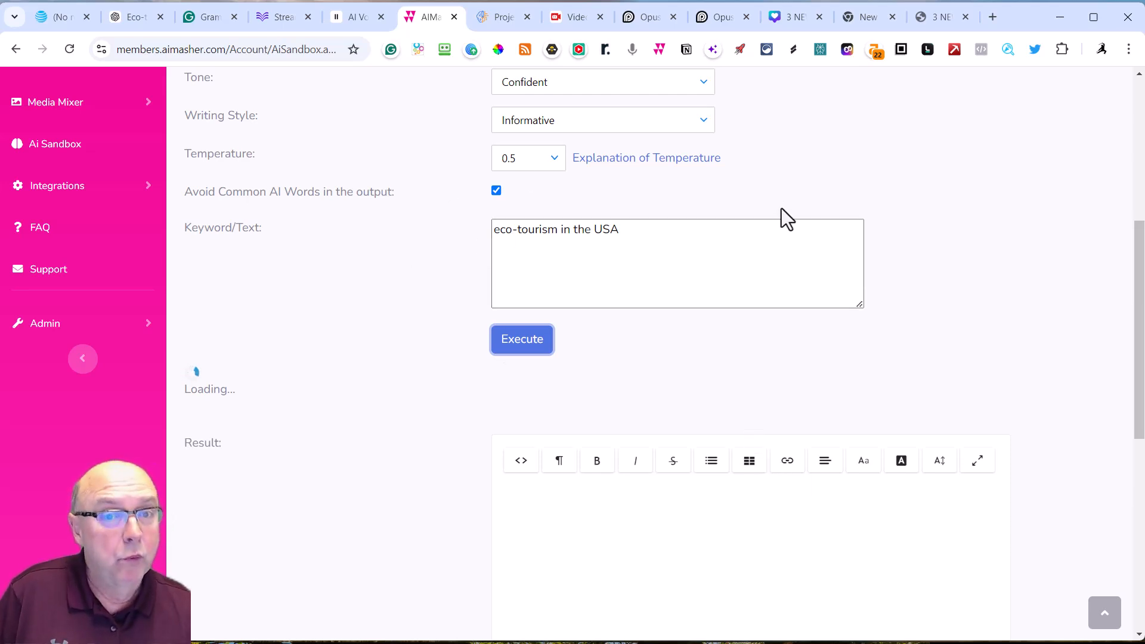
Step: Convert the Markdown of the generated eco-tourism result to HTML once it has loaded
{"action": "scroll", "coordinate": [781, 209], "scroll_direction": "up", "scroll_amount": 5}
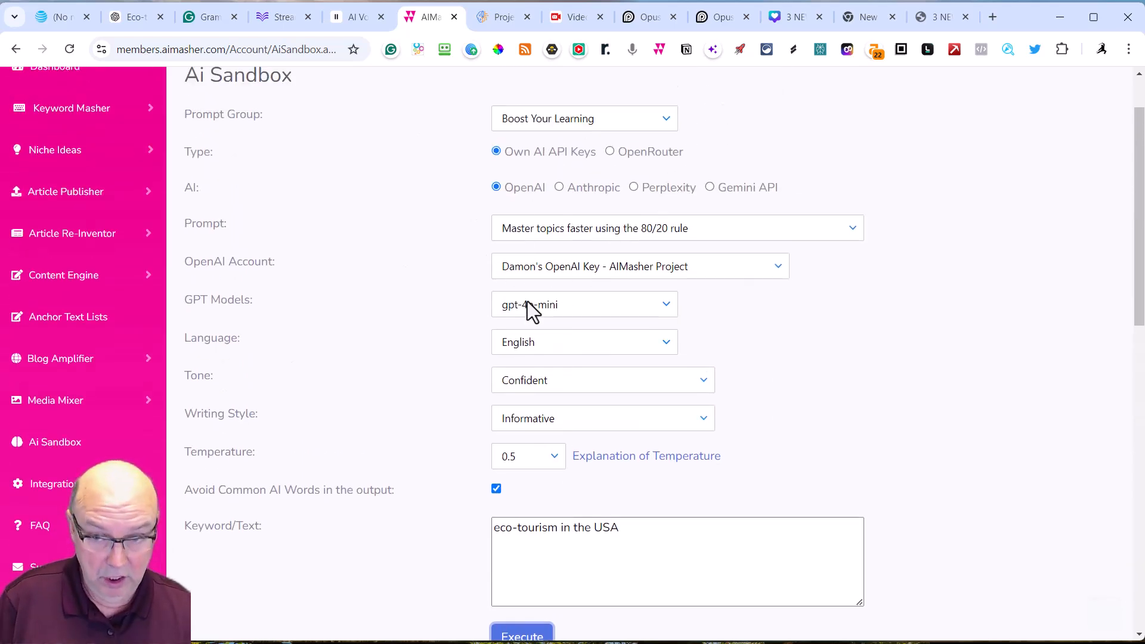
{"action": "scroll", "coordinate": [587, 323], "scroll_direction": "down", "scroll_amount": 1}
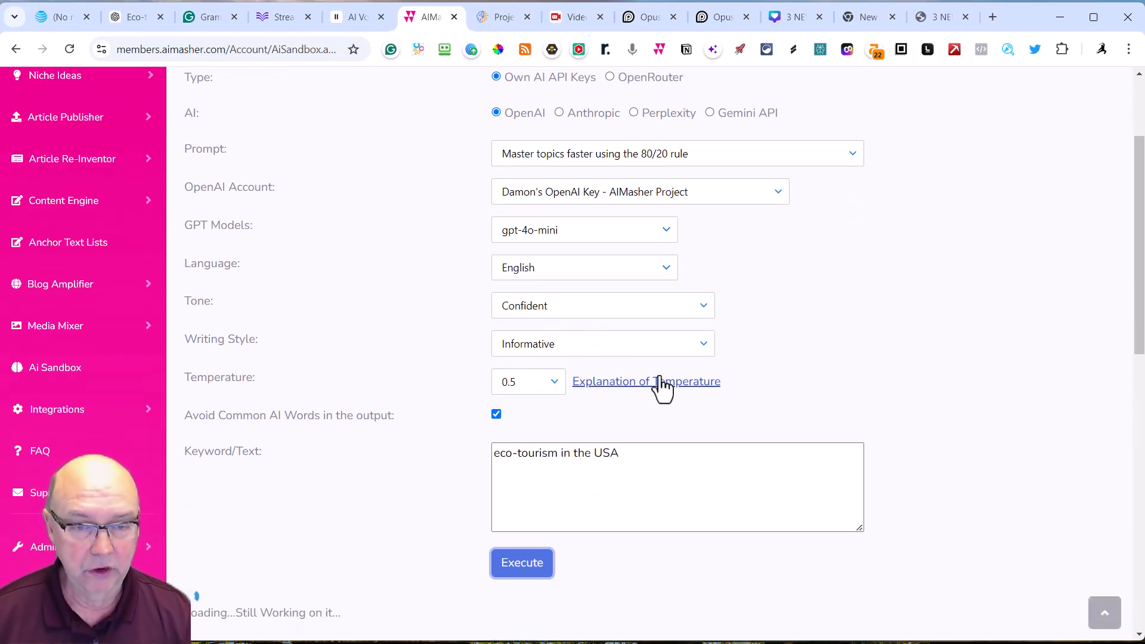
{"action": "scroll", "coordinate": [657, 373], "scroll_direction": "down", "scroll_amount": 3}
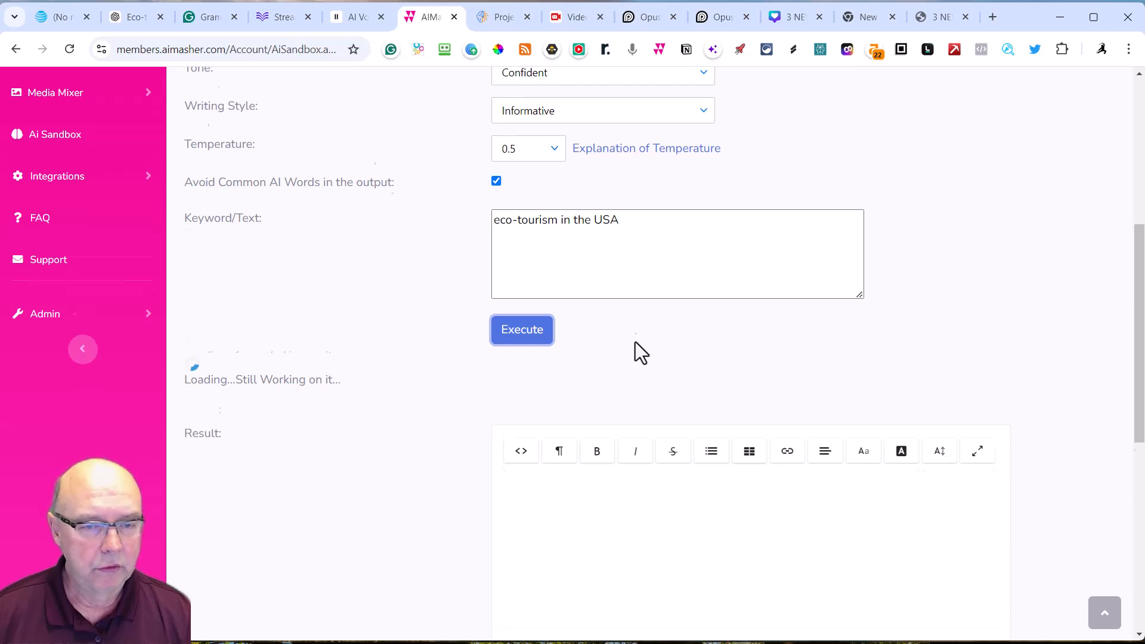
{"action": "scroll", "coordinate": [636, 343], "scroll_direction": "down", "scroll_amount": 2}
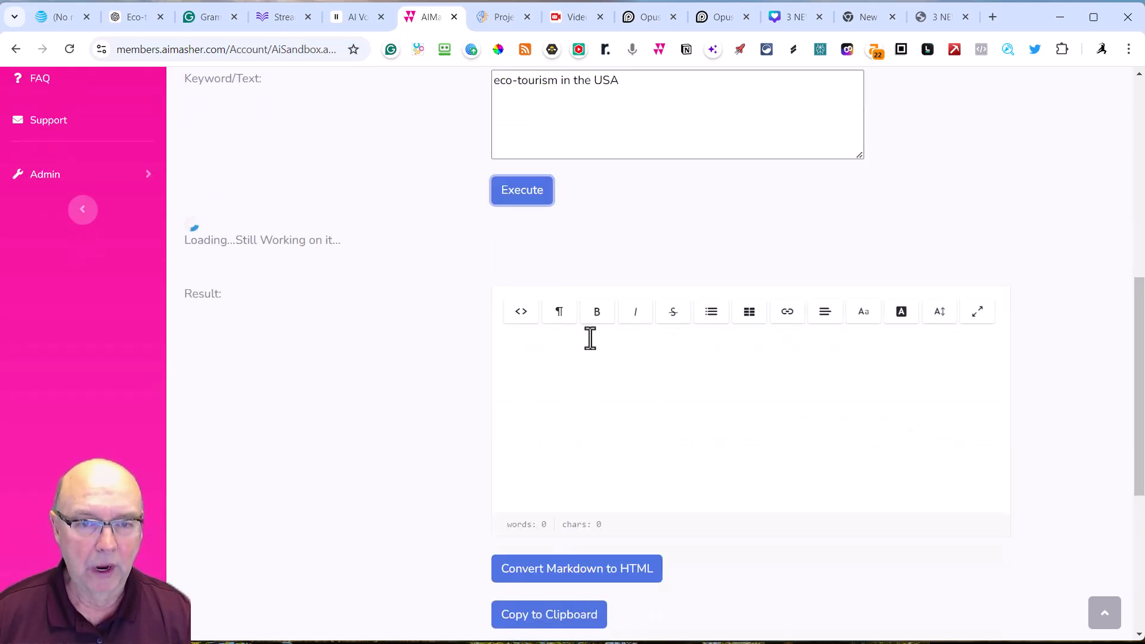
{"action": "scroll", "coordinate": [578, 353], "scroll_direction": "up", "scroll_amount": 6}
{"action": "scroll", "coordinate": [626, 343], "scroll_direction": "down", "scroll_amount": 10}
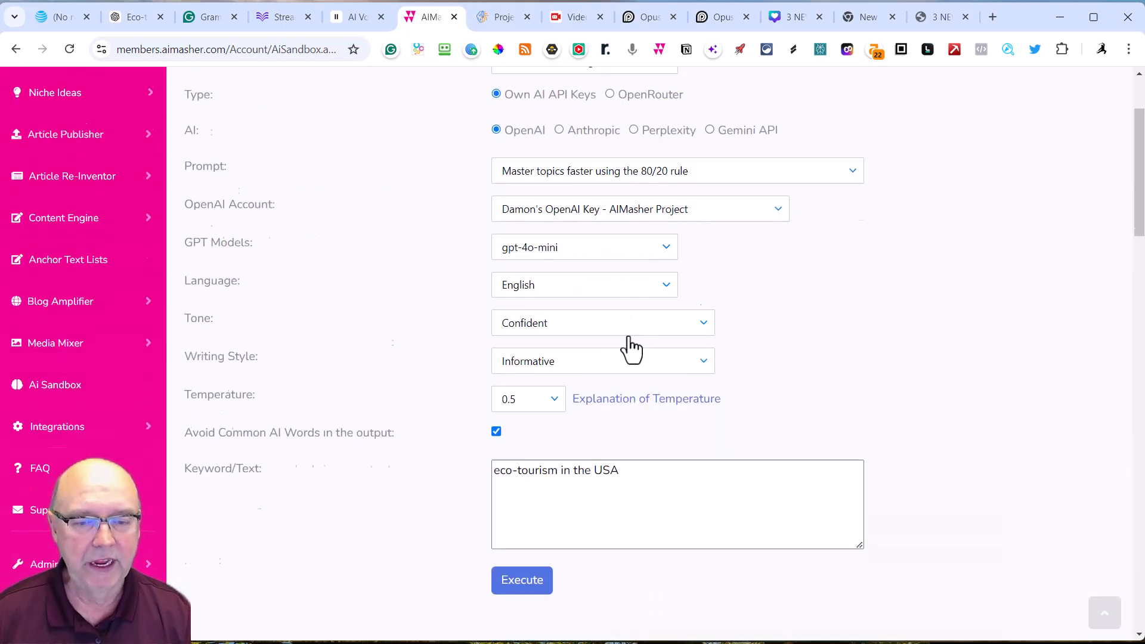
{"action": "scroll", "coordinate": [623, 345], "scroll_direction": "down", "scroll_amount": 12}
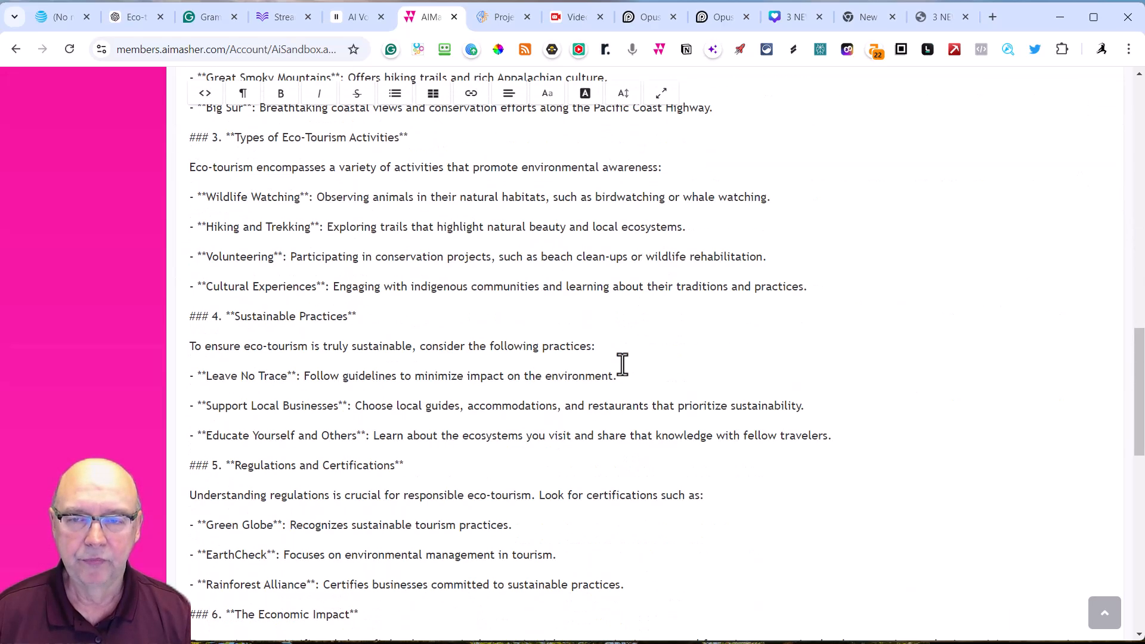
{"action": "left_click", "coordinate": [338, 472]}
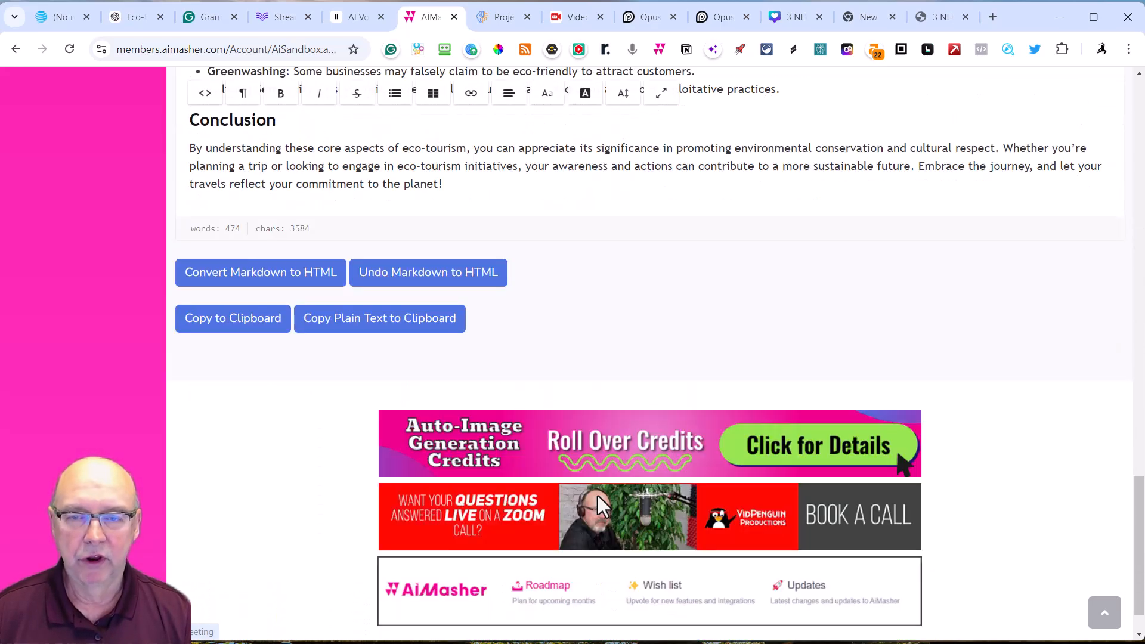
Step: Read through the formatted eco-tourism overview from its introduction down to the conclusion
{"action": "scroll", "coordinate": [697, 338], "scroll_direction": "up", "scroll_amount": 12}
{"action": "scroll", "coordinate": [696, 334], "scroll_direction": "up", "scroll_amount": 15}
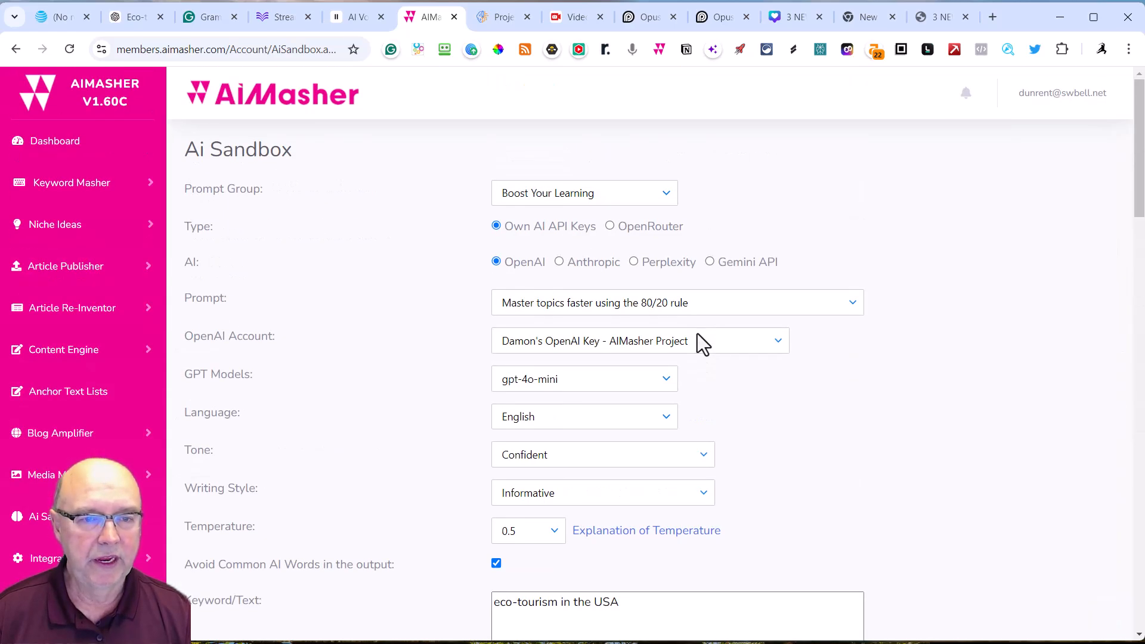
{"action": "scroll", "coordinate": [702, 342], "scroll_direction": "down", "scroll_amount": 8}
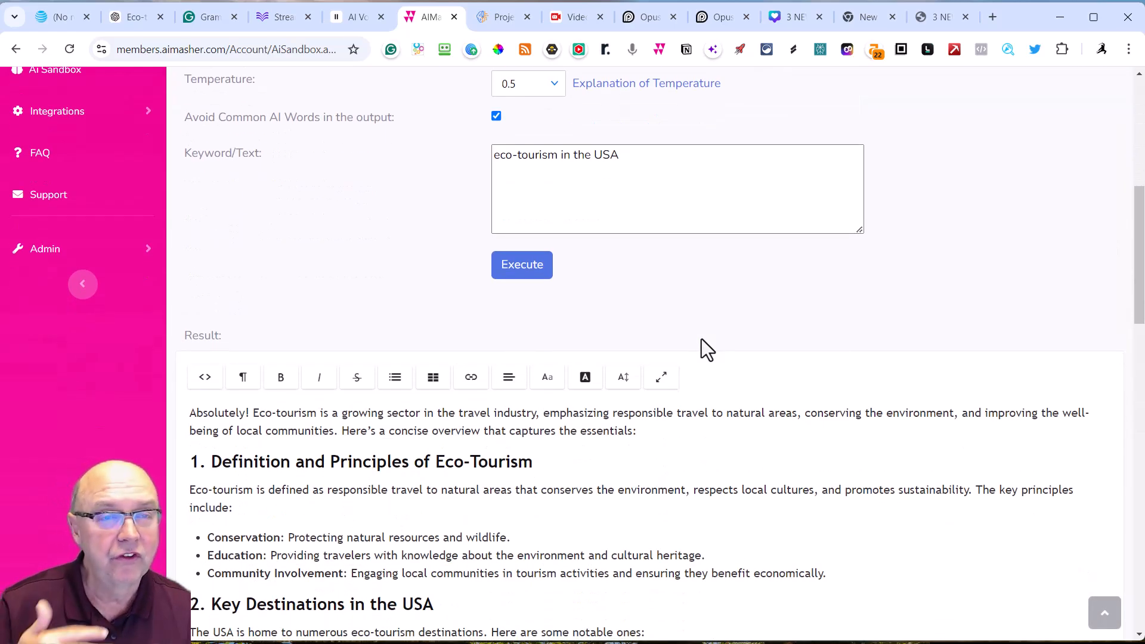
{"action": "scroll", "coordinate": [701, 338], "scroll_direction": "down", "scroll_amount": 1}
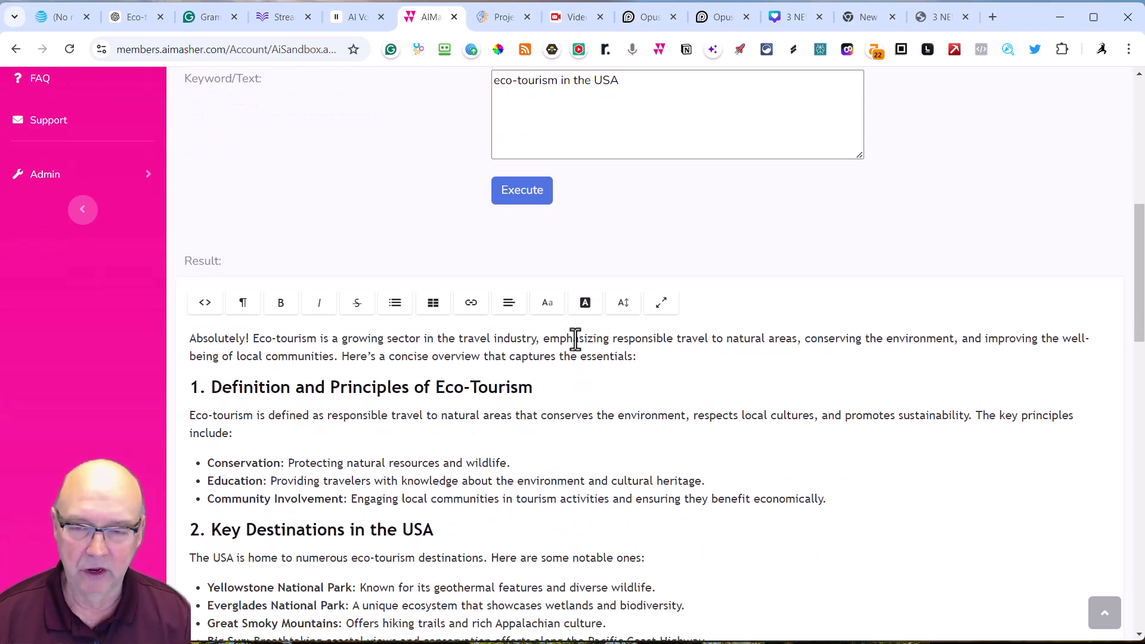
{"action": "scroll", "coordinate": [358, 418], "scroll_direction": "down", "scroll_amount": 1}
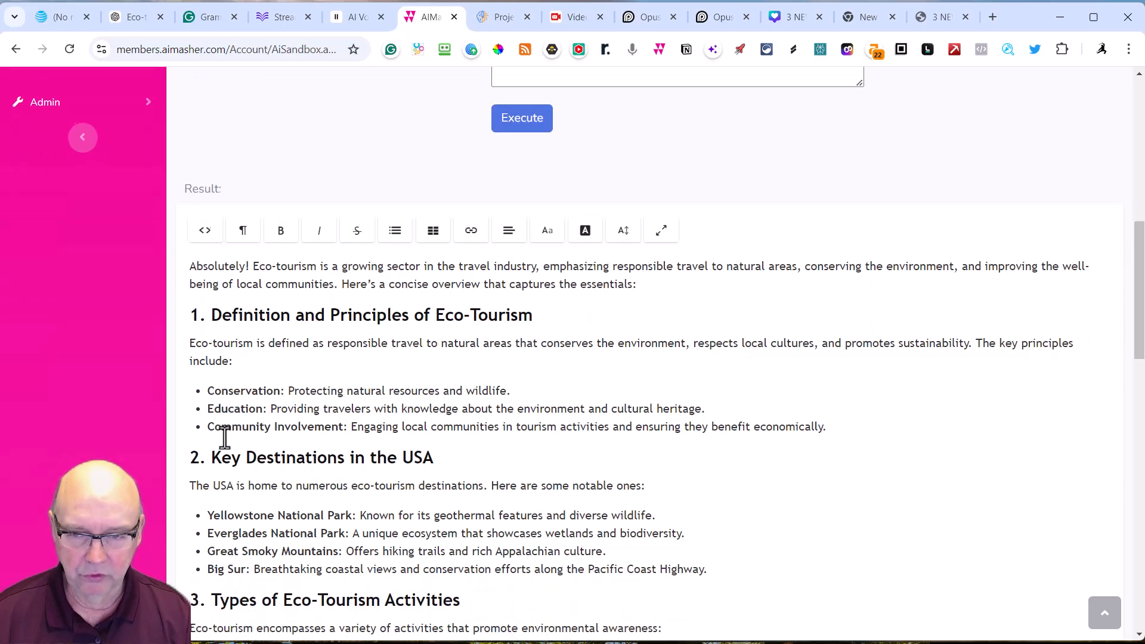
{"action": "scroll", "coordinate": [300, 442], "scroll_direction": "down", "scroll_amount": 1}
{"action": "scroll", "coordinate": [300, 442], "scroll_direction": "down", "scroll_amount": 1}
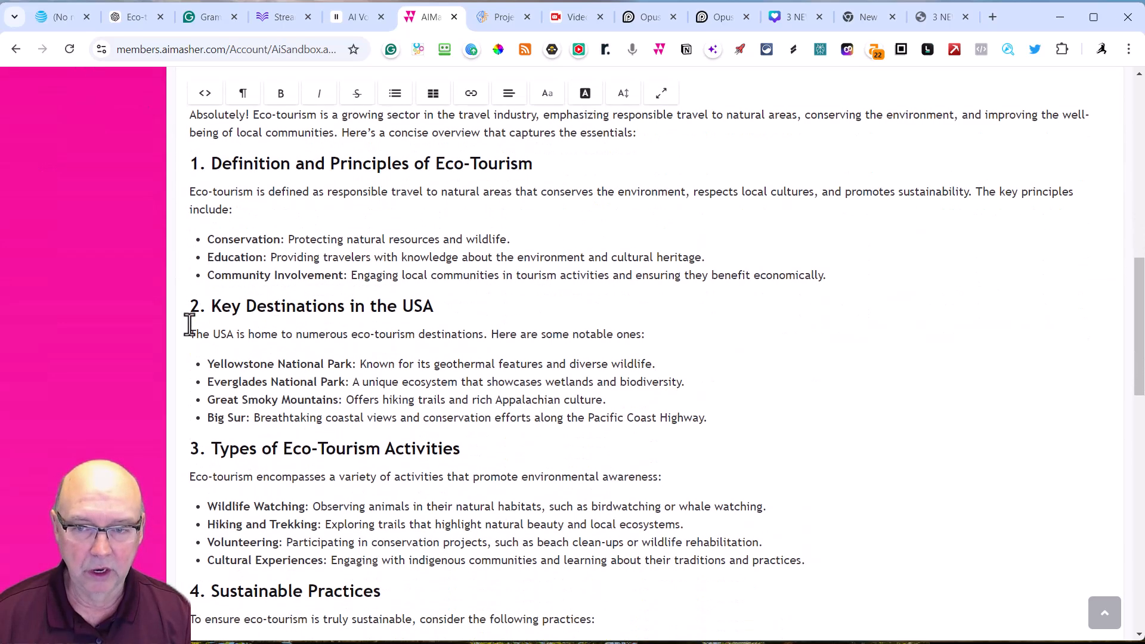
{"action": "scroll", "coordinate": [411, 385], "scroll_direction": "down", "scroll_amount": 1}
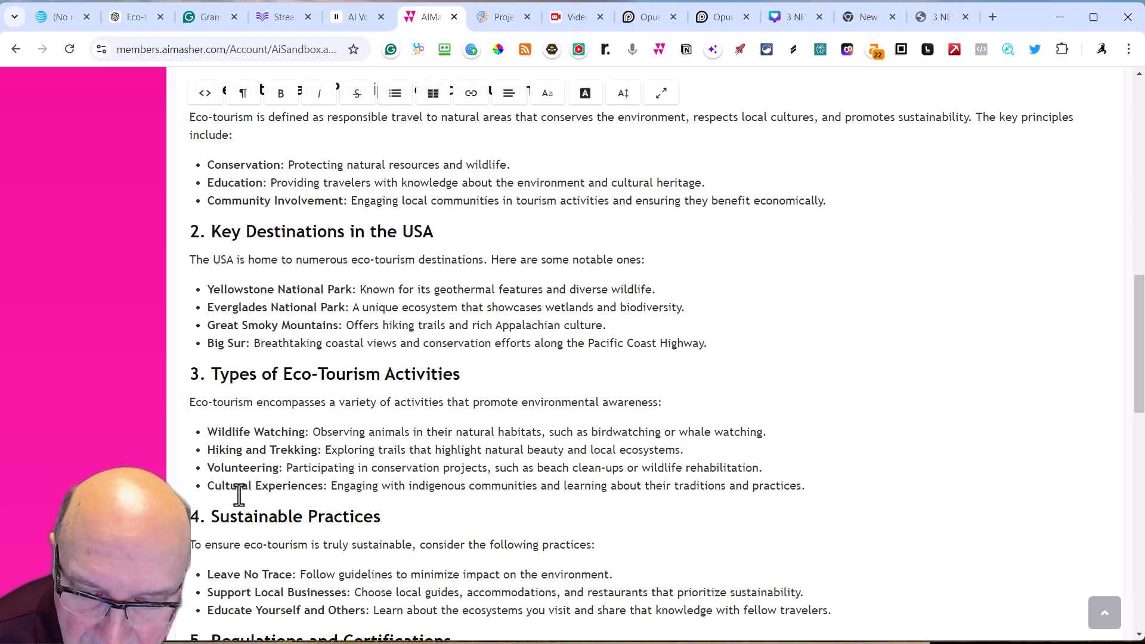
{"action": "scroll", "coordinate": [268, 476], "scroll_direction": "down", "scroll_amount": 3}
{"action": "scroll", "coordinate": [271, 477], "scroll_direction": "down", "scroll_amount": 4}
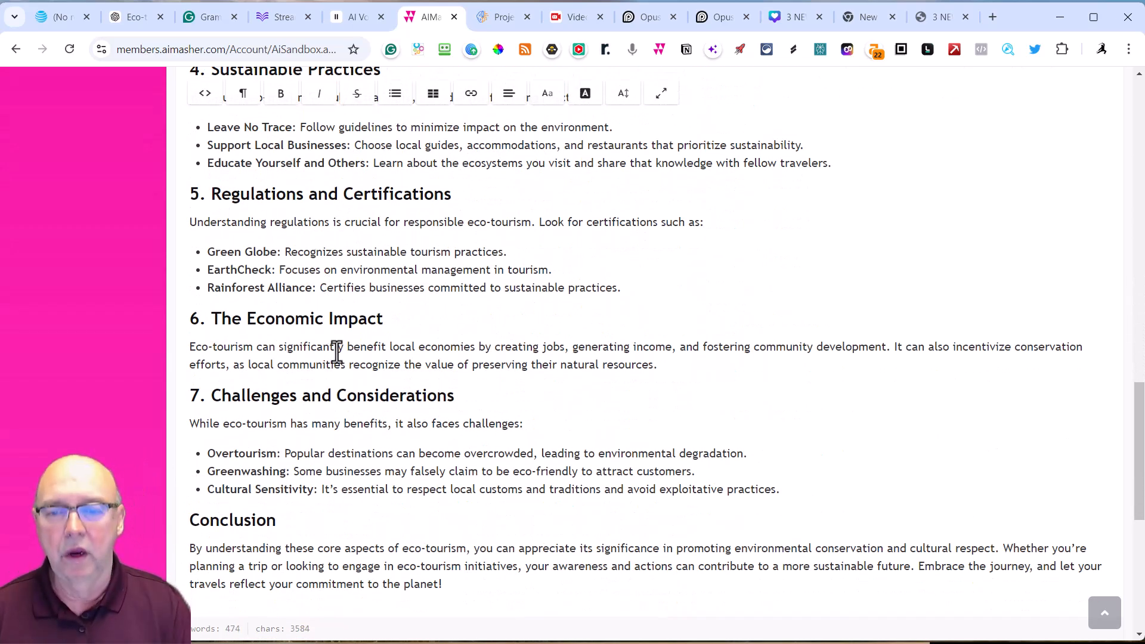
Step: Change the prompt to "Turn lessons into stories to boost memory"
{"action": "scroll", "coordinate": [392, 393], "scroll_direction": "up", "scroll_amount": 1}
{"action": "scroll", "coordinate": [395, 397], "scroll_direction": "up", "scroll_amount": 12}
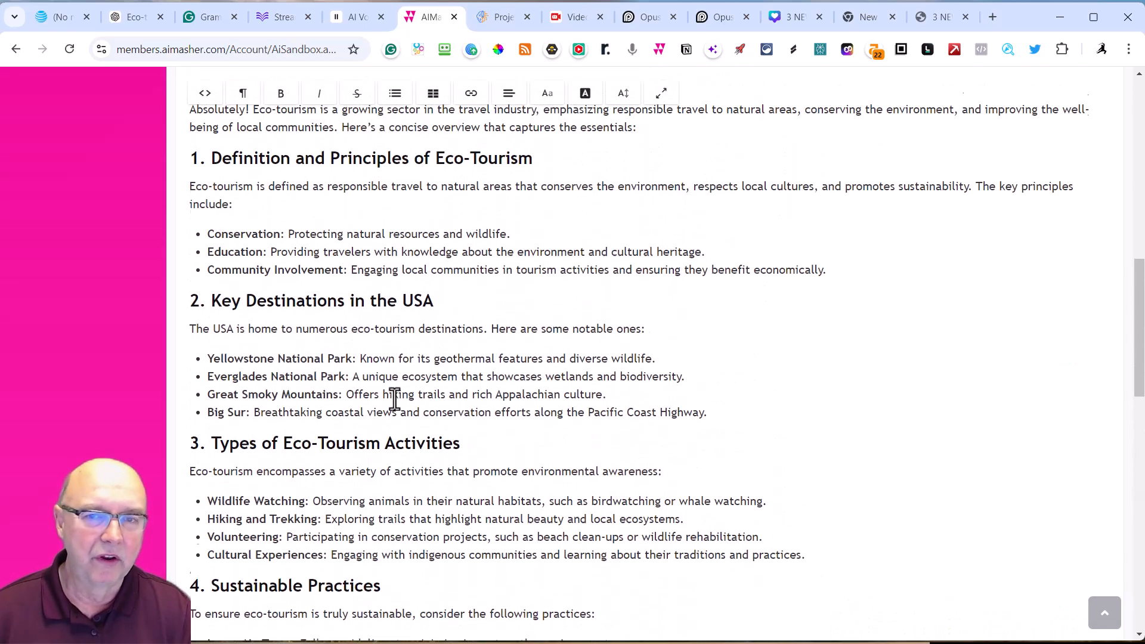
{"action": "scroll", "coordinate": [395, 398], "scroll_direction": "up", "scroll_amount": 3}
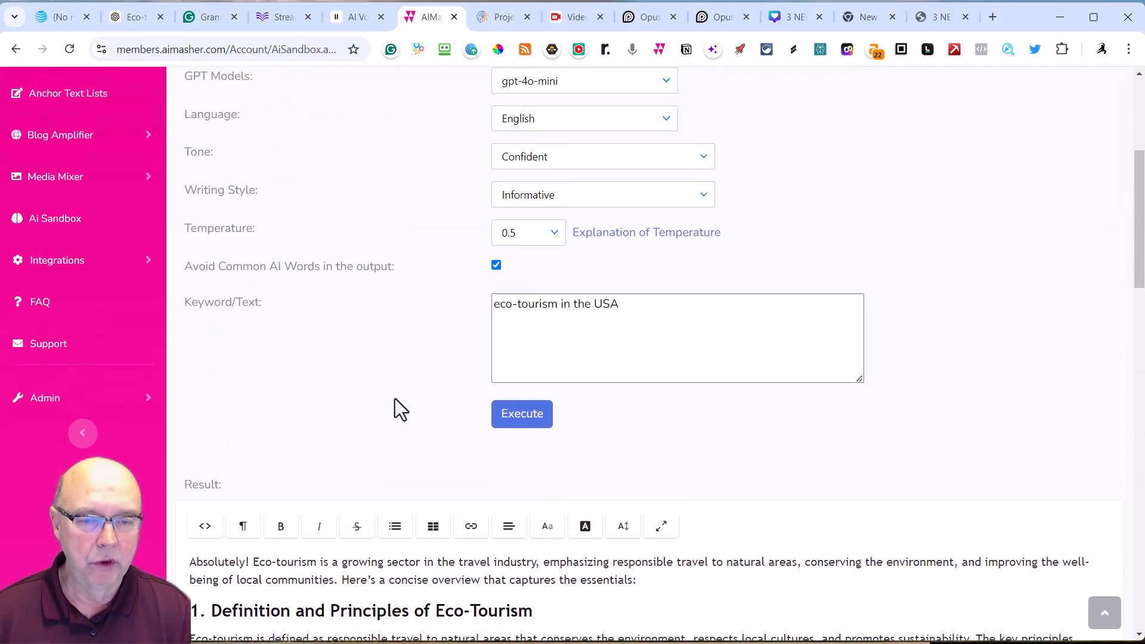
{"action": "scroll", "coordinate": [500, 365], "scroll_direction": "up", "scroll_amount": 2}
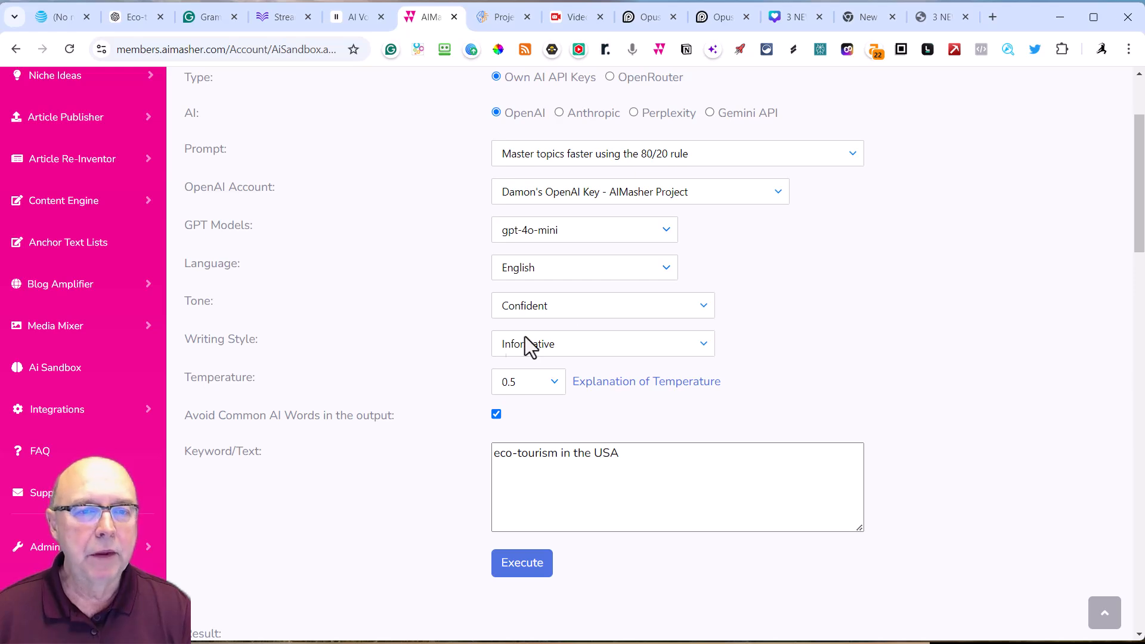
{"action": "left_click", "coordinate": [857, 154]}
{"action": "left_click_drag", "start_coordinate": [858, 210], "coordinate": [856, 257]}
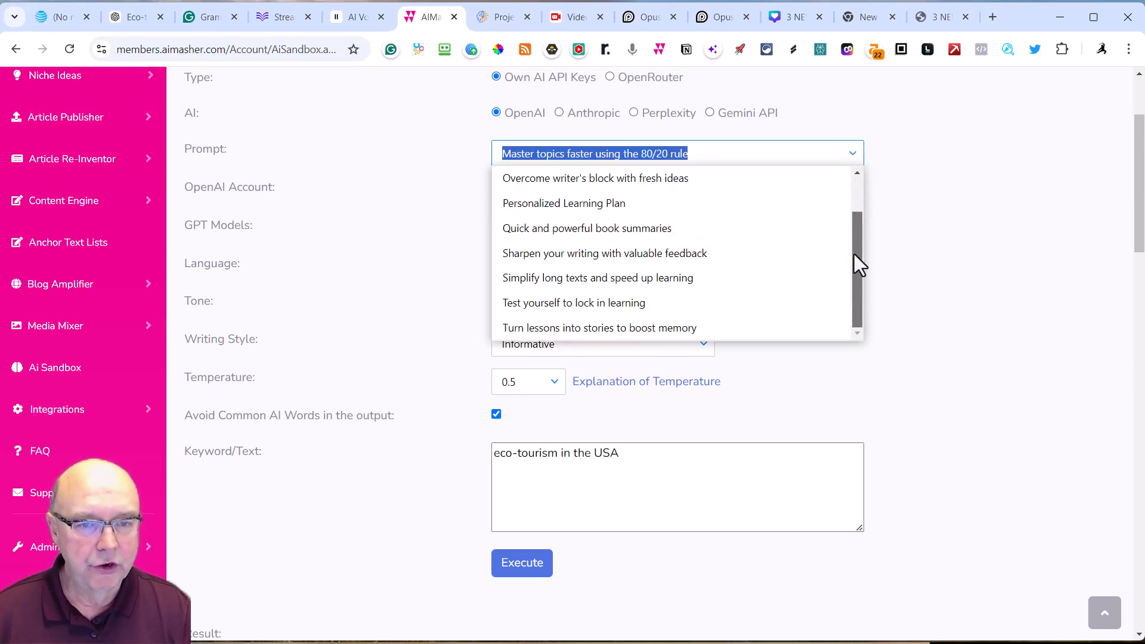
{"action": "left_click", "coordinate": [572, 329]}
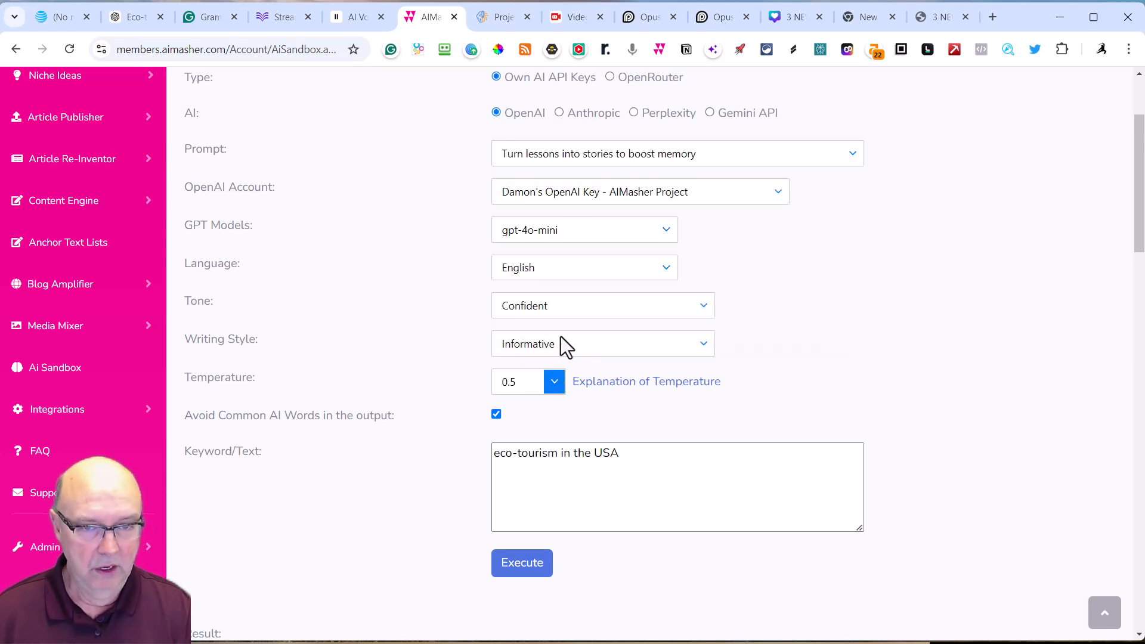
Step: Set the writing style to Narrative and the tone to Friendly
{"action": "left_click", "coordinate": [701, 354]}
{"action": "left_click", "coordinate": [537, 468]}
{"action": "left_click", "coordinate": [567, 305]}
{"action": "scroll", "coordinate": [545, 411], "scroll_direction": "up", "scroll_amount": 1}
{"action": "scroll", "coordinate": [535, 473], "scroll_direction": "down", "scroll_amount": 3}
{"action": "left_click", "coordinate": [528, 482]}
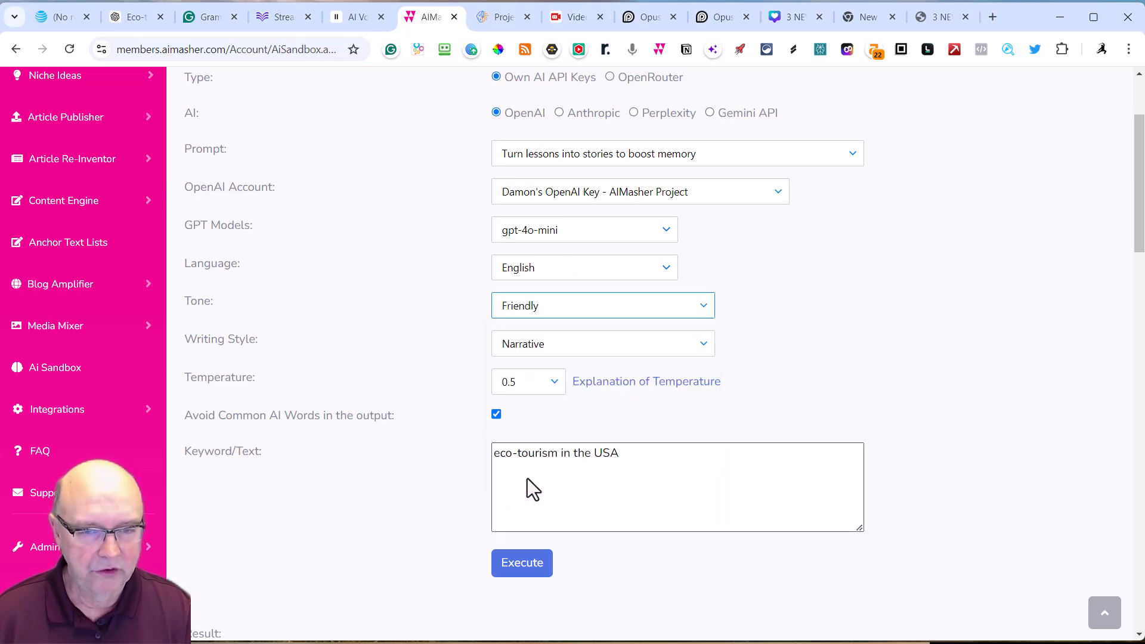
{"action": "scroll", "coordinate": [215, 250], "scroll_direction": "down", "scroll_amount": 2}
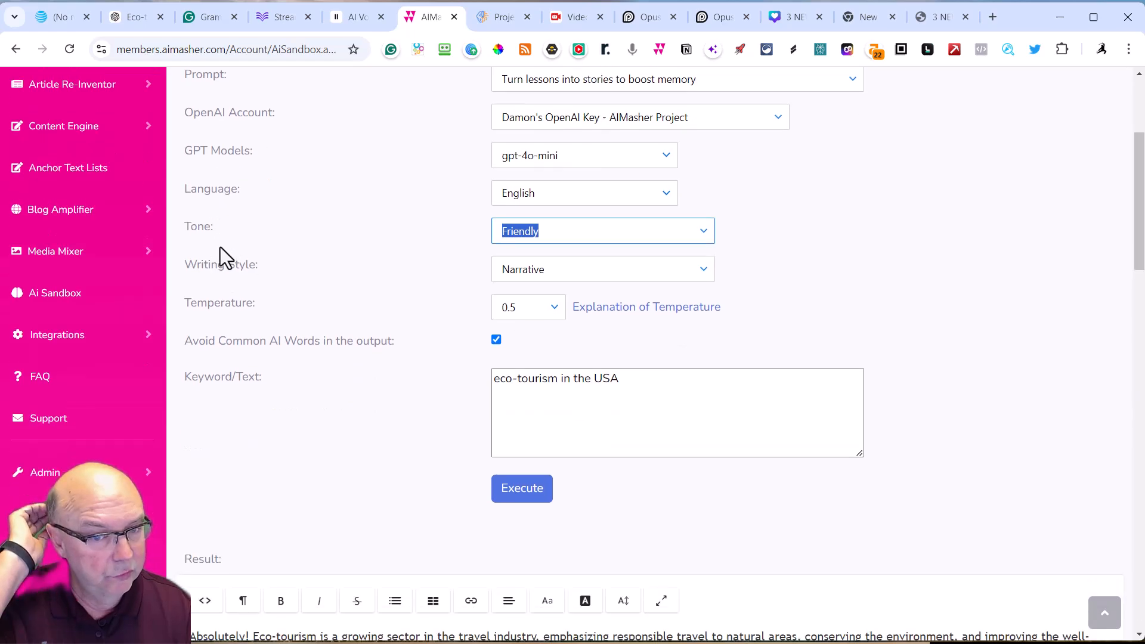
{"action": "scroll", "coordinate": [303, 277], "scroll_direction": "down", "scroll_amount": 3}
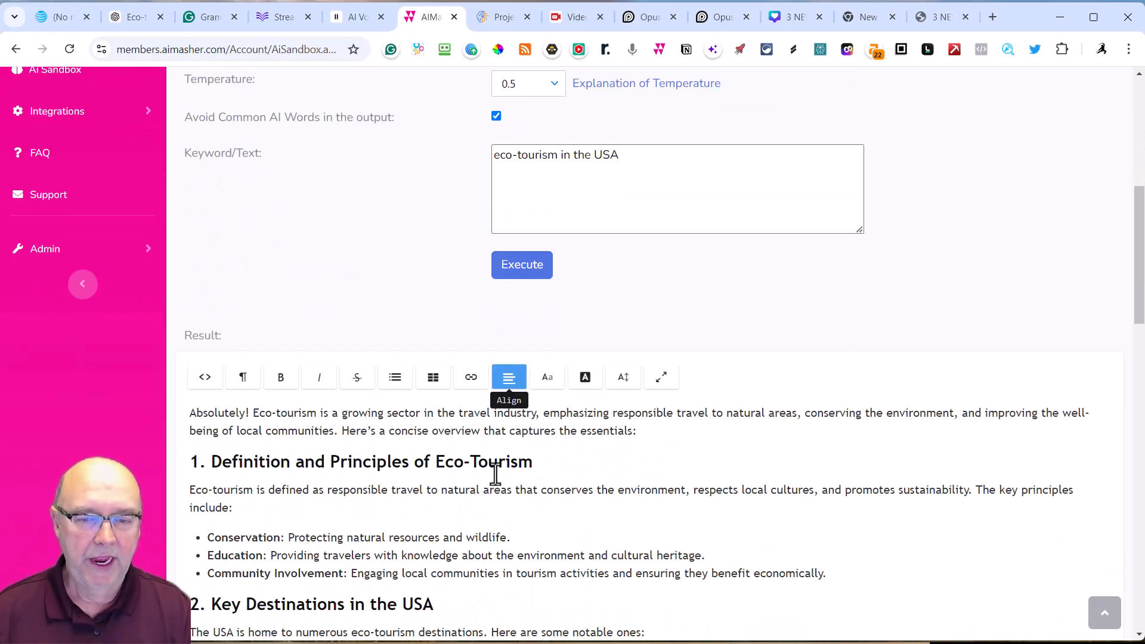
Step: Generate the story-based lesson on eco-tourism in the USA with the chosen tone and writing style
{"action": "scroll", "coordinate": [495, 459], "scroll_direction": "down", "scroll_amount": 1}
{"action": "scroll", "coordinate": [493, 446], "scroll_direction": "down", "scroll_amount": 3}
{"action": "scroll", "coordinate": [491, 366], "scroll_direction": "up", "scroll_amount": 5}
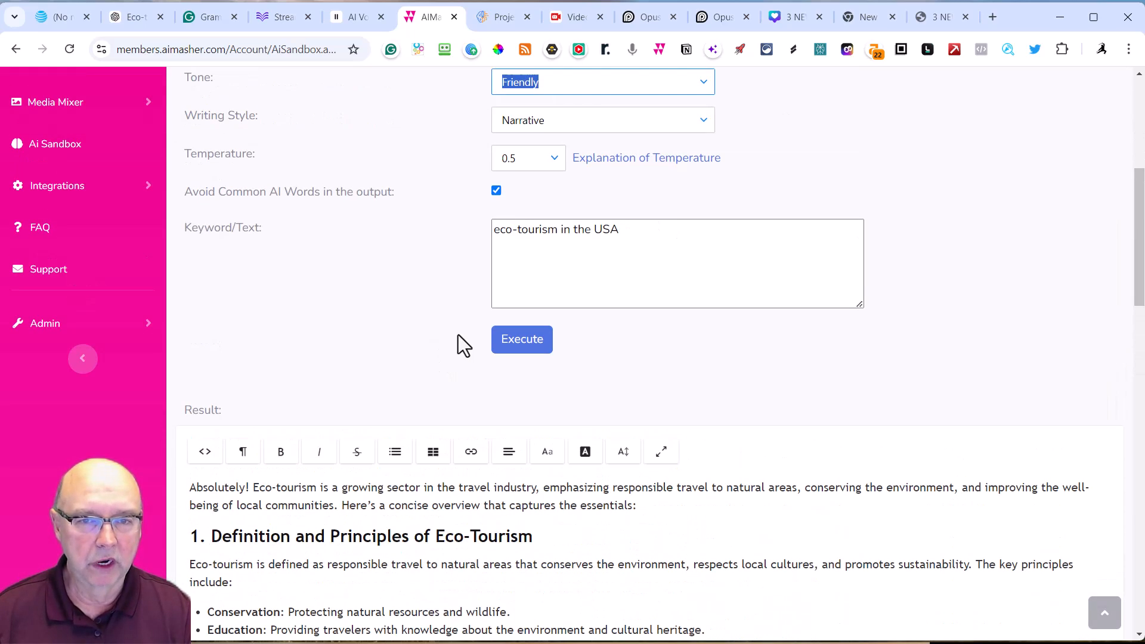
{"action": "left_click", "coordinate": [538, 346]}
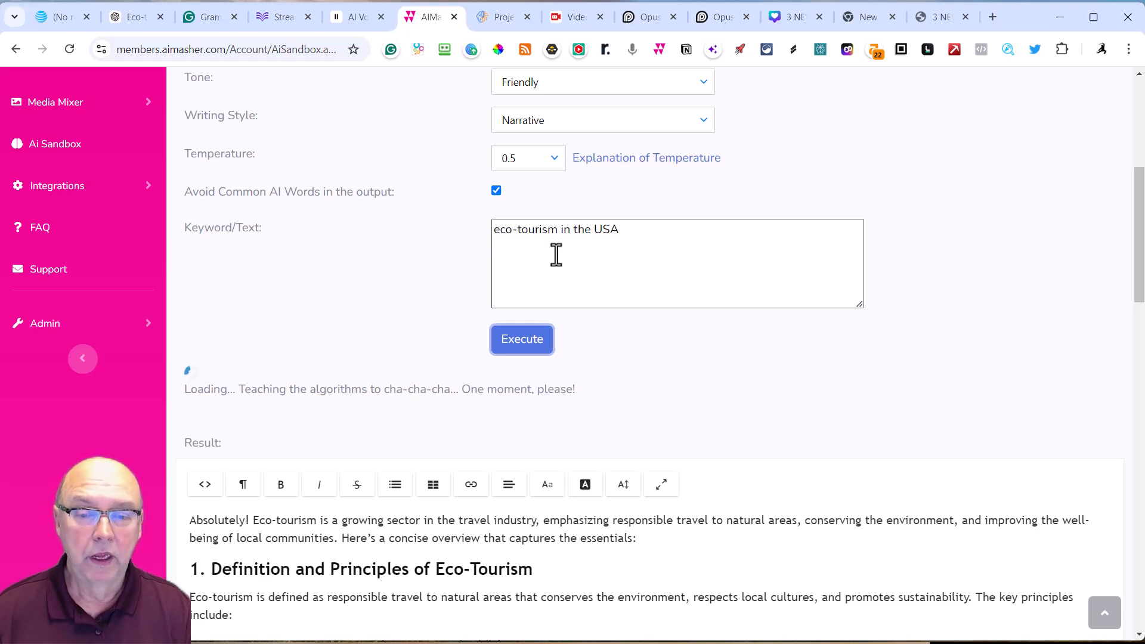
Step: Convert the Markdown of the generated eco-tourism story to HTML once it has loaded
{"action": "scroll", "coordinate": [672, 250], "scroll_direction": "up", "scroll_amount": 2}
{"action": "scroll", "coordinate": [674, 241], "scroll_direction": "down", "scroll_amount": 5}
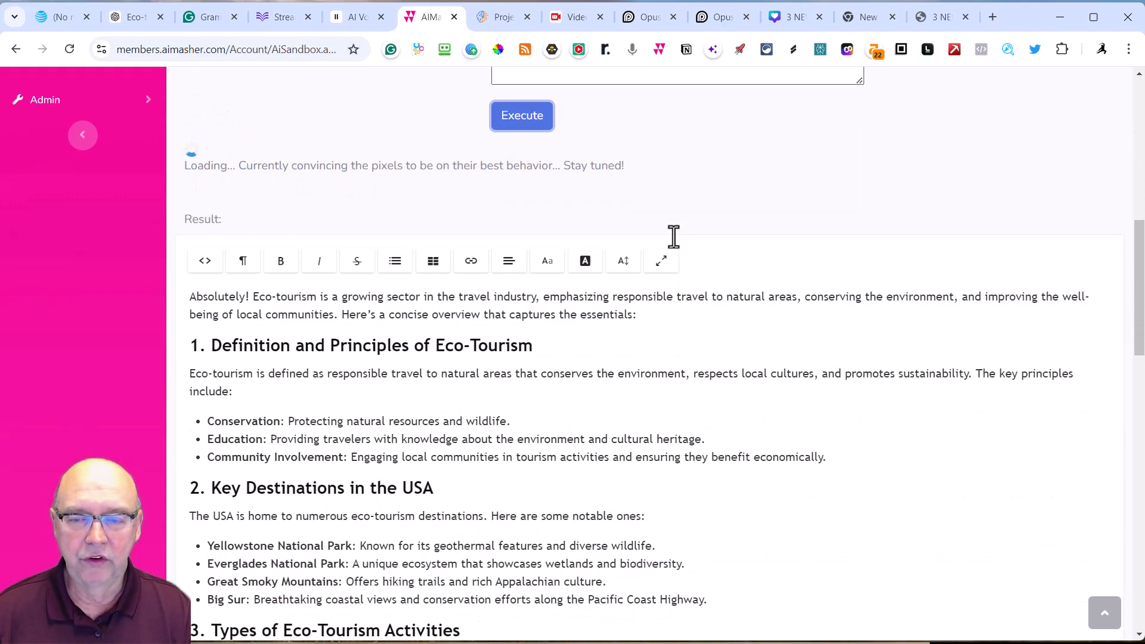
{"action": "scroll", "coordinate": [631, 190], "scroll_direction": "down", "scroll_amount": 13}
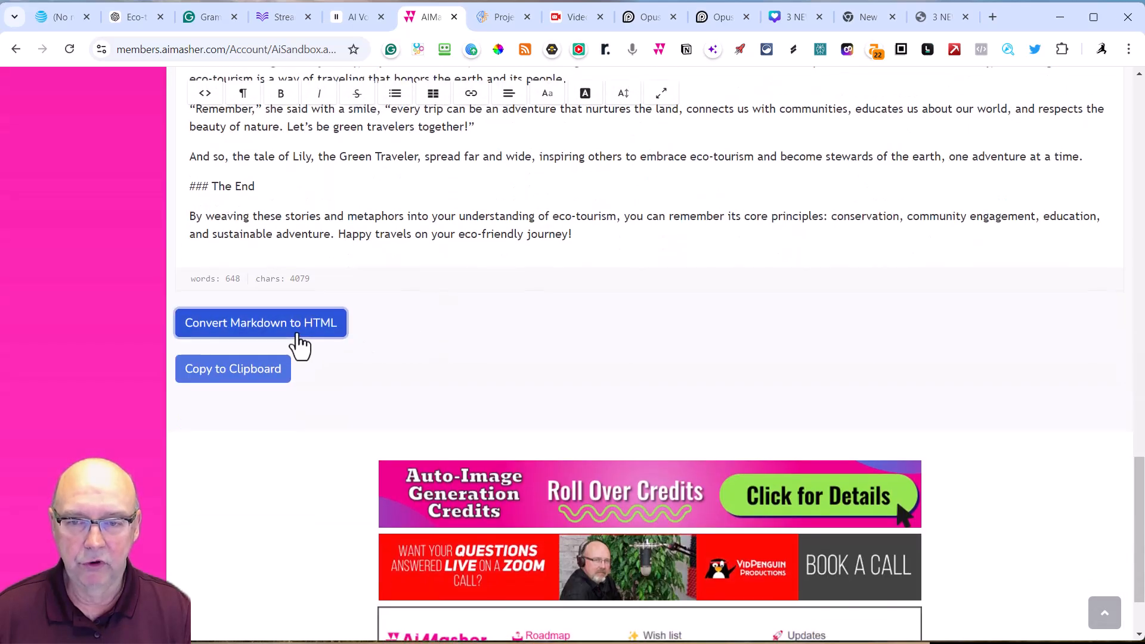
{"action": "left_click", "coordinate": [297, 329]}
Step: Read through the formatted Green Traveler story from its opening to The End, and return to the beginning of the result
{"action": "scroll", "coordinate": [439, 304], "scroll_direction": "up", "scroll_amount": 10}
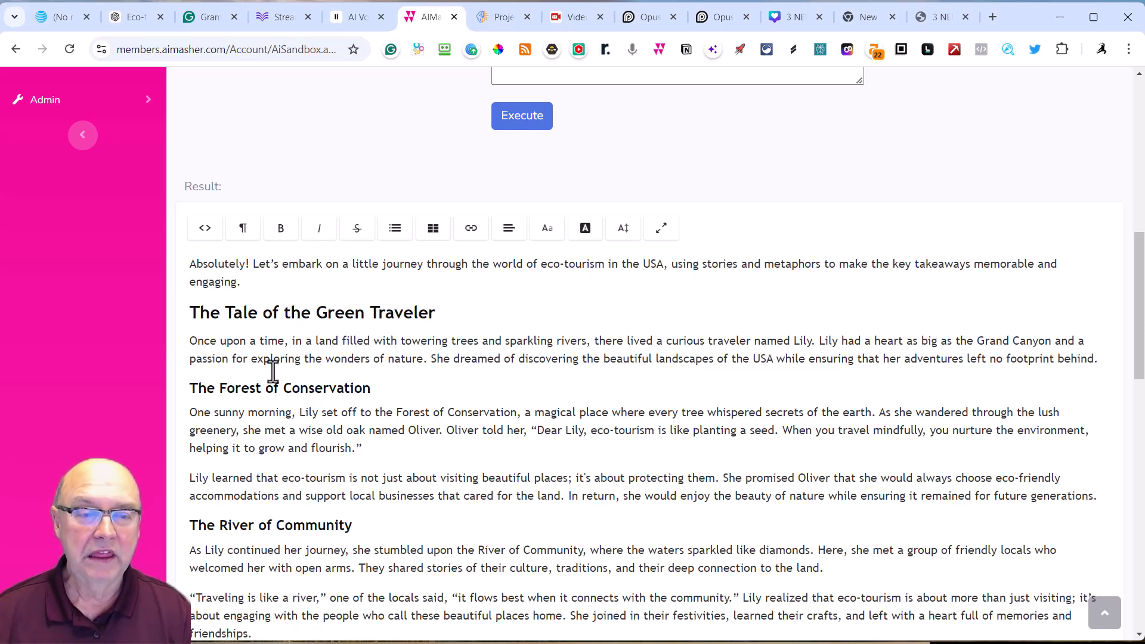
{"action": "scroll", "coordinate": [265, 367], "scroll_direction": "down", "scroll_amount": 3}
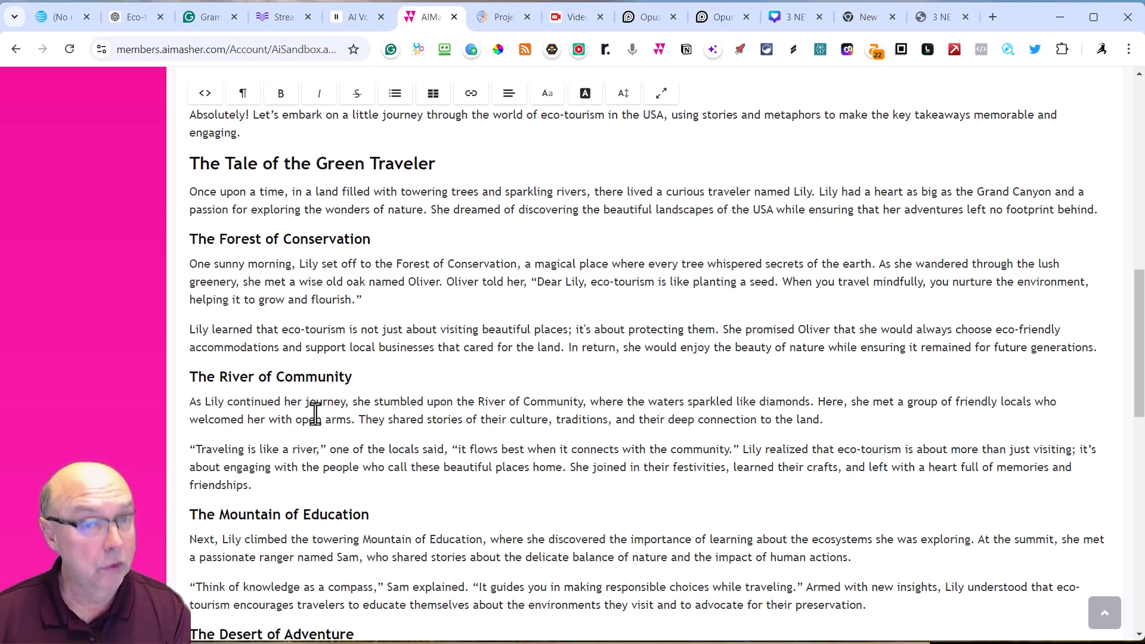
{"action": "scroll", "coordinate": [307, 410], "scroll_direction": "down", "scroll_amount": 1}
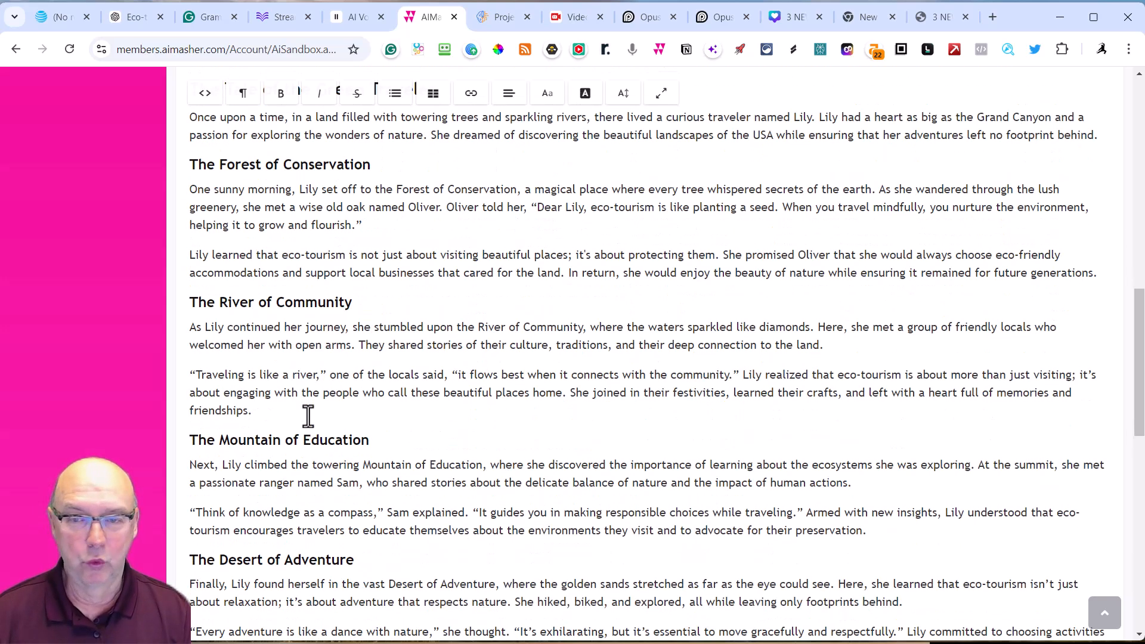
{"action": "scroll", "coordinate": [307, 412], "scroll_direction": "down", "scroll_amount": 1}
{"action": "scroll", "coordinate": [286, 365], "scroll_direction": "up", "scroll_amount": 1}
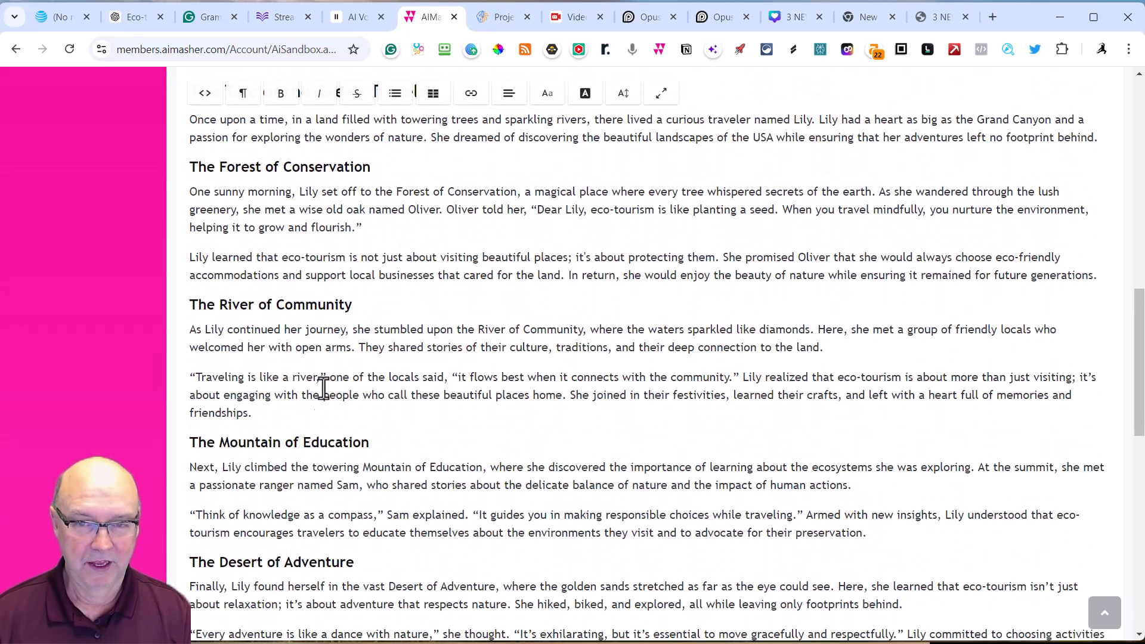
{"action": "scroll", "coordinate": [355, 393], "scroll_direction": "down", "scroll_amount": 3}
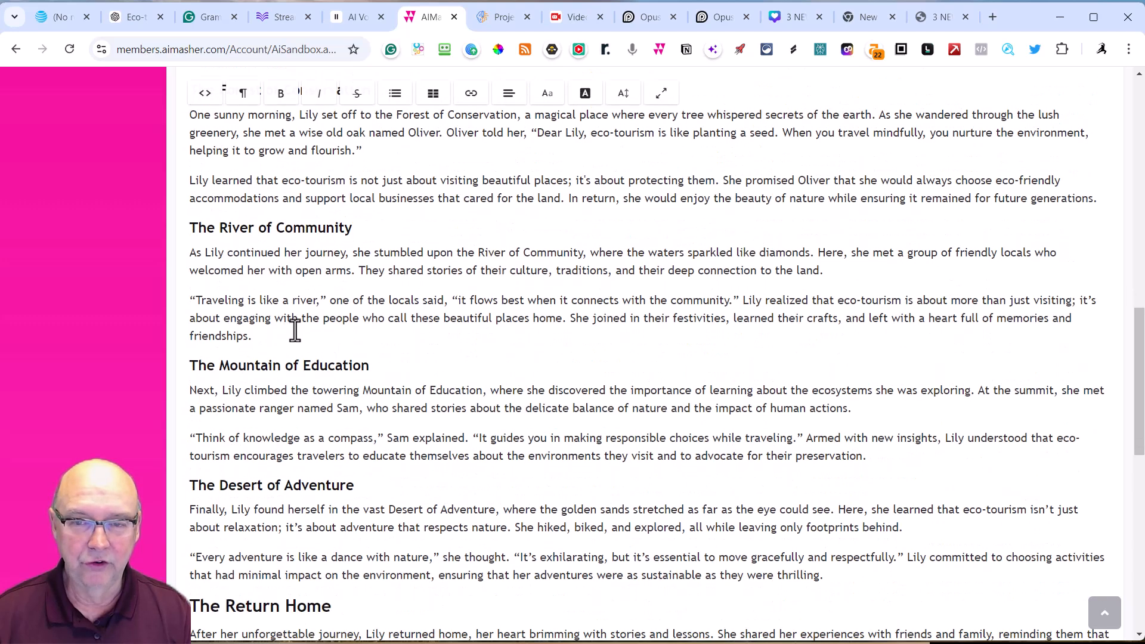
{"action": "scroll", "coordinate": [292, 299], "scroll_direction": "down", "scroll_amount": 1}
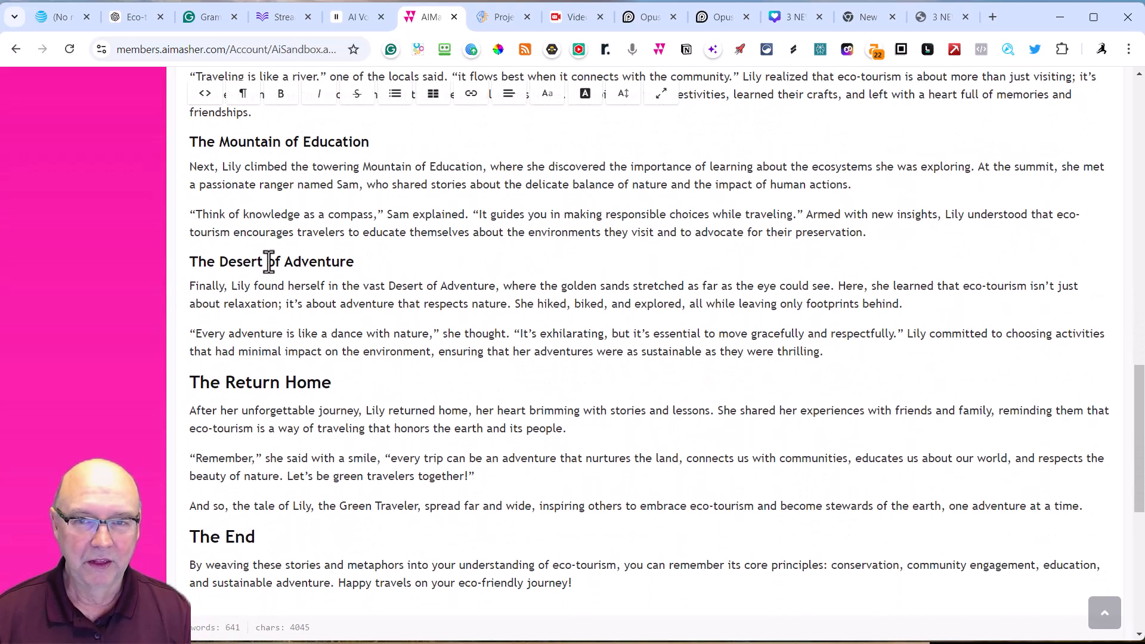
{"action": "scroll", "coordinate": [346, 351], "scroll_direction": "down", "scroll_amount": 1}
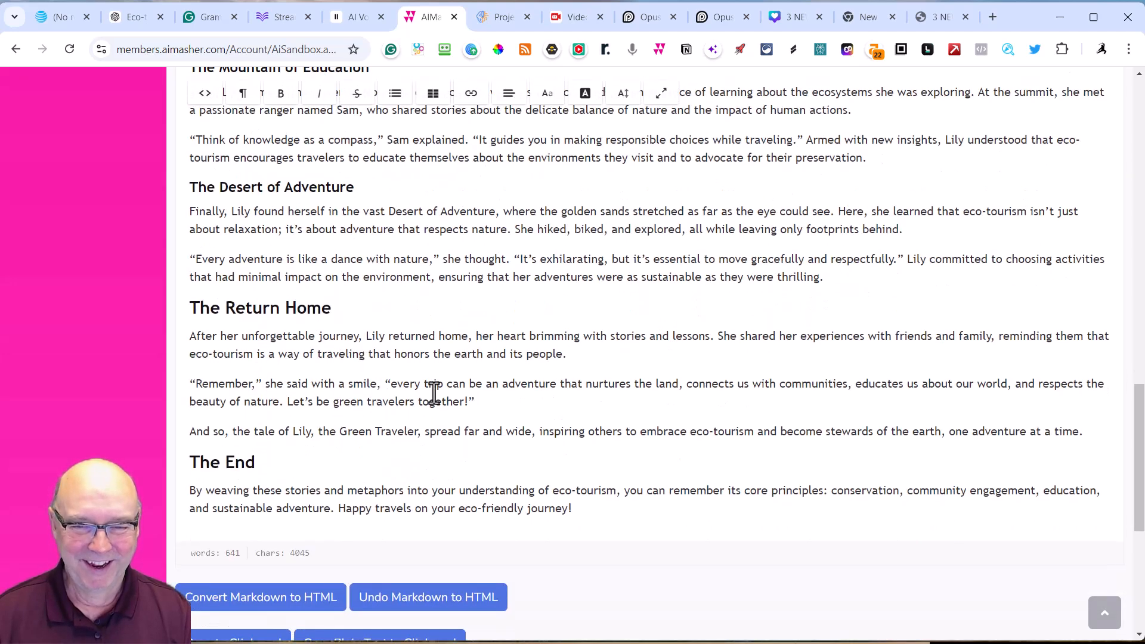
{"action": "scroll", "coordinate": [428, 447], "scroll_direction": "up", "scroll_amount": 2}
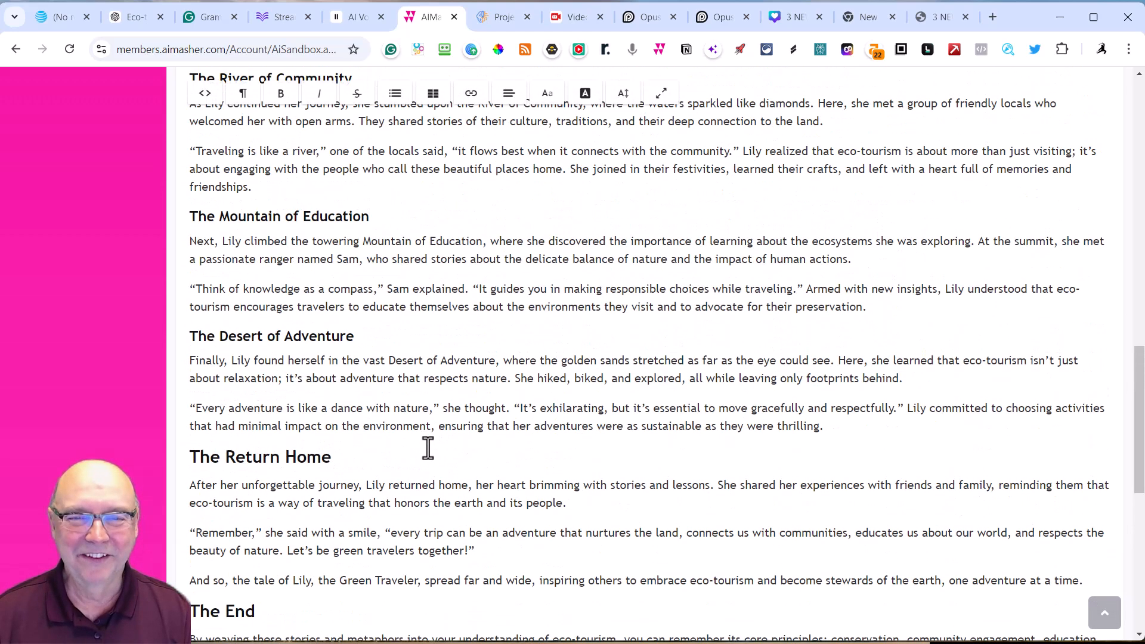
{"action": "scroll", "coordinate": [428, 448], "scroll_direction": "up", "scroll_amount": 4}
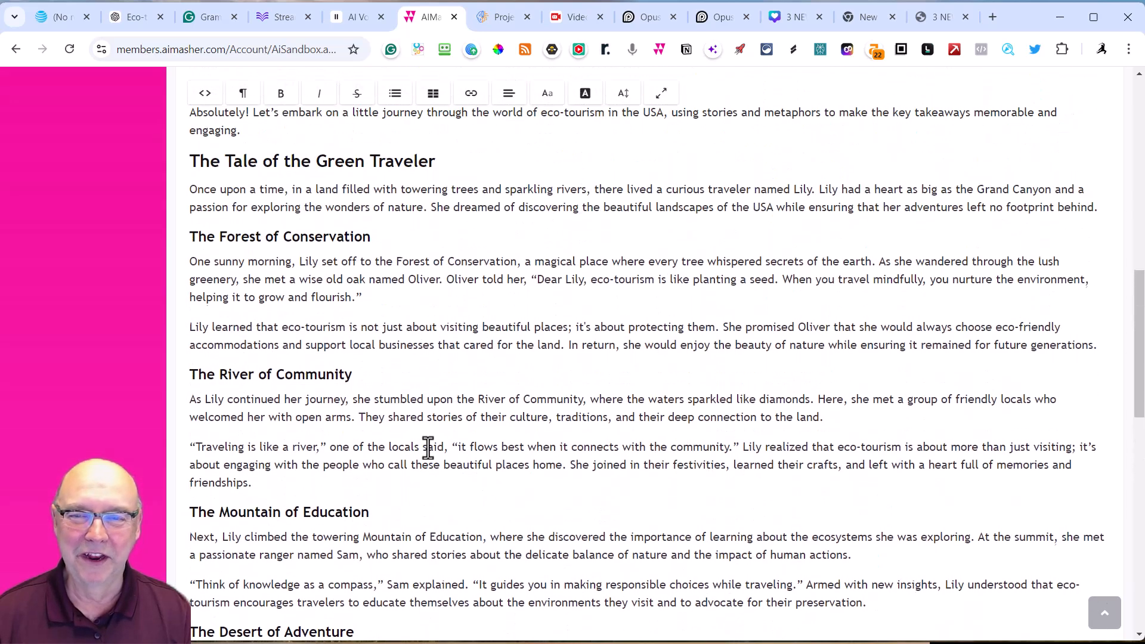
{"action": "scroll", "coordinate": [428, 448], "scroll_direction": "up", "scroll_amount": 1}
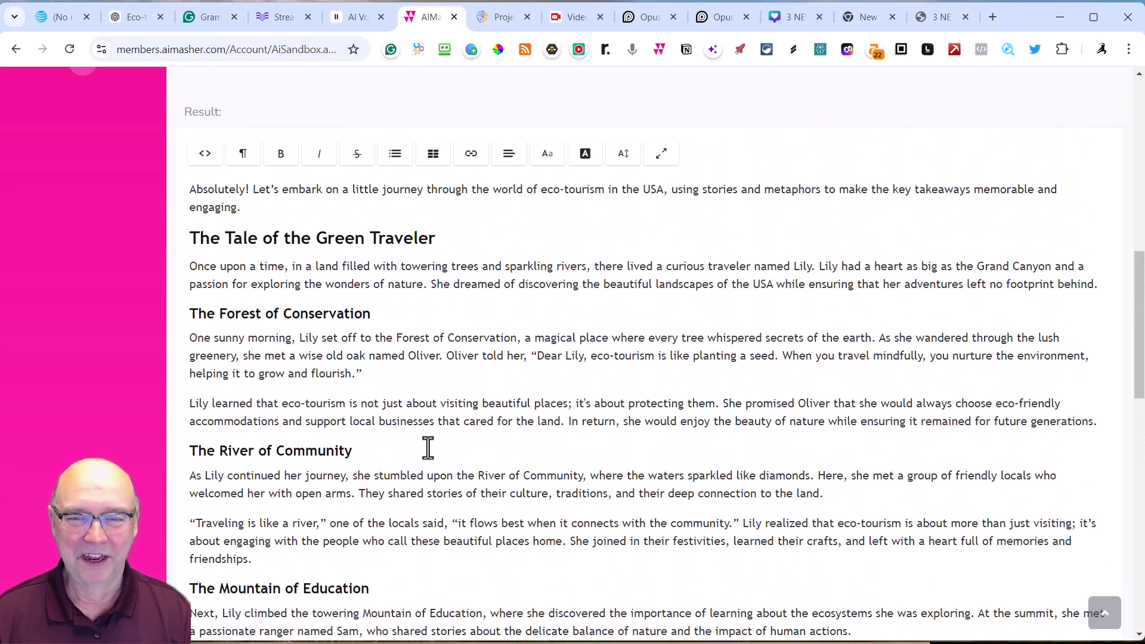
{"action": "scroll", "coordinate": [401, 396], "scroll_direction": "up", "scroll_amount": 4}
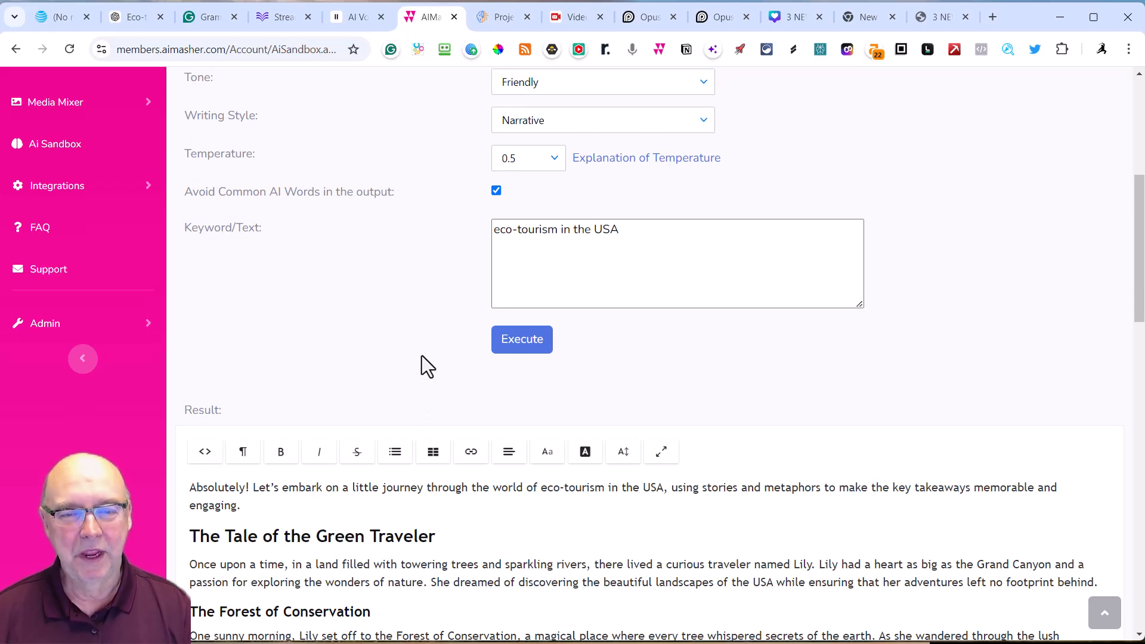
{"action": "scroll", "coordinate": [460, 473], "scroll_direction": "down", "scroll_amount": 3}
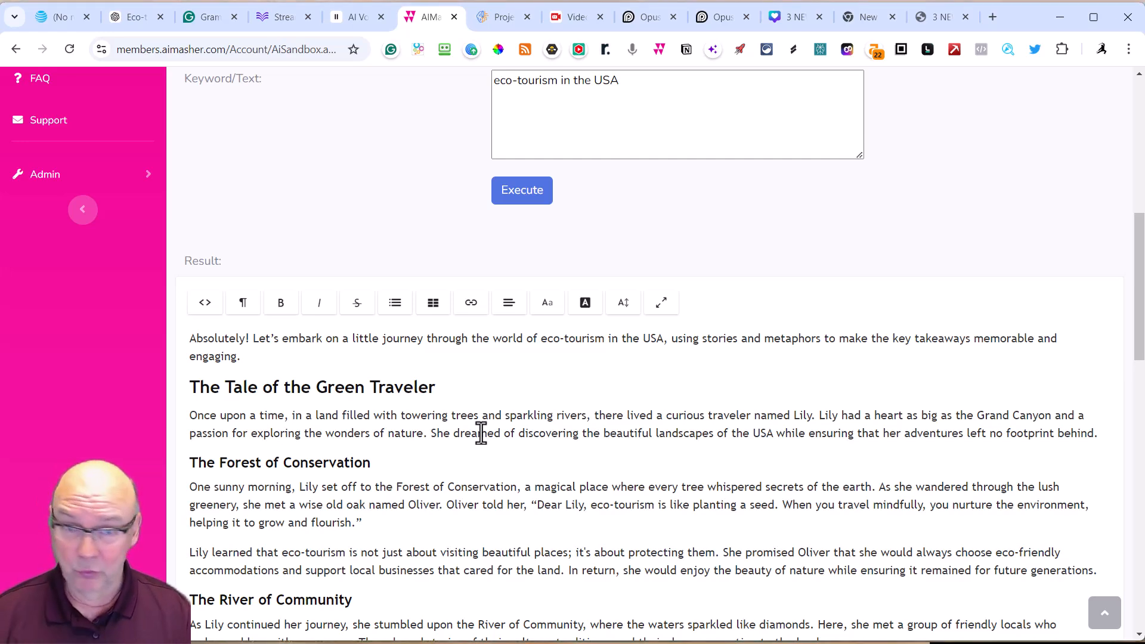
Step: Change the prompt to "Test yourself to lock in learning" and generate the result for eco-tourism in the USA
{"action": "scroll", "coordinate": [480, 431], "scroll_direction": "up", "scroll_amount": 6}
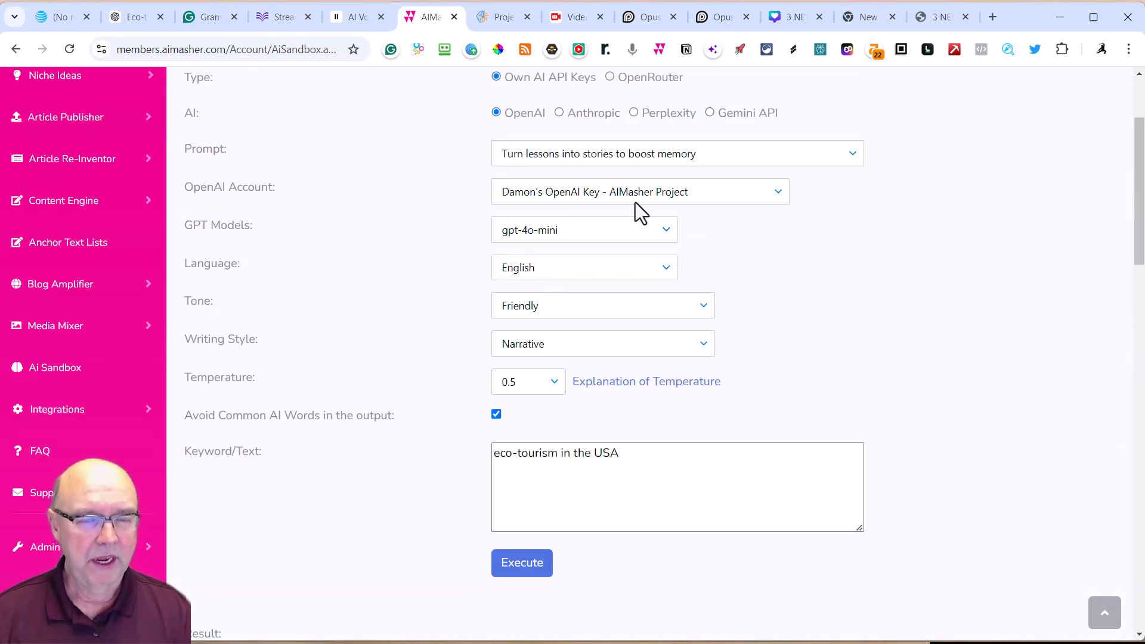
{"action": "scroll", "coordinate": [635, 203], "scroll_direction": "up", "scroll_amount": 1}
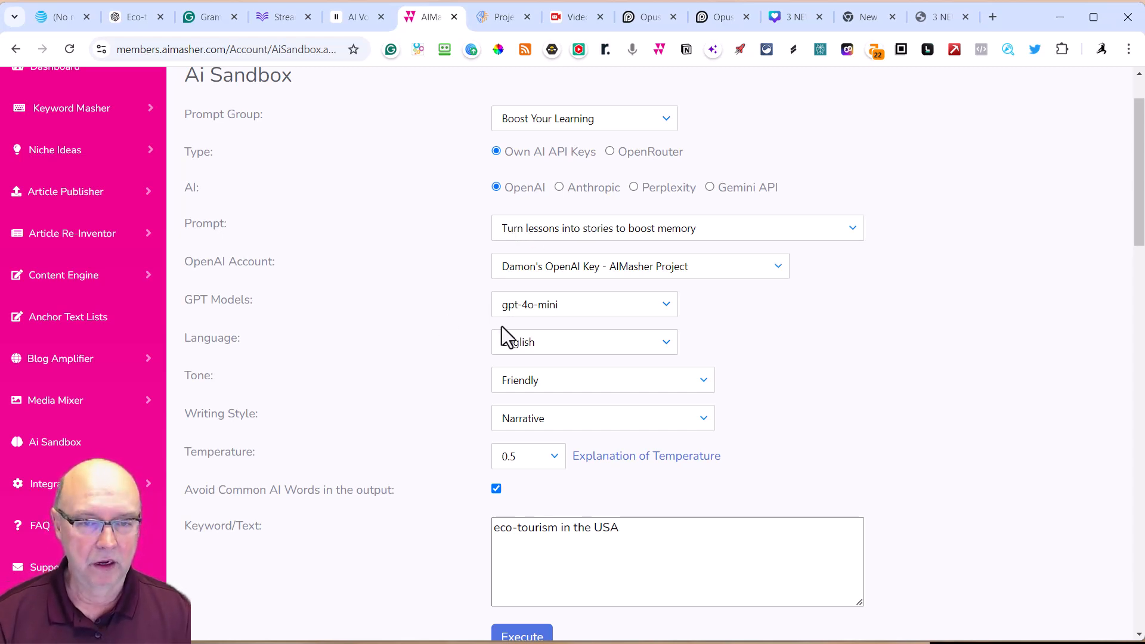
{"action": "left_click", "coordinate": [854, 229]}
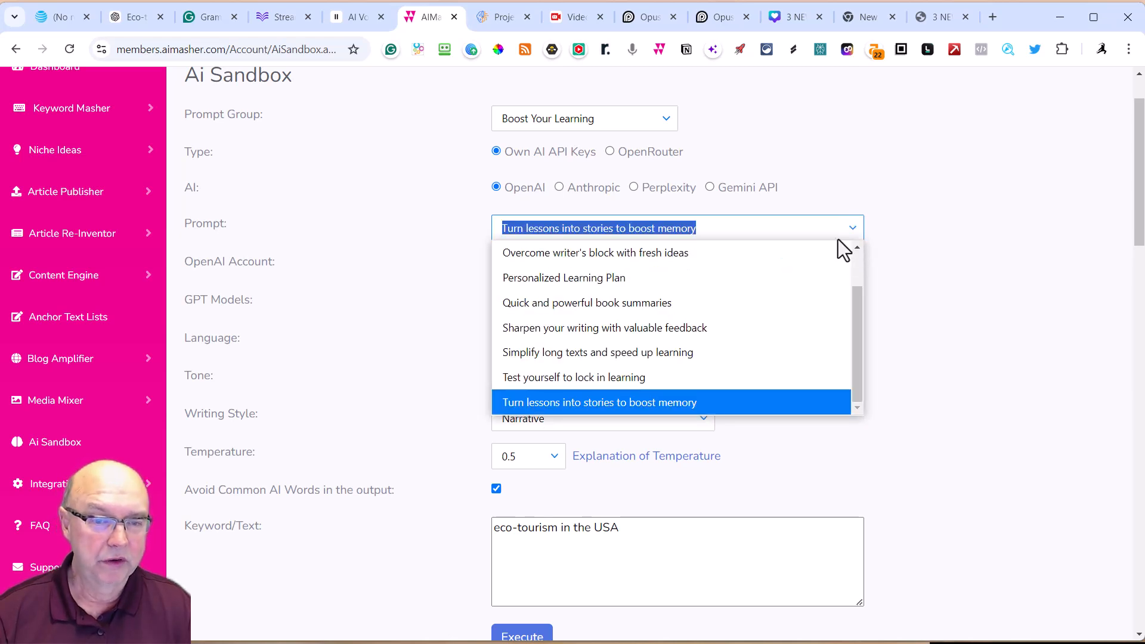
{"action": "left_click", "coordinate": [593, 379]}
{"action": "scroll", "coordinate": [764, 356], "scroll_direction": "down", "scroll_amount": 5}
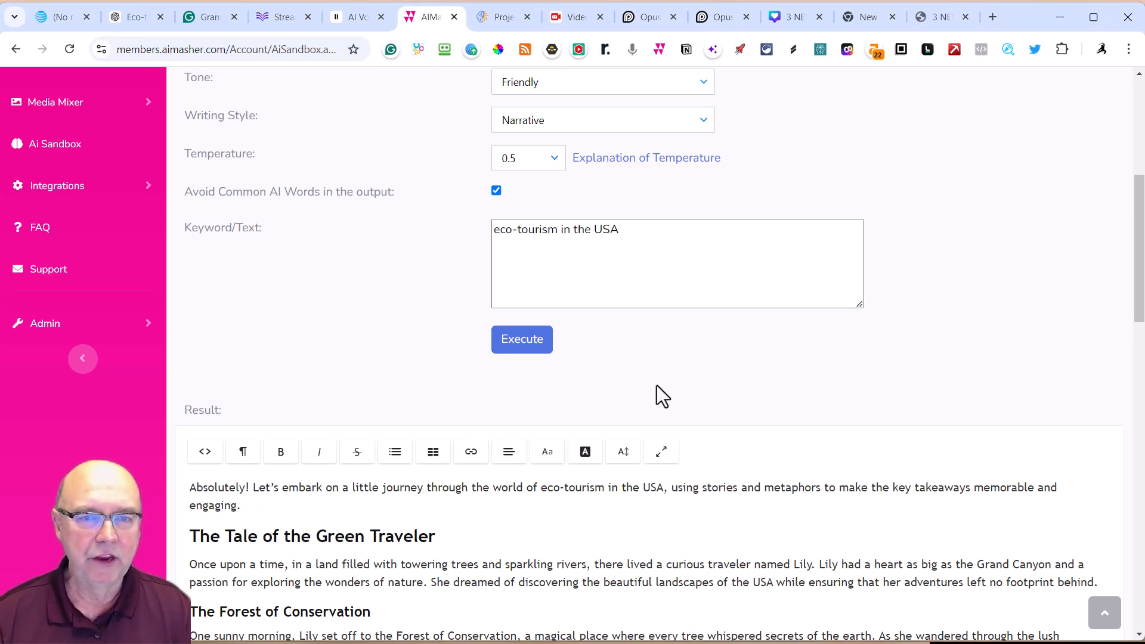
{"action": "left_click", "coordinate": [527, 343]}
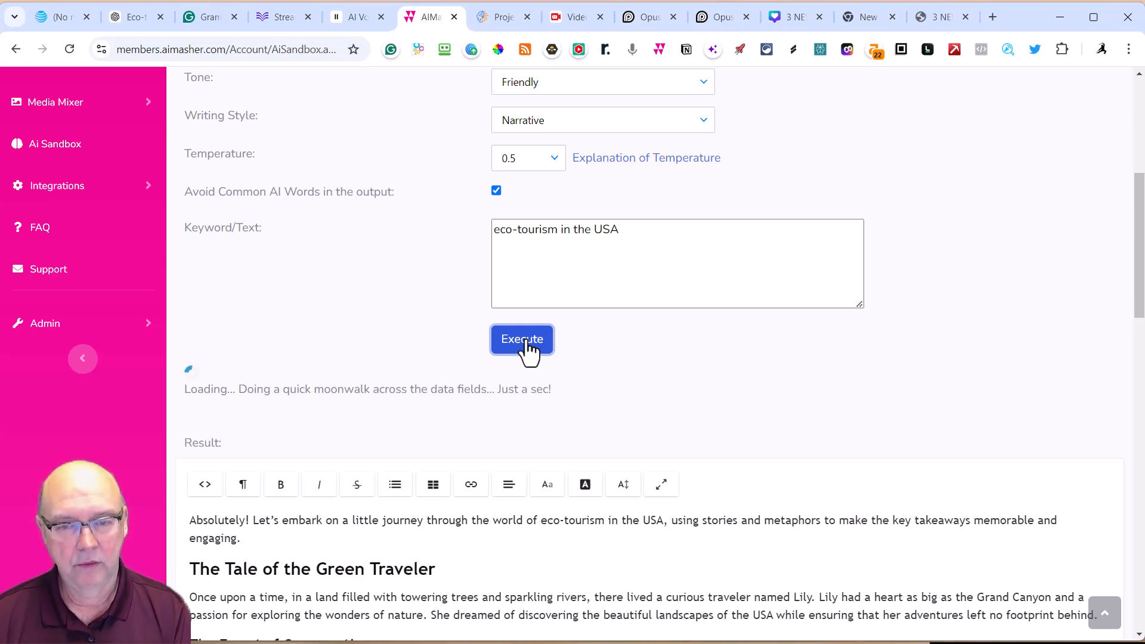
Step: Review the generated self-test and copy its Questions section, including the five questions and their tips
{"action": "scroll", "coordinate": [383, 358], "scroll_direction": "down", "scroll_amount": 6}
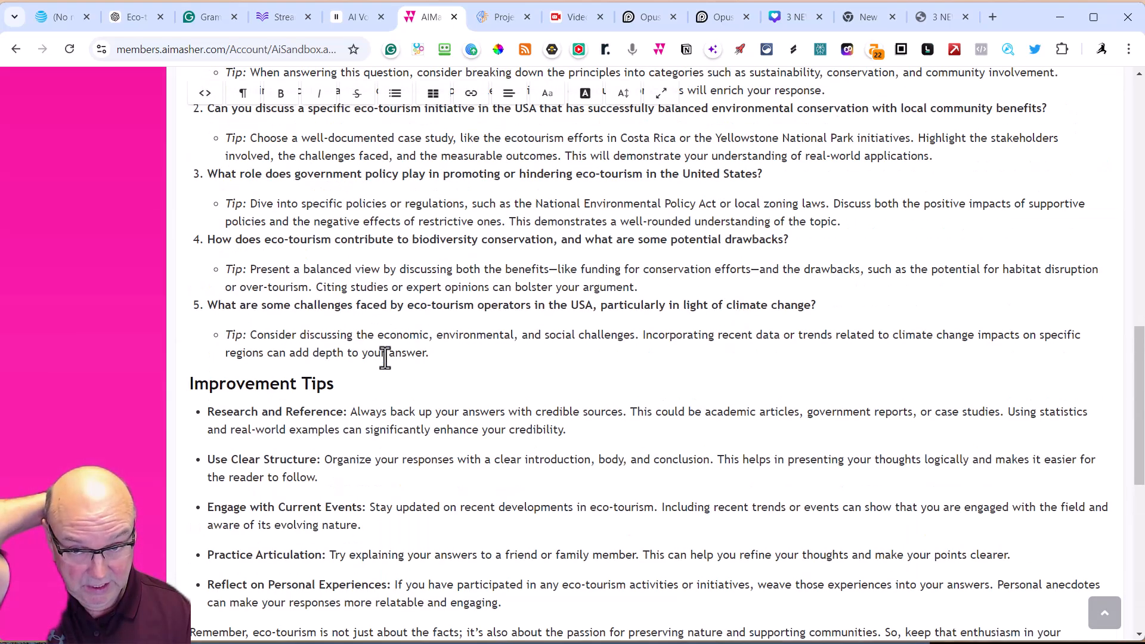
{"action": "scroll", "coordinate": [459, 377], "scroll_direction": "up", "scroll_amount": 4}
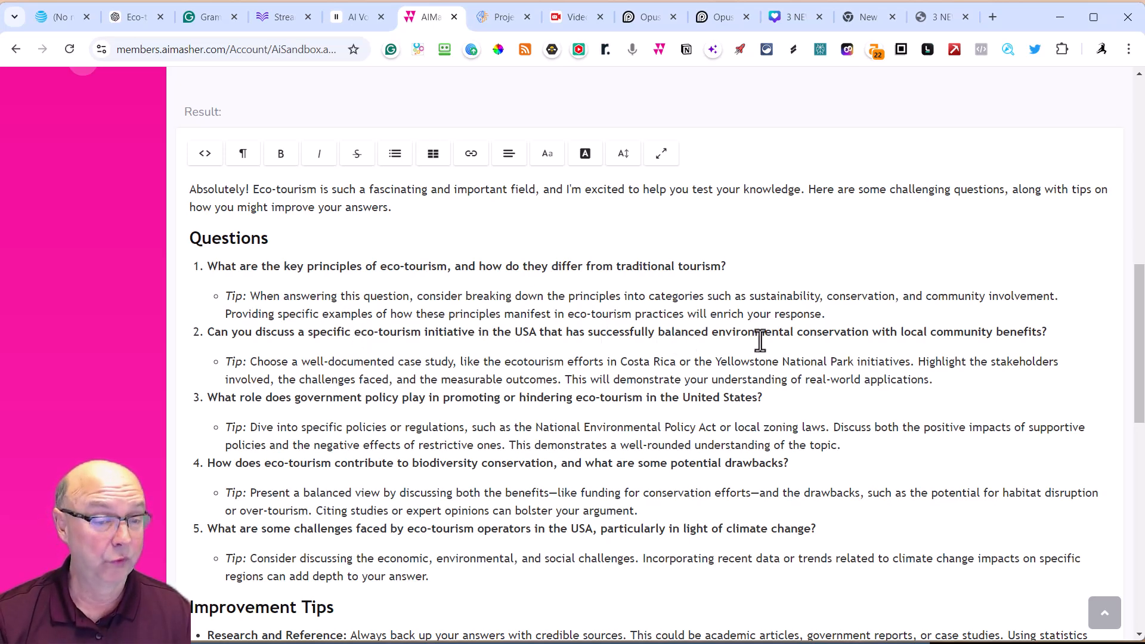
{"action": "scroll", "coordinate": [349, 355], "scroll_direction": "down", "scroll_amount": 3}
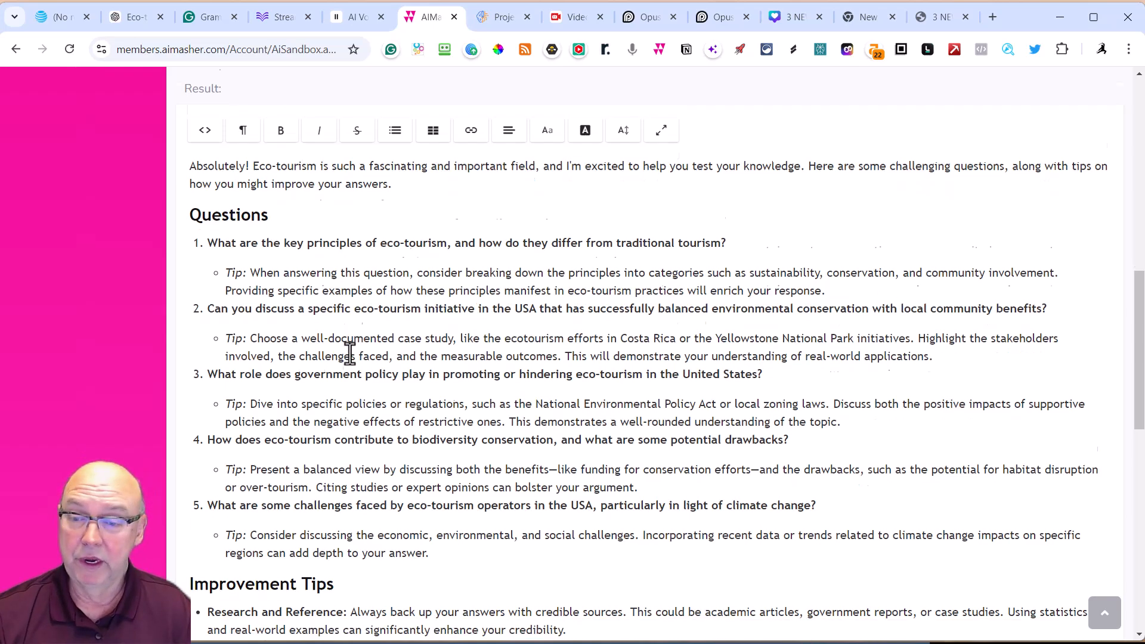
{"action": "scroll", "coordinate": [363, 385], "scroll_direction": "down", "scroll_amount": 4}
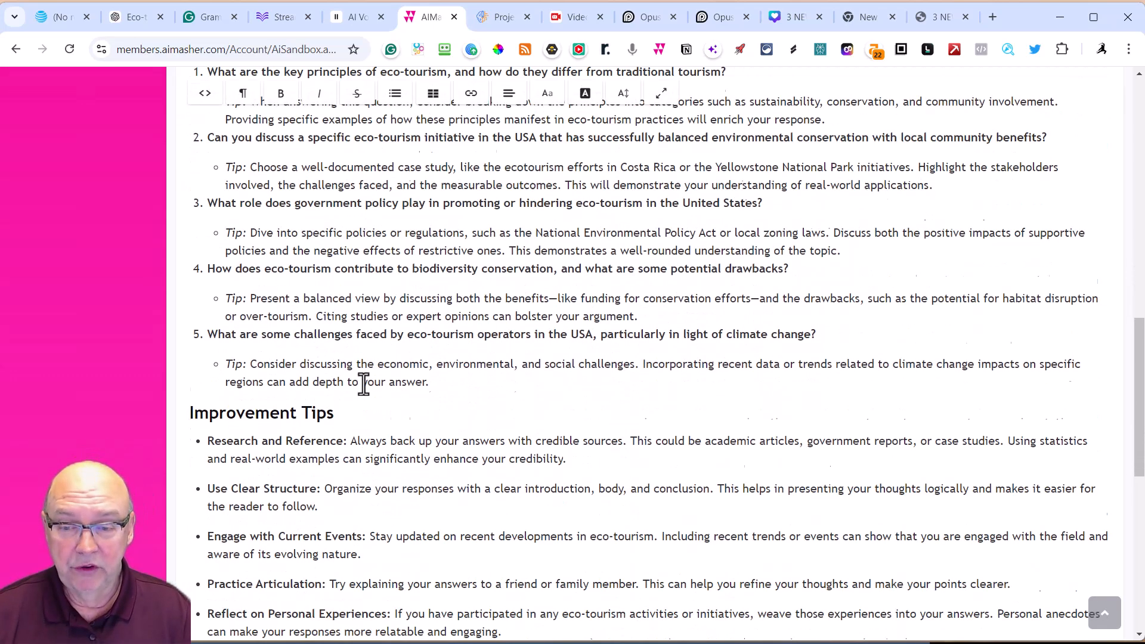
{"action": "scroll", "coordinate": [363, 385], "scroll_direction": "up", "scroll_amount": 4}
{"action": "left_click_drag", "start_coordinate": [468, 427], "coordinate": [186, 316]}
Step: Switch to ChatGPT and start a new chat with the o1-mini model
{"action": "left_click", "coordinate": [135, 14]}
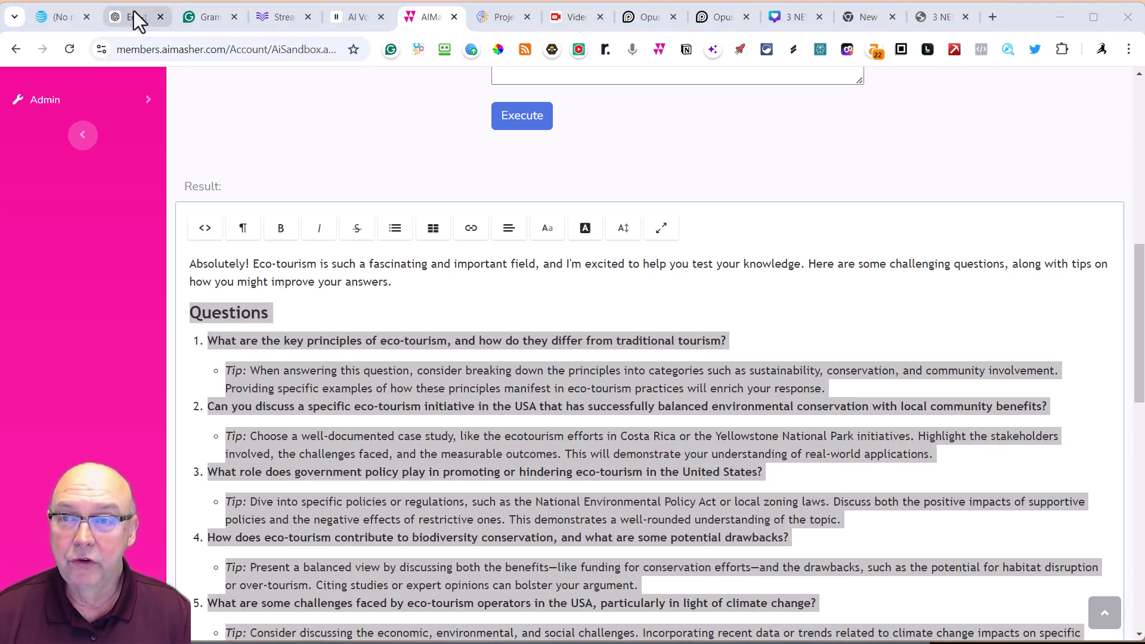
{"action": "scroll", "coordinate": [314, 206], "scroll_direction": "up", "scroll_amount": 15}
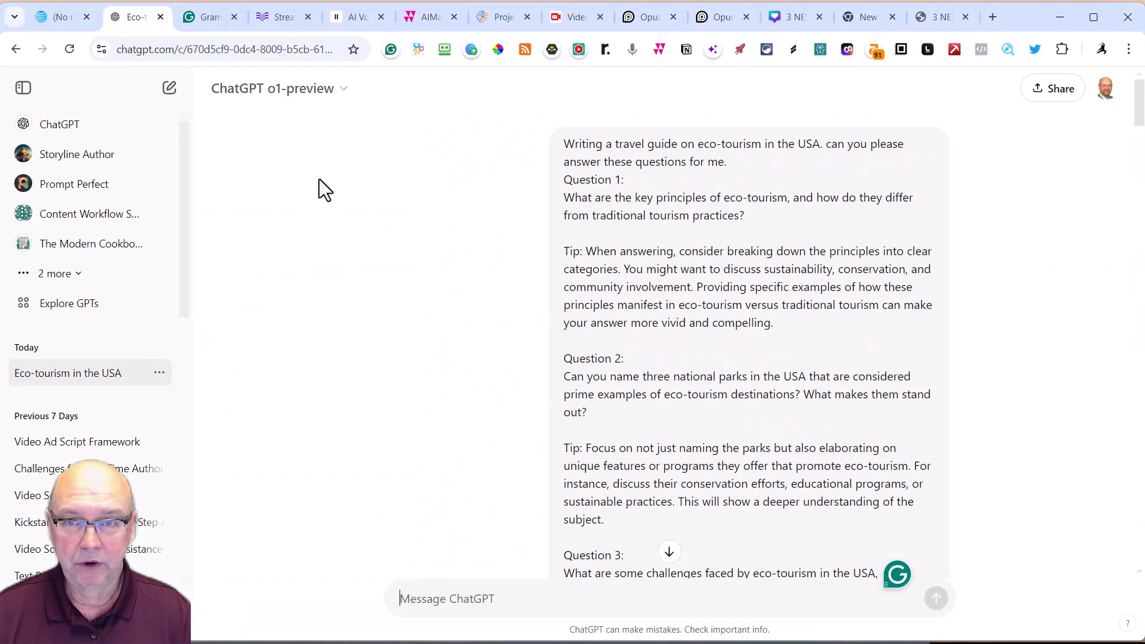
{"action": "left_click", "coordinate": [168, 90]}
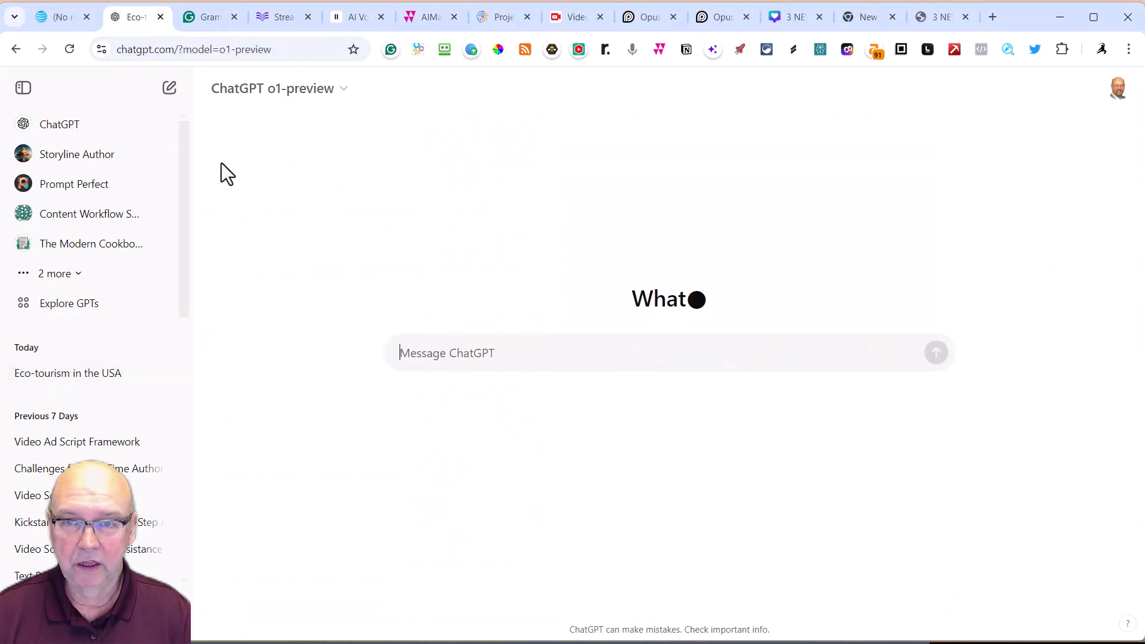
{"action": "left_click", "coordinate": [339, 91]}
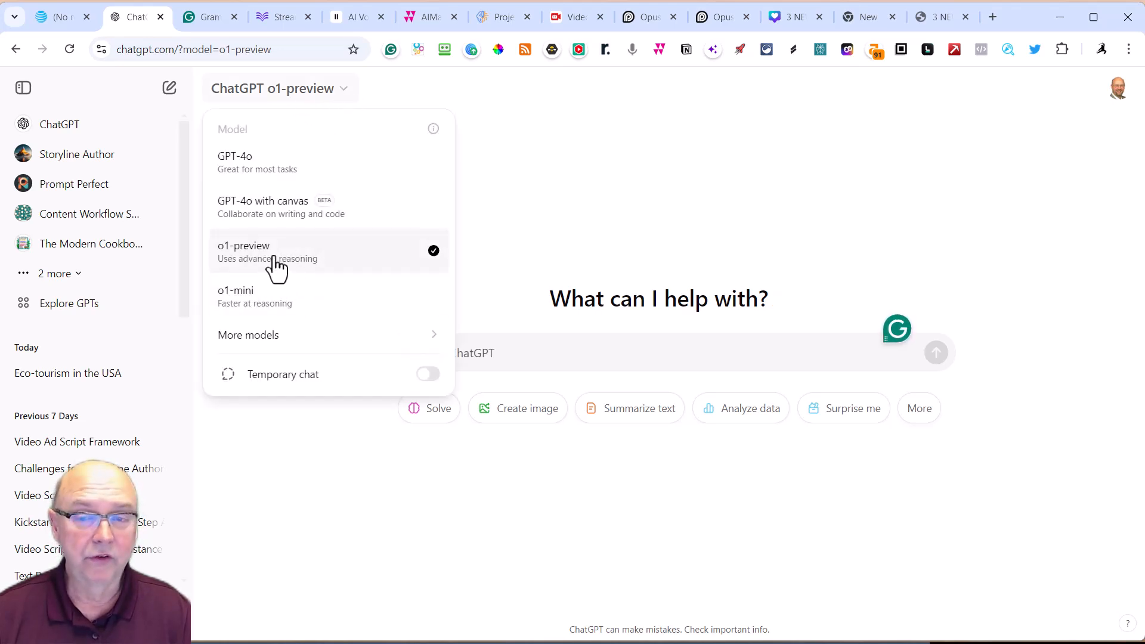
{"action": "left_click", "coordinate": [253, 305]}
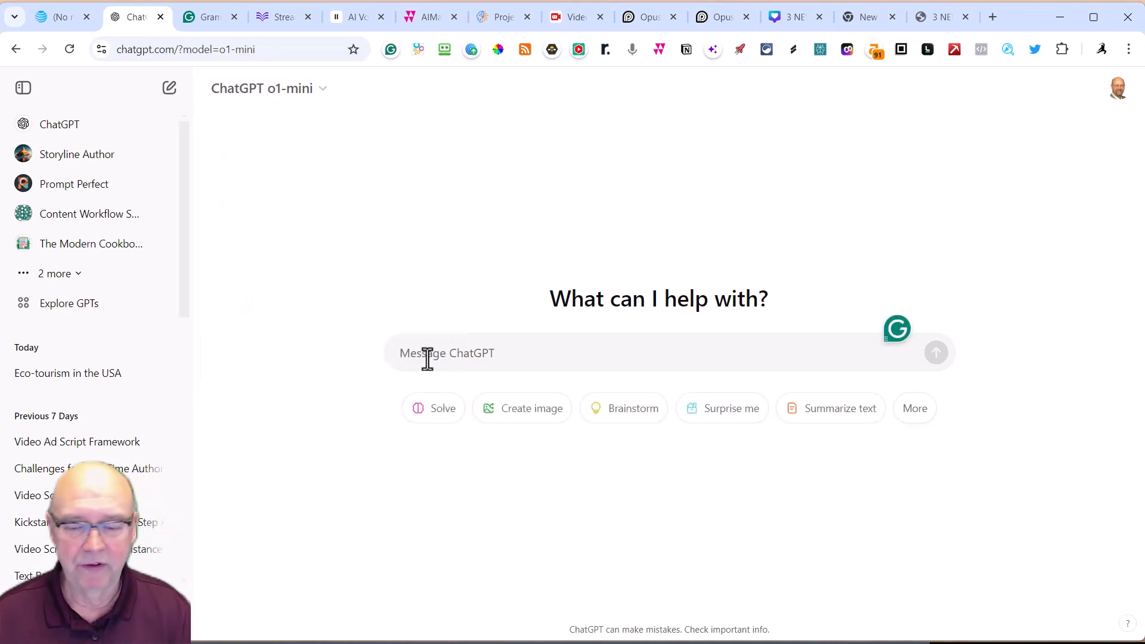
Step: Send a message saying you are learning more about eco-tourism, with the copied questions and tips pasted in
{"action": "type", "text": "I"}
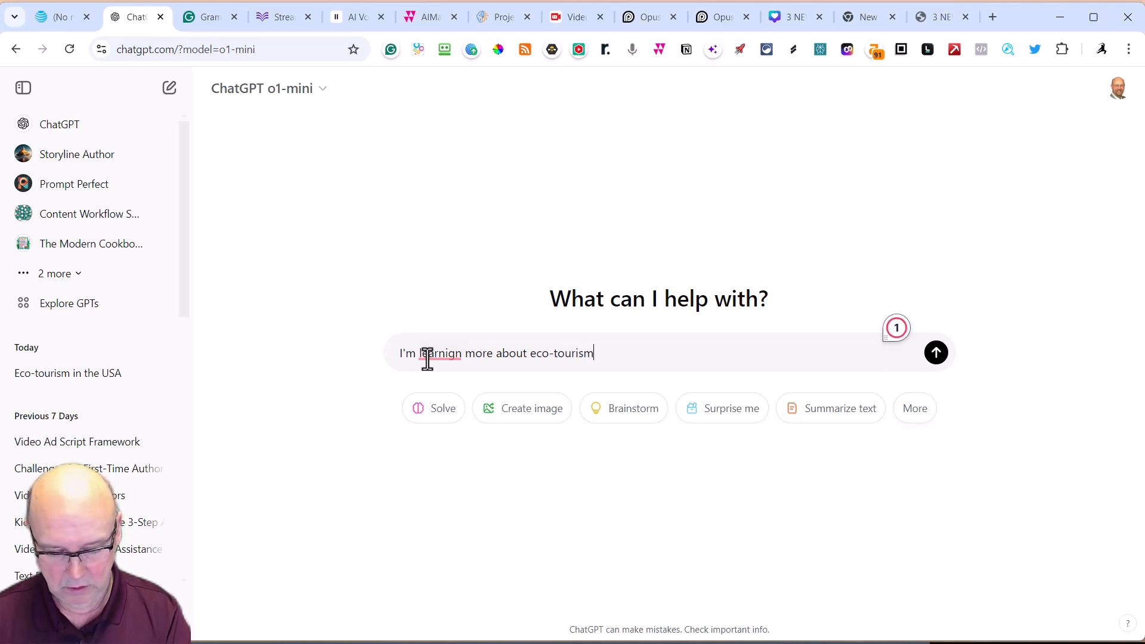
{"action": "key", "text": "ctrl+v"}
{"action": "left_click", "coordinate": [936, 410]}
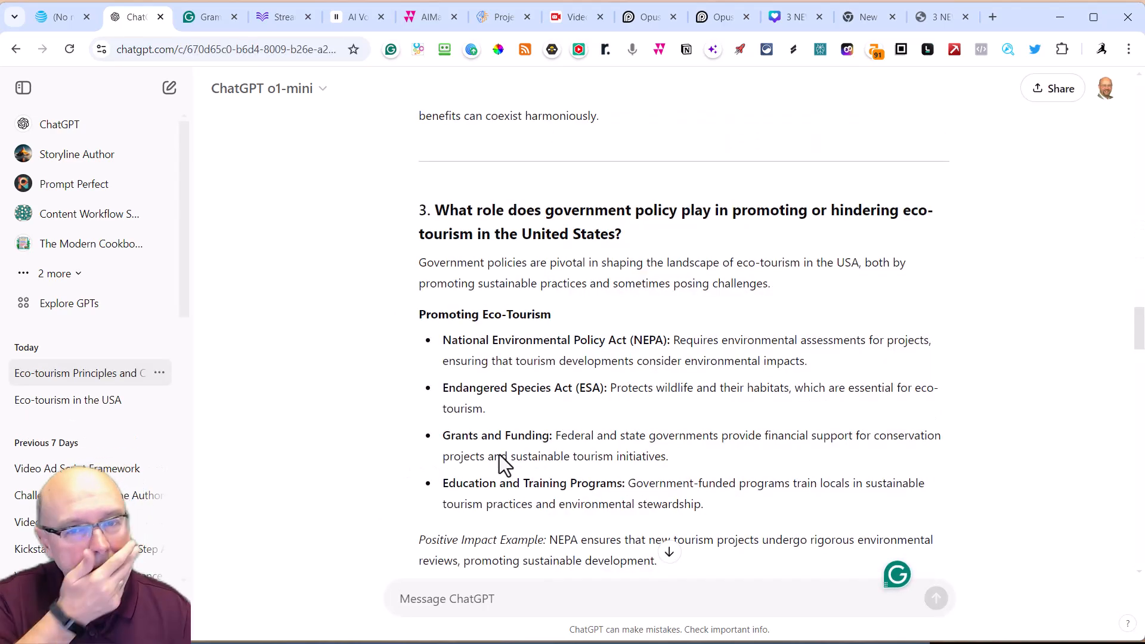
Step: Review ChatGPT's answers to the eco-tourism questions, returning to the start of the response and the first answer
{"action": "scroll", "coordinate": [500, 455], "scroll_direction": "up", "scroll_amount": 4}
{"action": "scroll", "coordinate": [500, 455], "scroll_direction": "up", "scroll_amount": 20}
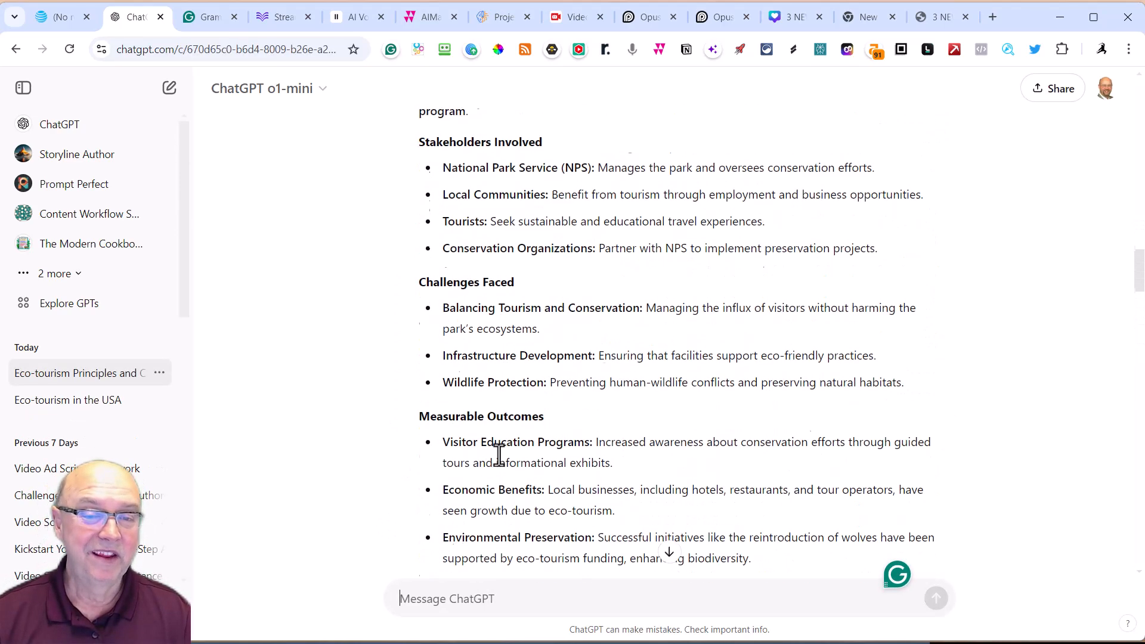
{"action": "scroll", "coordinate": [500, 455], "scroll_direction": "up", "scroll_amount": 15}
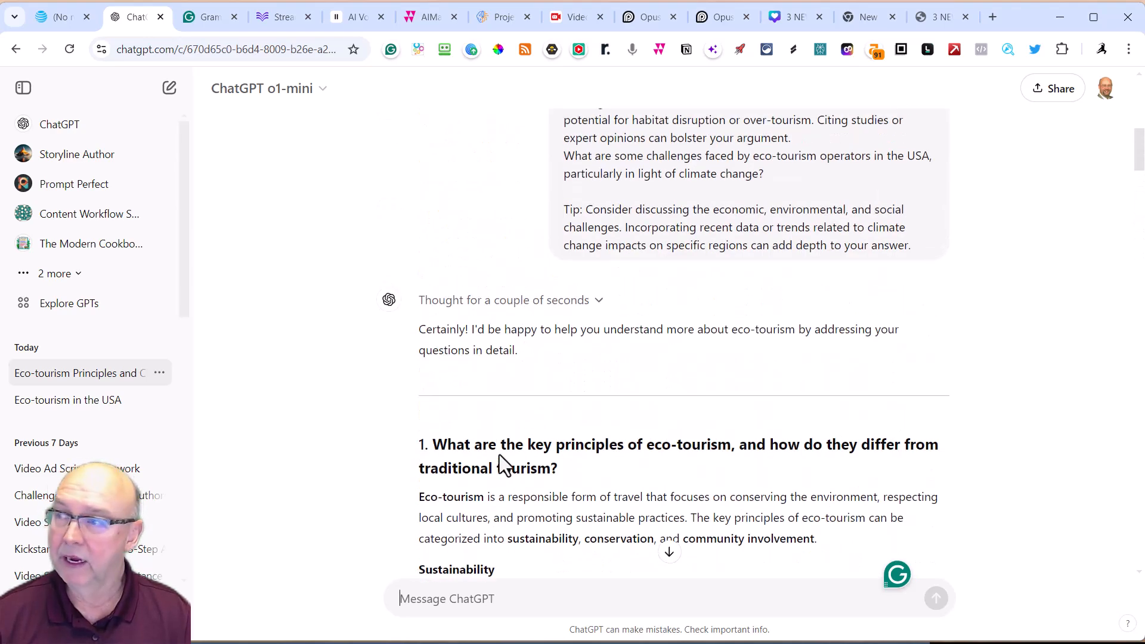
{"action": "scroll", "coordinate": [501, 450], "scroll_direction": "down", "scroll_amount": 4}
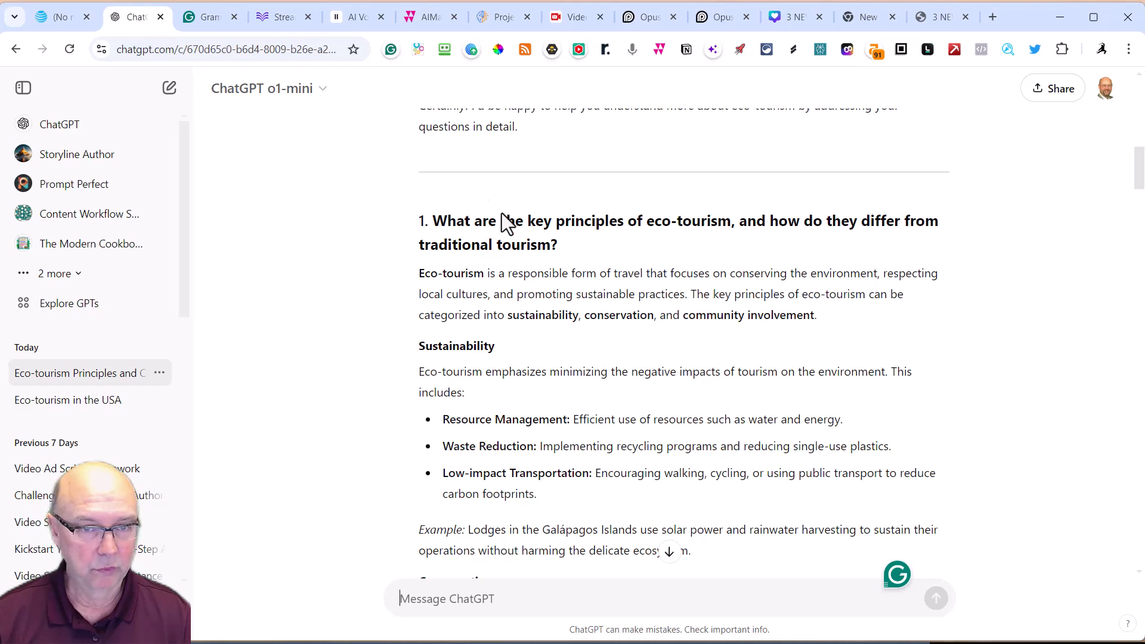
Step: Read through ChatGPT's answers to the five eco-tourism questions, highlighting the Differences from Traditional Tourism heading in the first answer
{"action": "scroll", "coordinate": [475, 340], "scroll_direction": "down", "scroll_amount": 6}
{"action": "scroll", "coordinate": [497, 294], "scroll_direction": "down", "scroll_amount": 7}
{"action": "scroll", "coordinate": [585, 283], "scroll_direction": "down", "scroll_amount": 1}
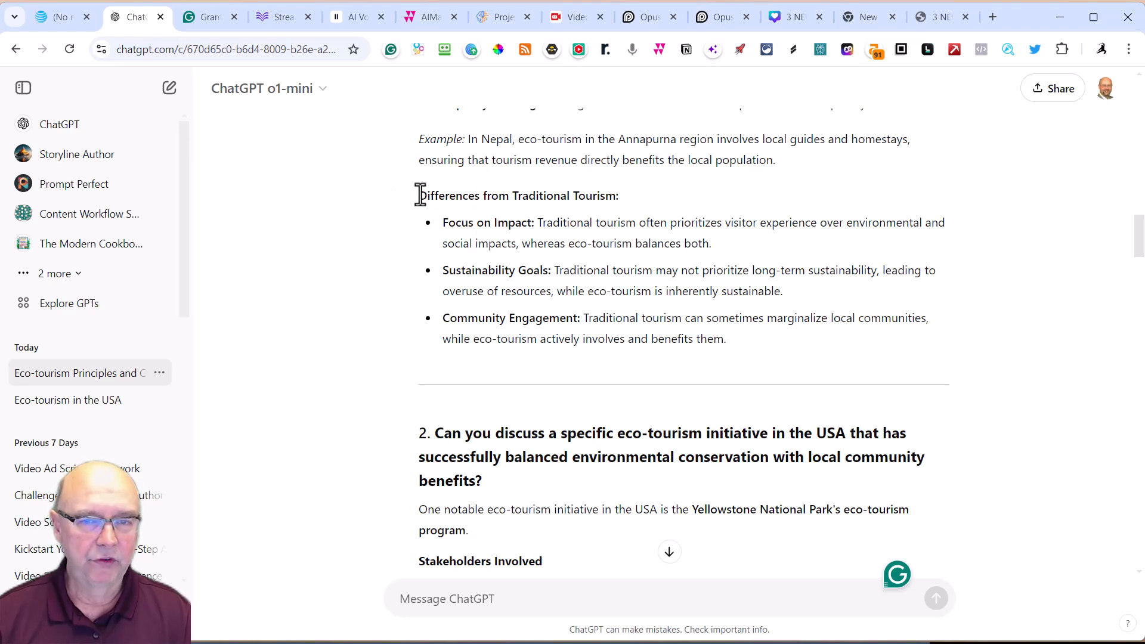
{"action": "left_click_drag", "start_coordinate": [420, 195], "coordinate": [614, 199]}
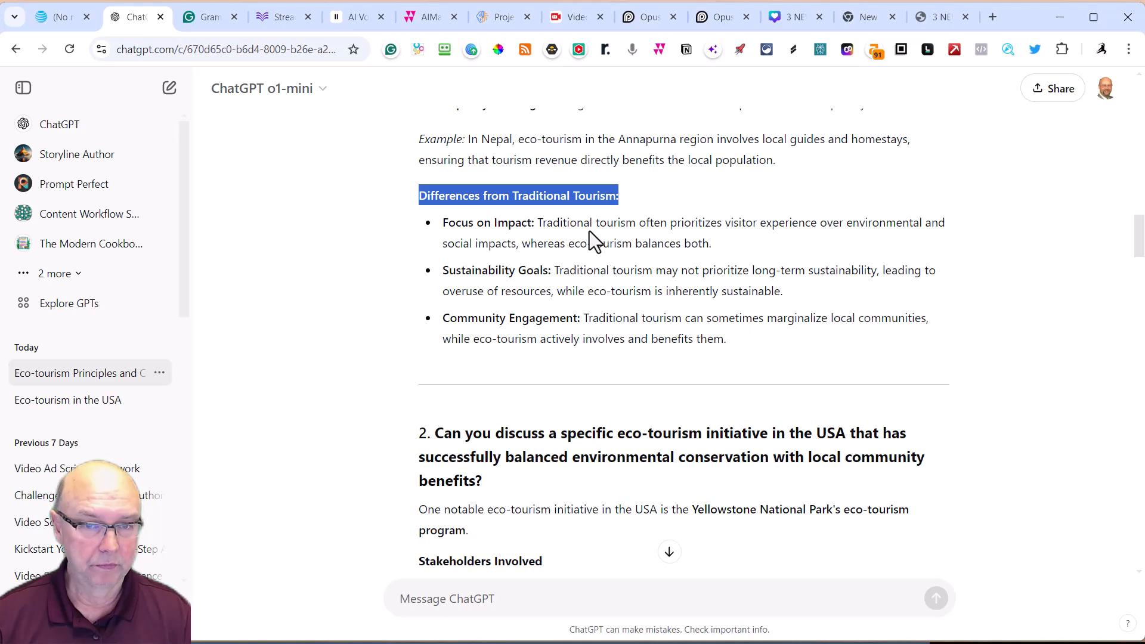
{"action": "scroll", "coordinate": [605, 296], "scroll_direction": "down", "scroll_amount": 5}
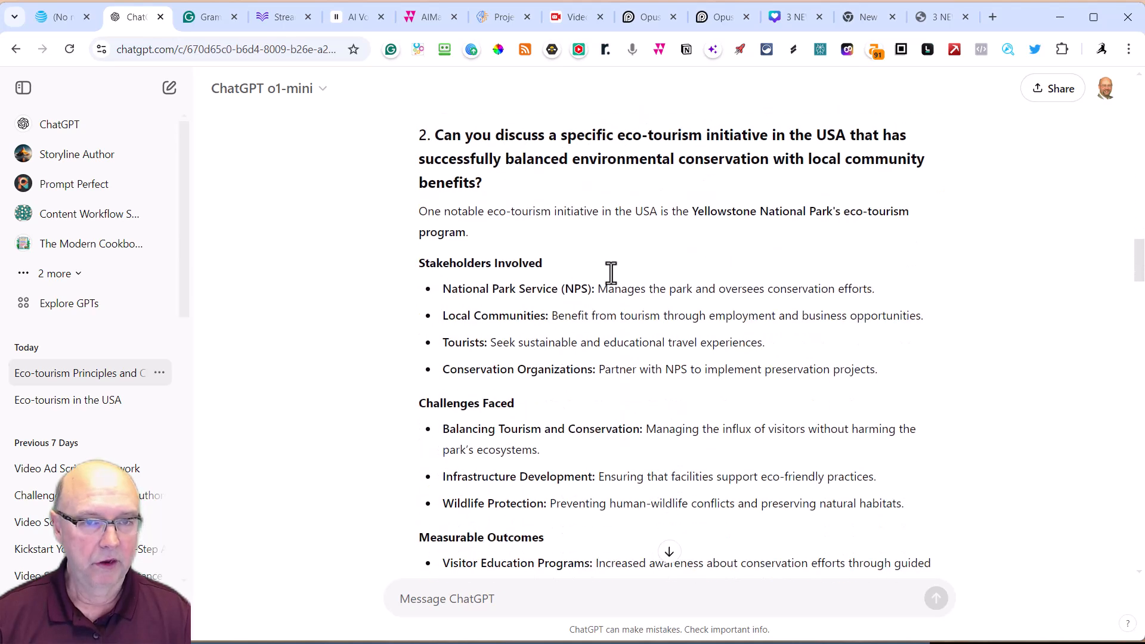
{"action": "scroll", "coordinate": [723, 176], "scroll_direction": "down", "scroll_amount": 1}
{"action": "scroll", "coordinate": [726, 178], "scroll_direction": "down", "scroll_amount": 1}
{"action": "scroll", "coordinate": [722, 189], "scroll_direction": "down", "scroll_amount": 10}
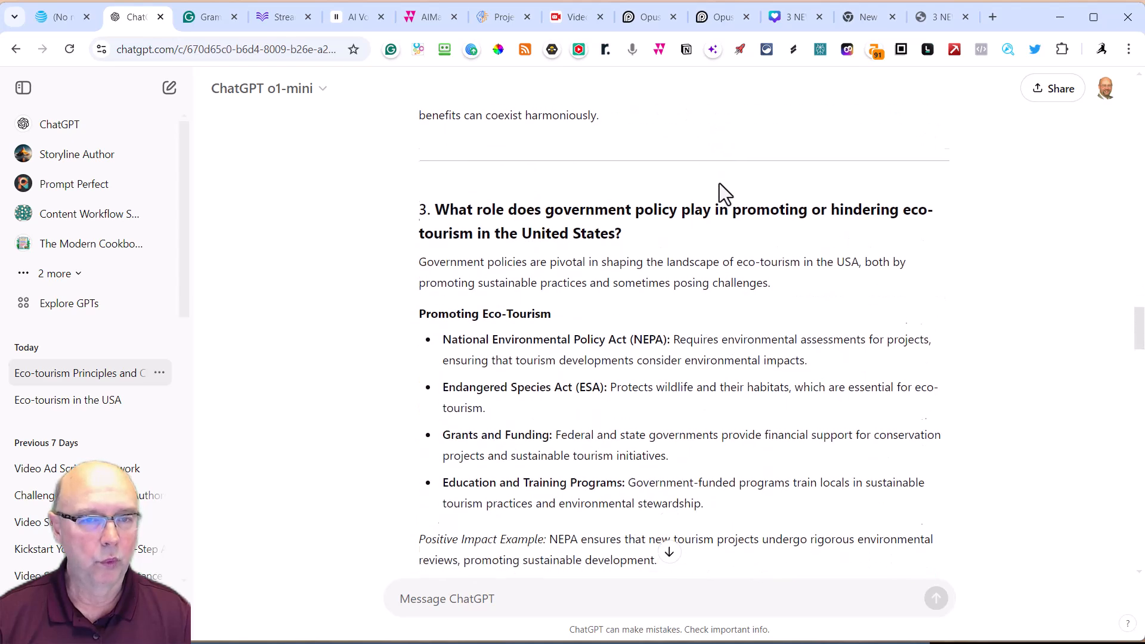
{"action": "scroll", "coordinate": [720, 184], "scroll_direction": "down", "scroll_amount": 1}
{"action": "scroll", "coordinate": [720, 156], "scroll_direction": "down", "scroll_amount": 1}
{"action": "scroll", "coordinate": [724, 197], "scroll_direction": "up", "scroll_amount": 1}
{"action": "scroll", "coordinate": [732, 209], "scroll_direction": "down", "scroll_amount": 10}
{"action": "scroll", "coordinate": [732, 208], "scroll_direction": "down", "scroll_amount": 13}
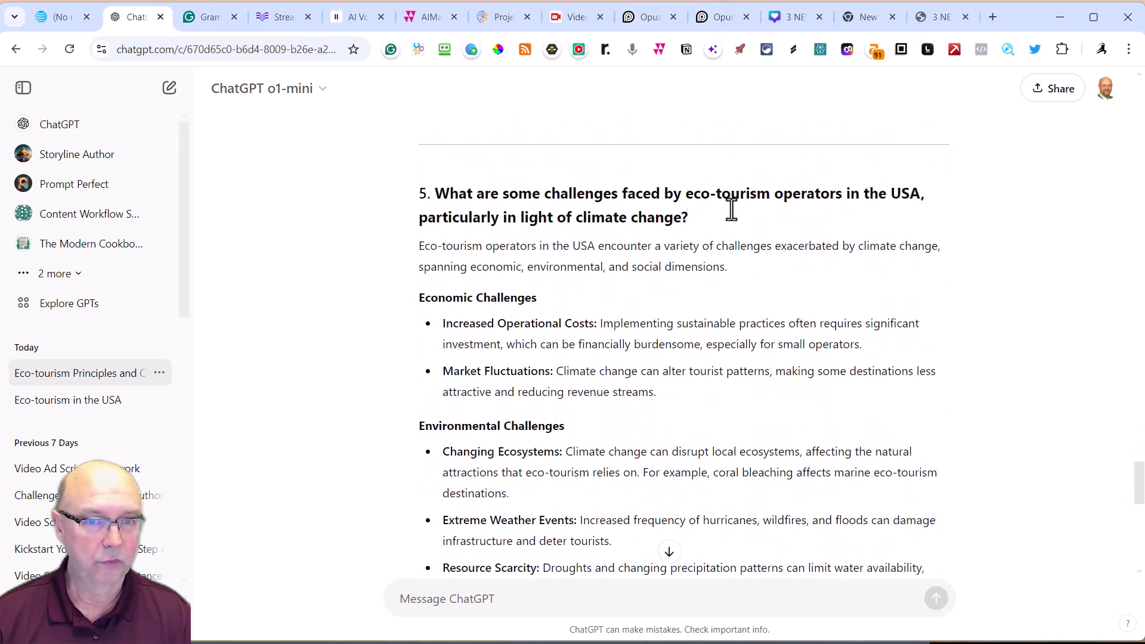
{"action": "scroll", "coordinate": [796, 208], "scroll_direction": "down", "scroll_amount": 10}
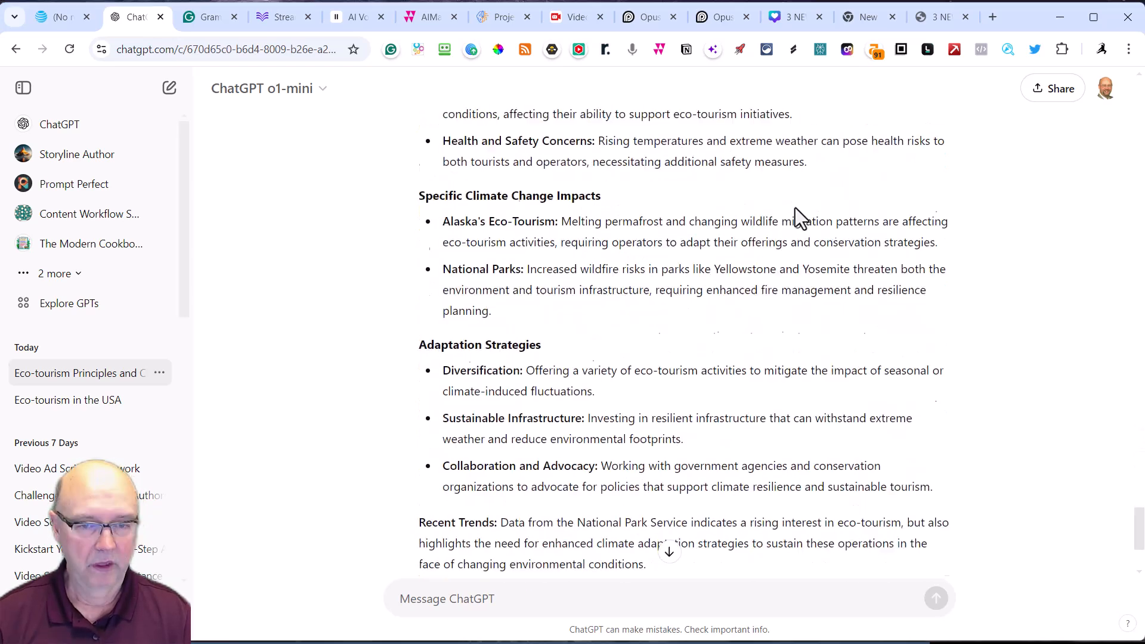
{"action": "scroll", "coordinate": [795, 207], "scroll_direction": "up", "scroll_amount": 20}
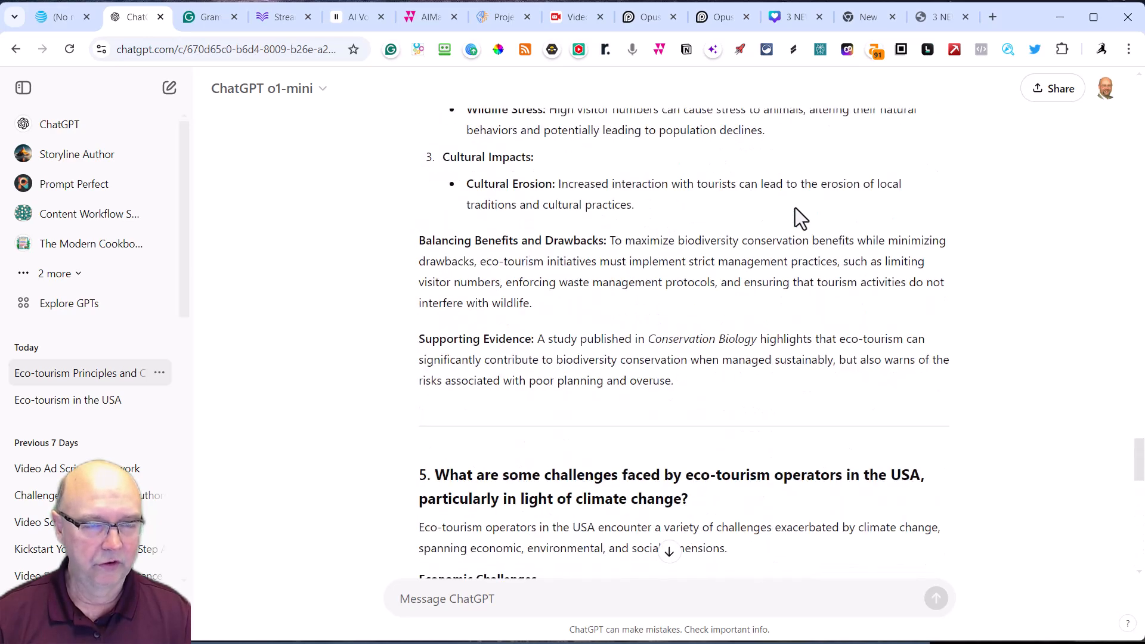
{"action": "scroll", "coordinate": [795, 207], "scroll_direction": "up", "scroll_amount": 10}
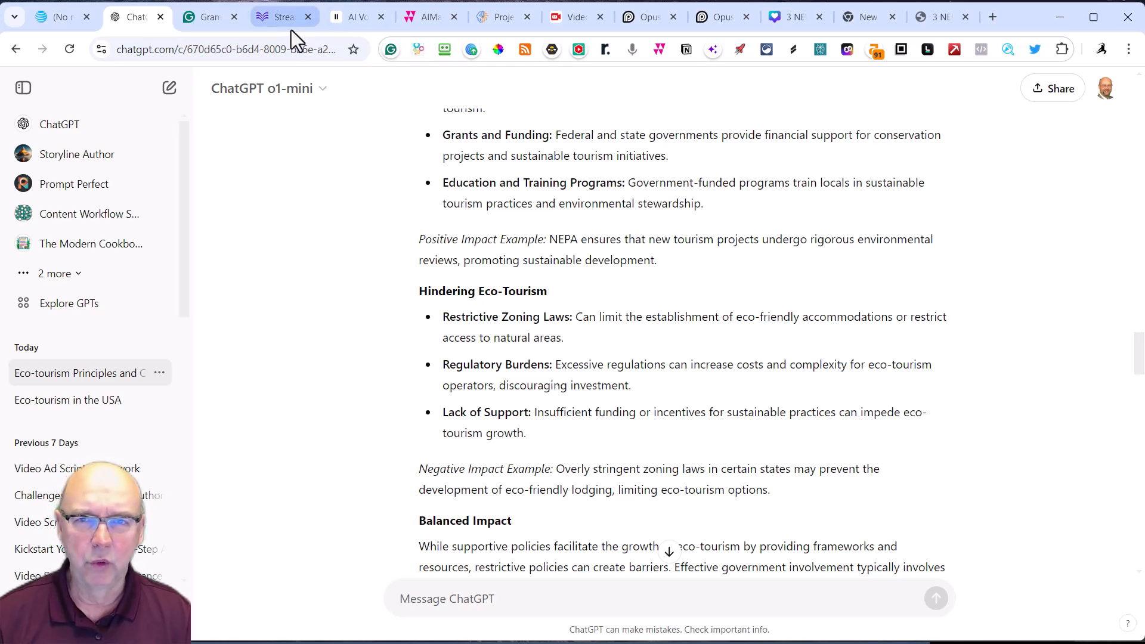
Step: Switch to AiMasher, run the Quick and powerful book summaries prompt for eco-tourism in the USA, and review the generated summary
{"action": "left_click", "coordinate": [429, 19]}
{"action": "scroll", "coordinate": [598, 250], "scroll_direction": "up", "scroll_amount": 10}
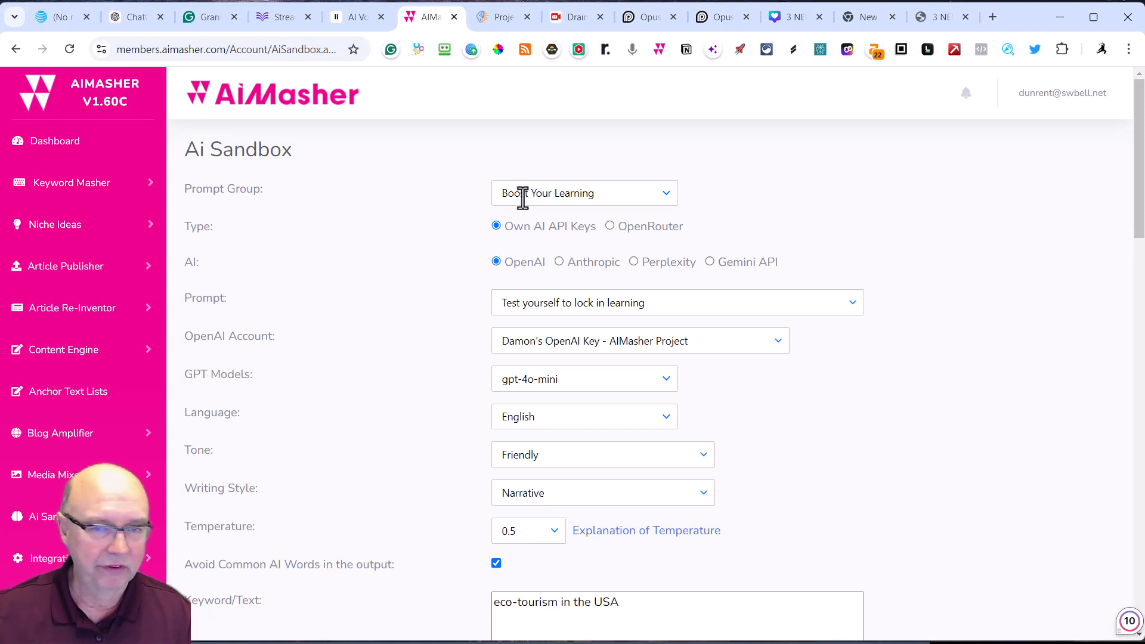
{"action": "scroll", "coordinate": [528, 228], "scroll_direction": "down", "scroll_amount": 3}
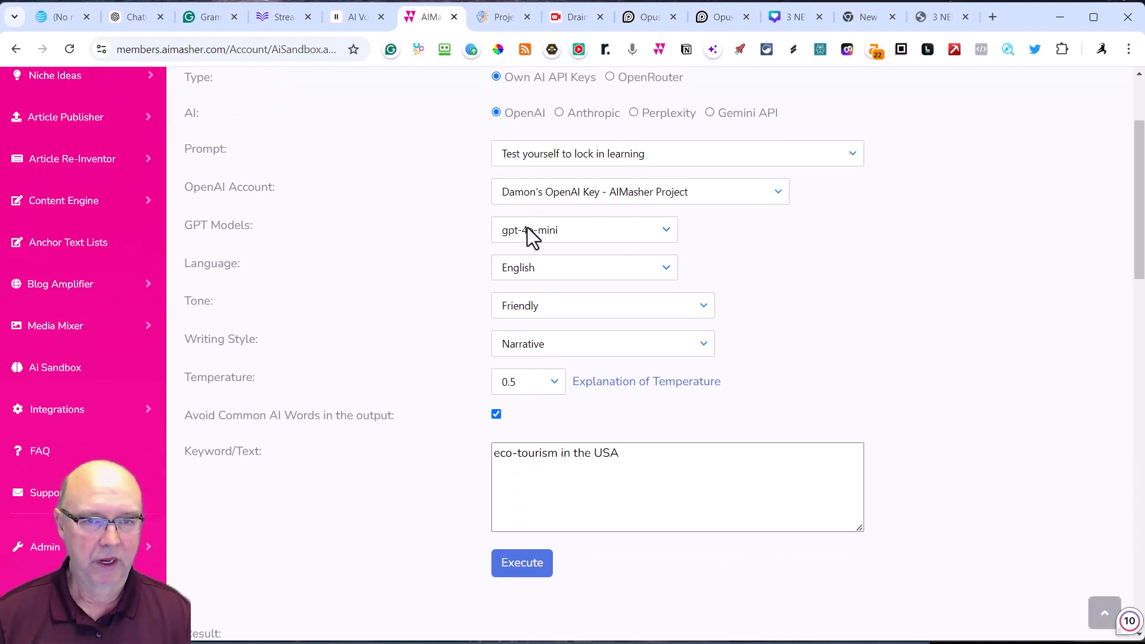
{"action": "left_click", "coordinate": [648, 154]}
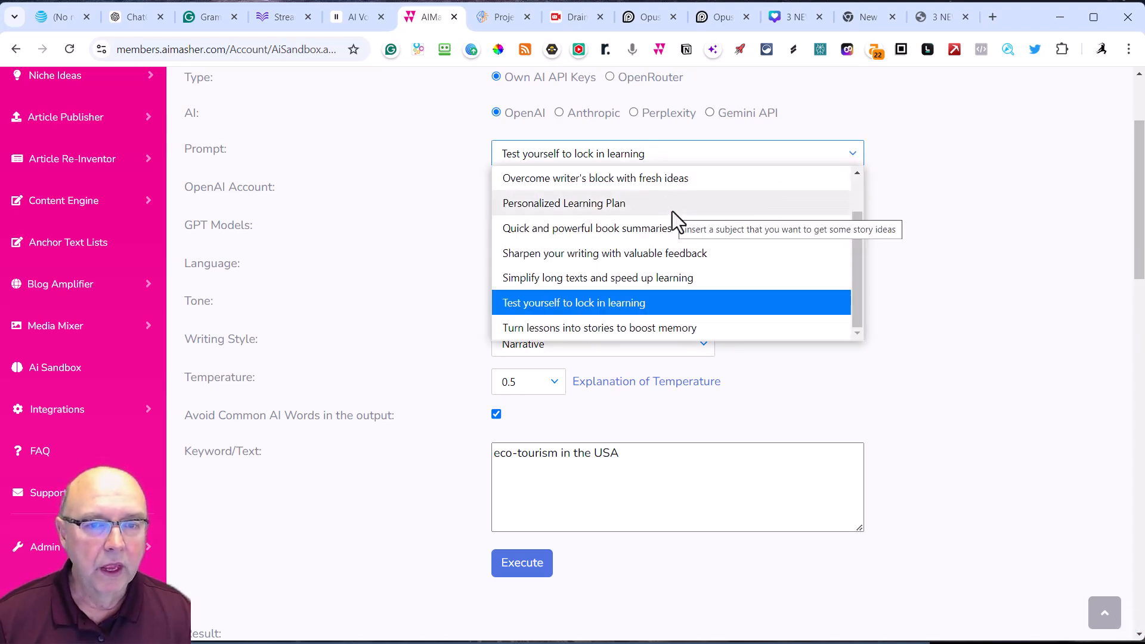
{"action": "left_click", "coordinate": [656, 229]}
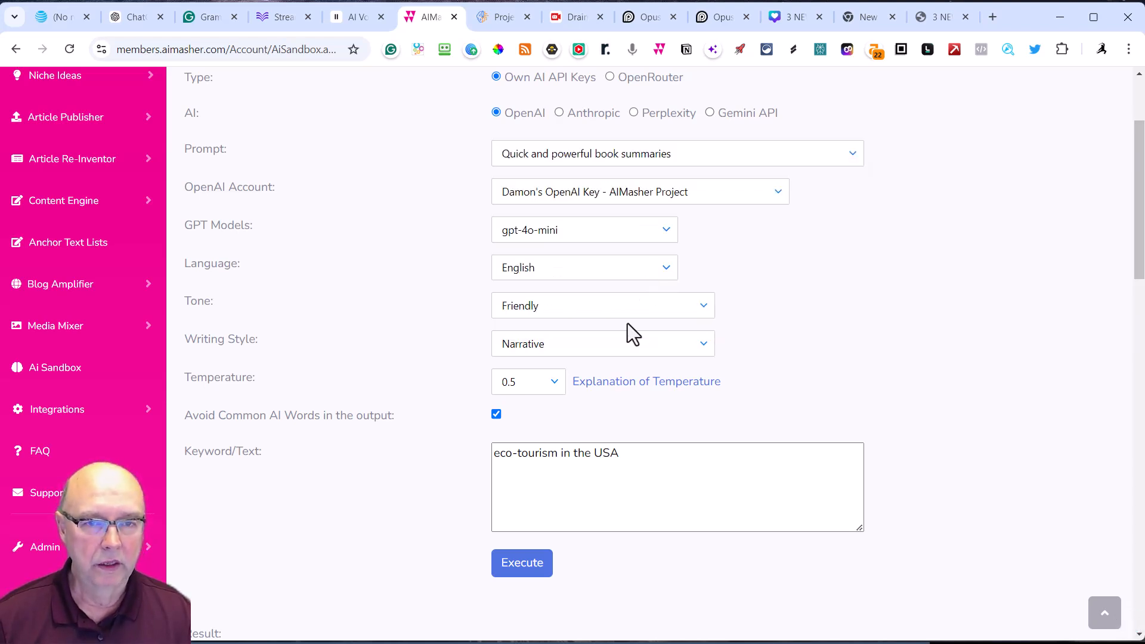
{"action": "left_click", "coordinate": [523, 571]}
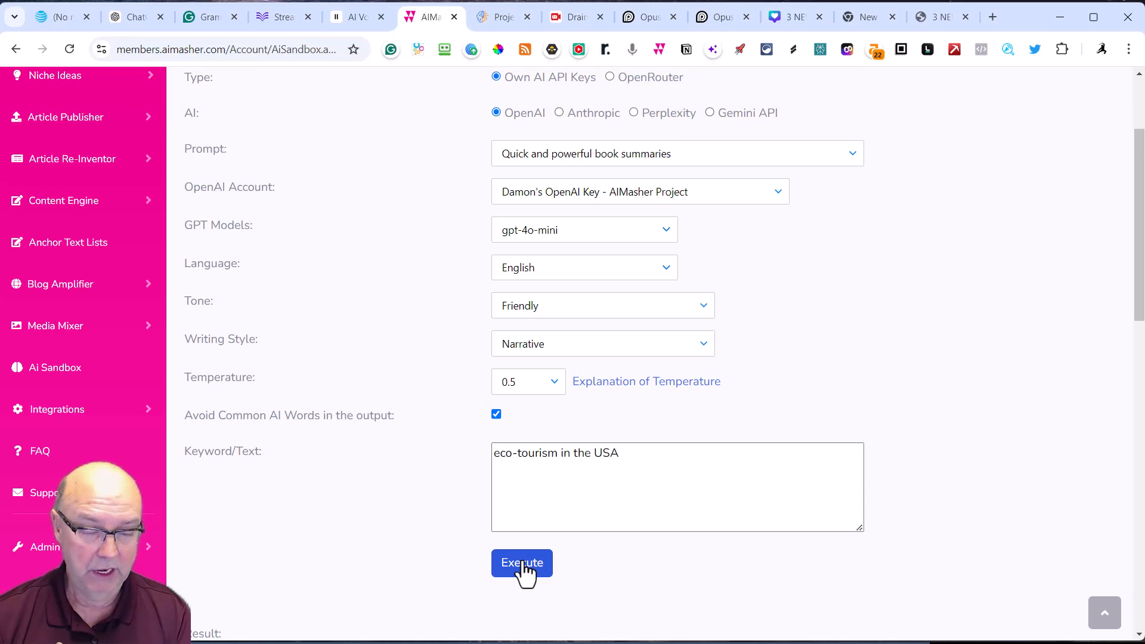
{"action": "scroll", "coordinate": [552, 513], "scroll_direction": "down", "scroll_amount": 7}
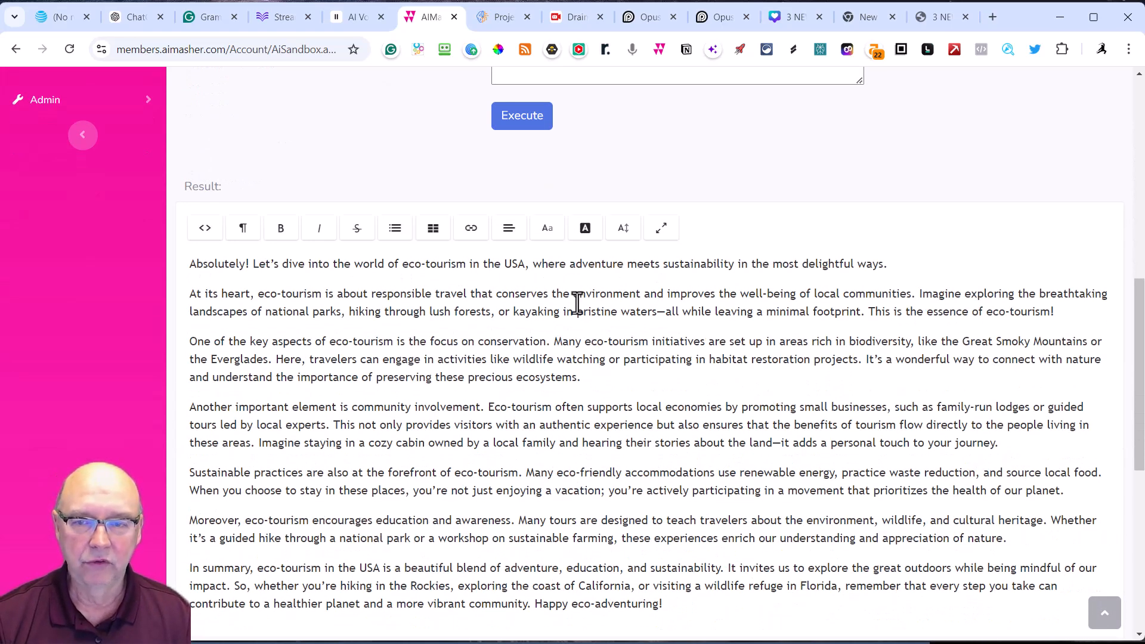
{"action": "scroll", "coordinate": [577, 303], "scroll_direction": "down", "scroll_amount": 1}
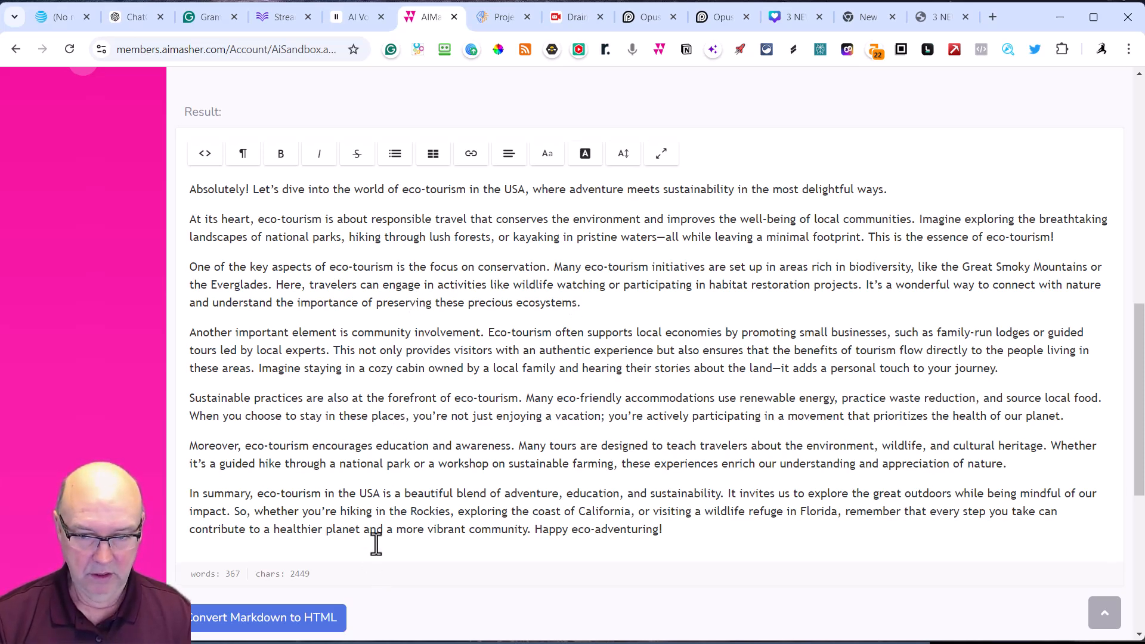
Step: Look through the prompts offered in the Boost Your Learning group, keeping the current prompt
{"action": "scroll", "coordinate": [582, 435], "scroll_direction": "up", "scroll_amount": 10}
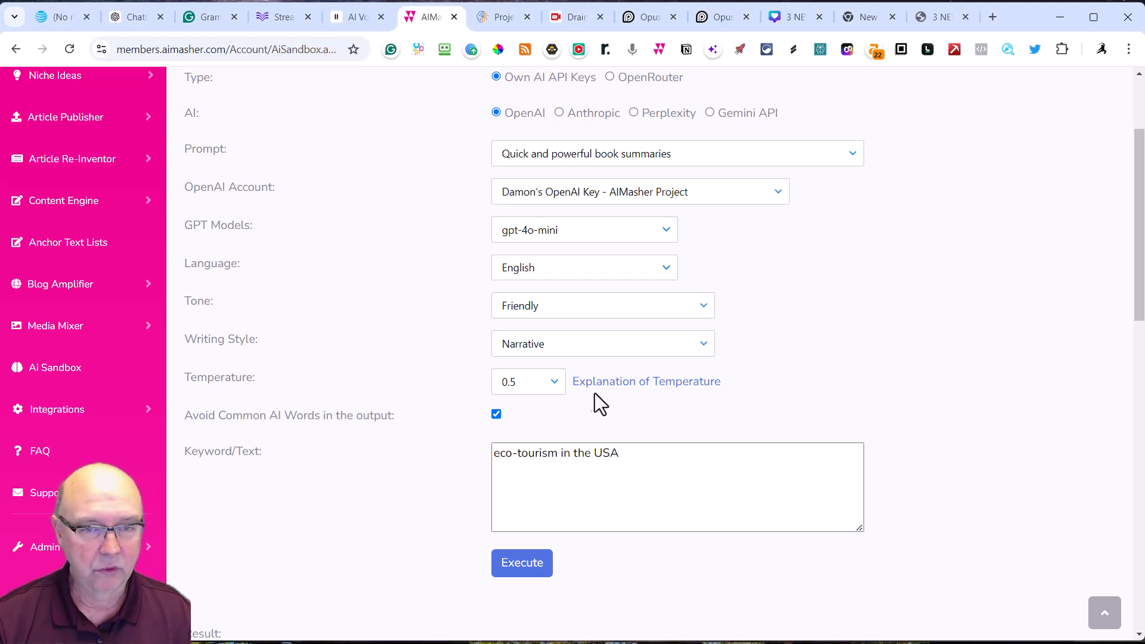
{"action": "left_click", "coordinate": [710, 304]}
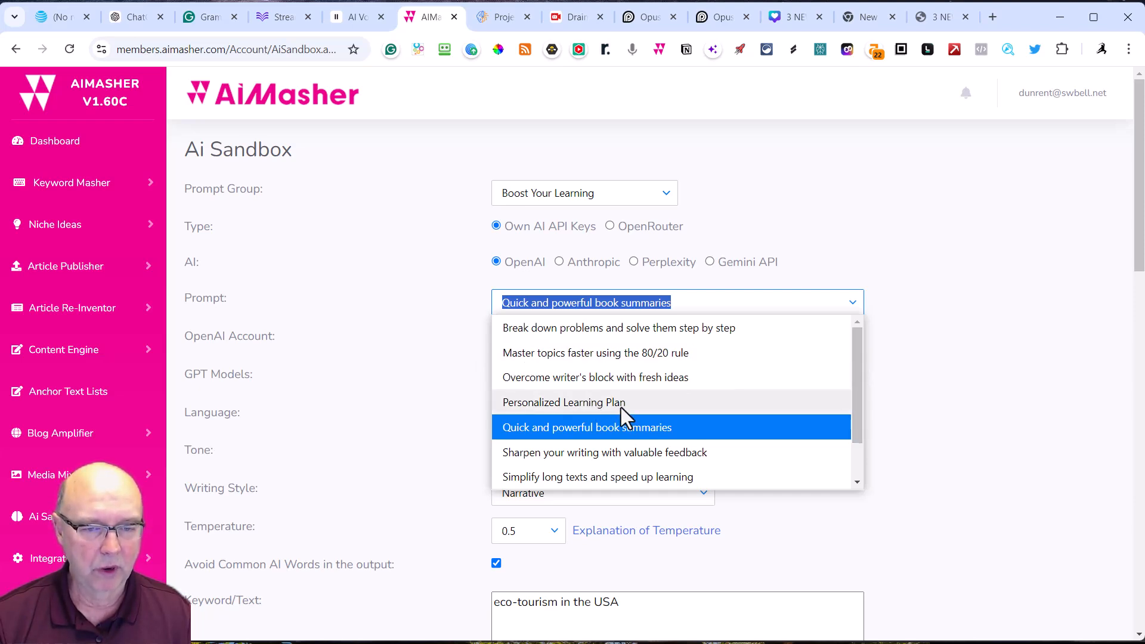
{"action": "scroll", "coordinate": [594, 487], "scroll_direction": "down", "scroll_amount": 1}
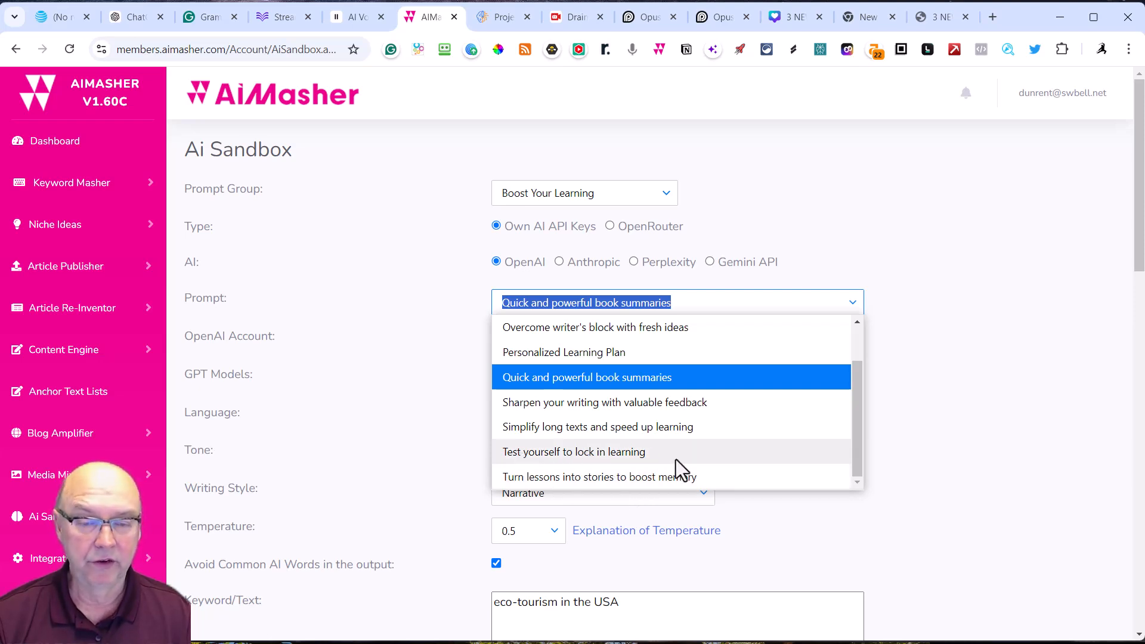
{"action": "left_click", "coordinate": [956, 355]}
{"action": "scroll", "coordinate": [238, 334], "scroll_direction": "down", "scroll_amount": 1}
{"action": "scroll", "coordinate": [238, 334], "scroll_direction": "up", "scroll_amount": 1}
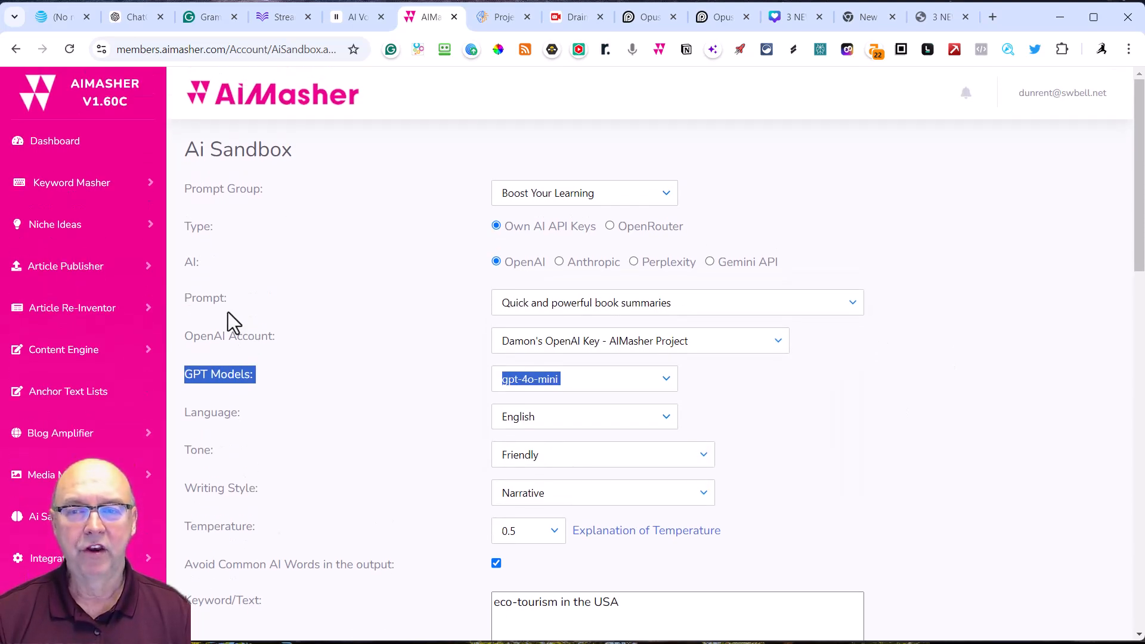
Step: Change the prompt group to ChatGPT Fun Prompts and choose the Generate a List of Questions for a Client Questionnaire prompt
{"action": "left_click", "coordinate": [676, 199]}
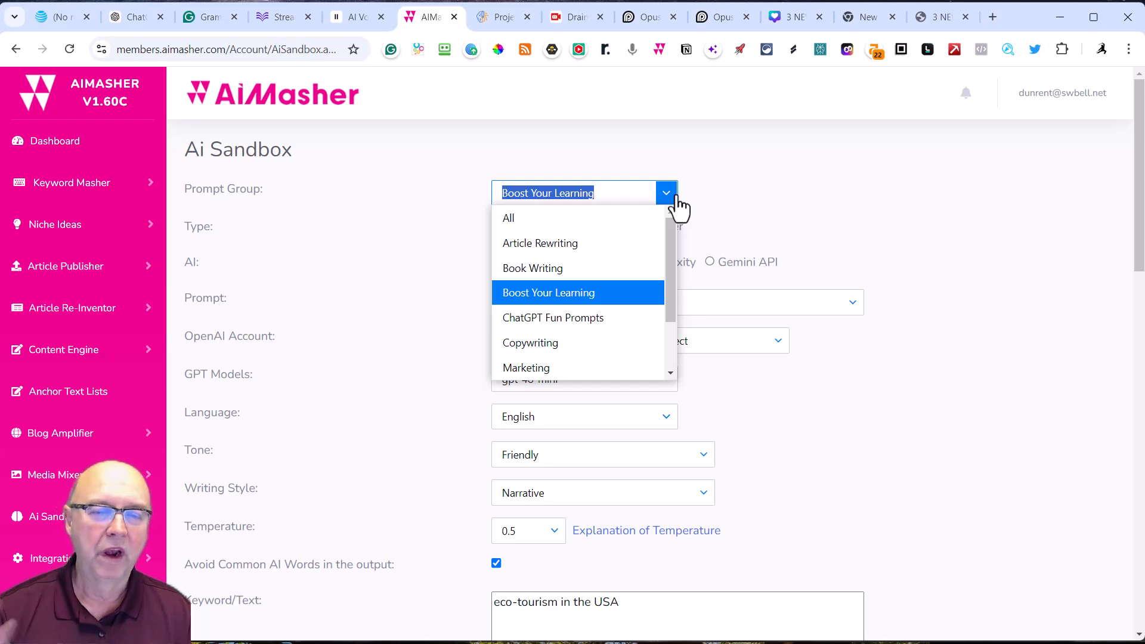
{"action": "left_click", "coordinate": [359, 328]}
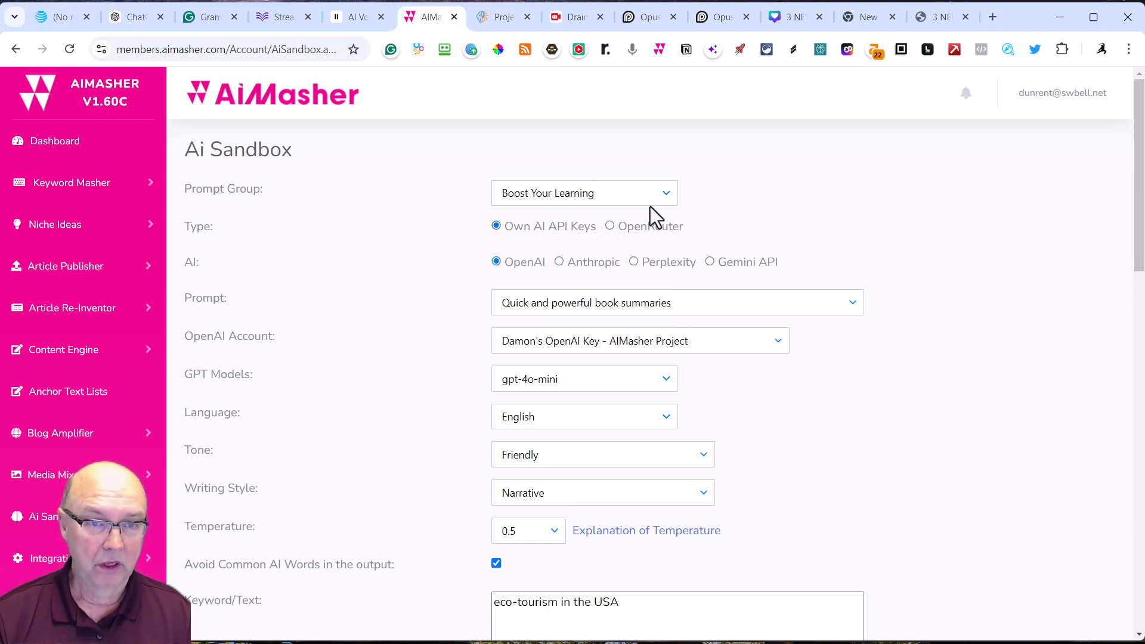
{"action": "left_click", "coordinate": [651, 198]}
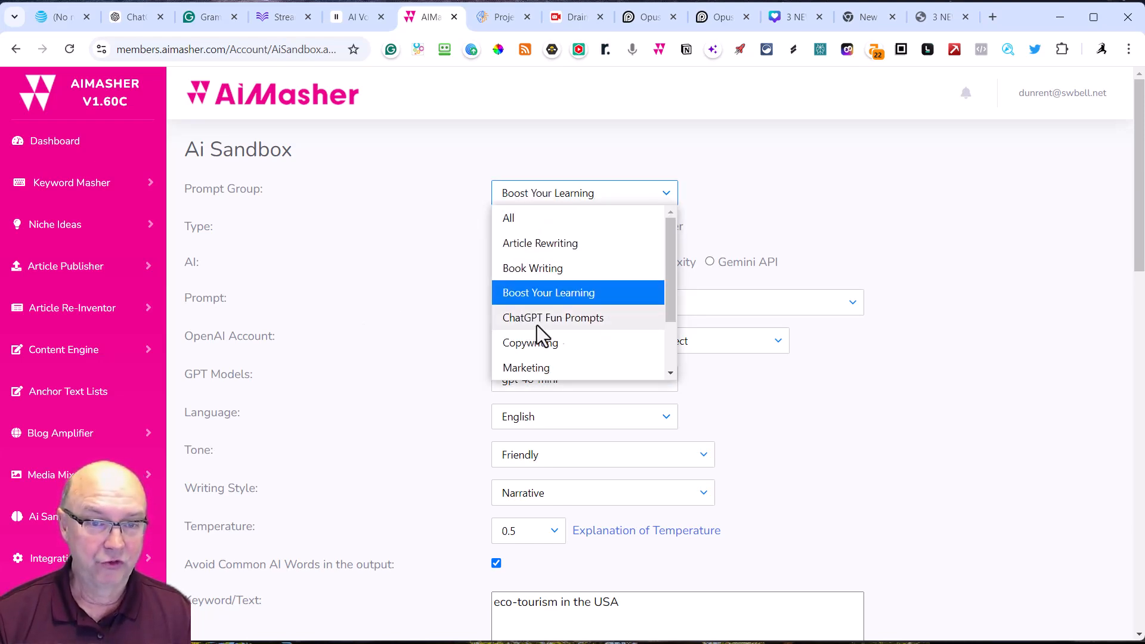
{"action": "left_click", "coordinate": [577, 322]}
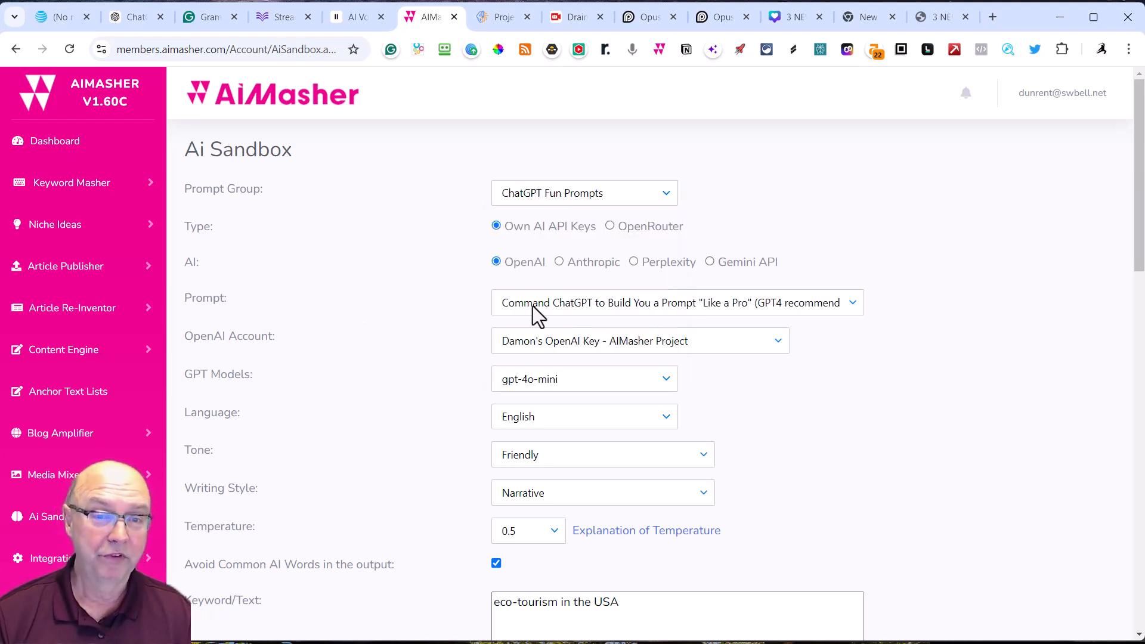
{"action": "left_click", "coordinate": [602, 309]}
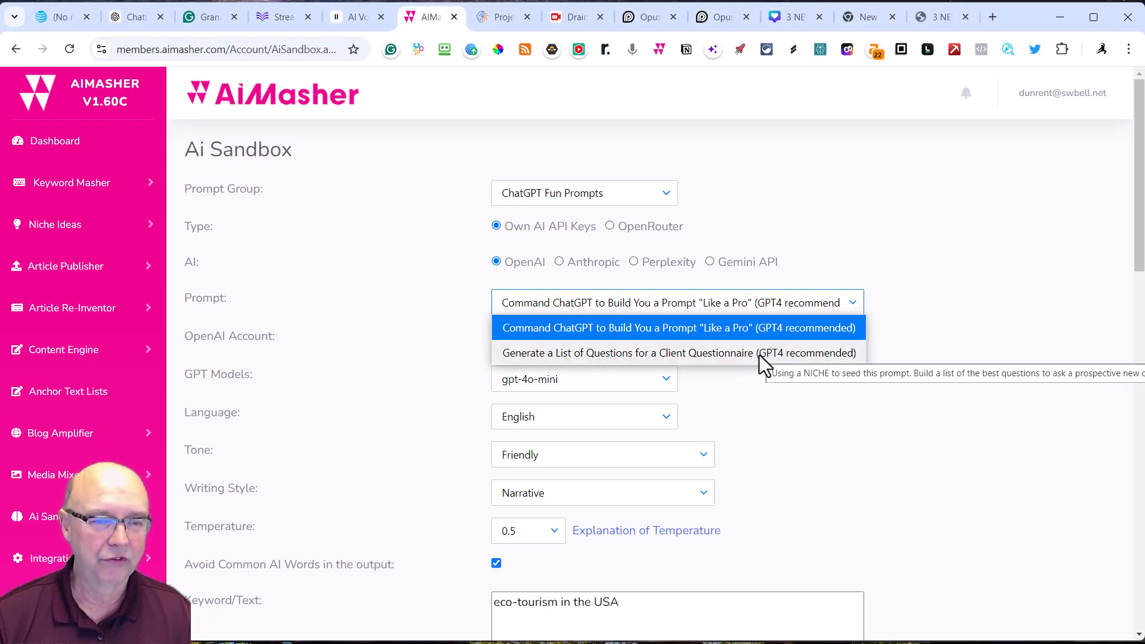
{"action": "left_click", "coordinate": [644, 353]}
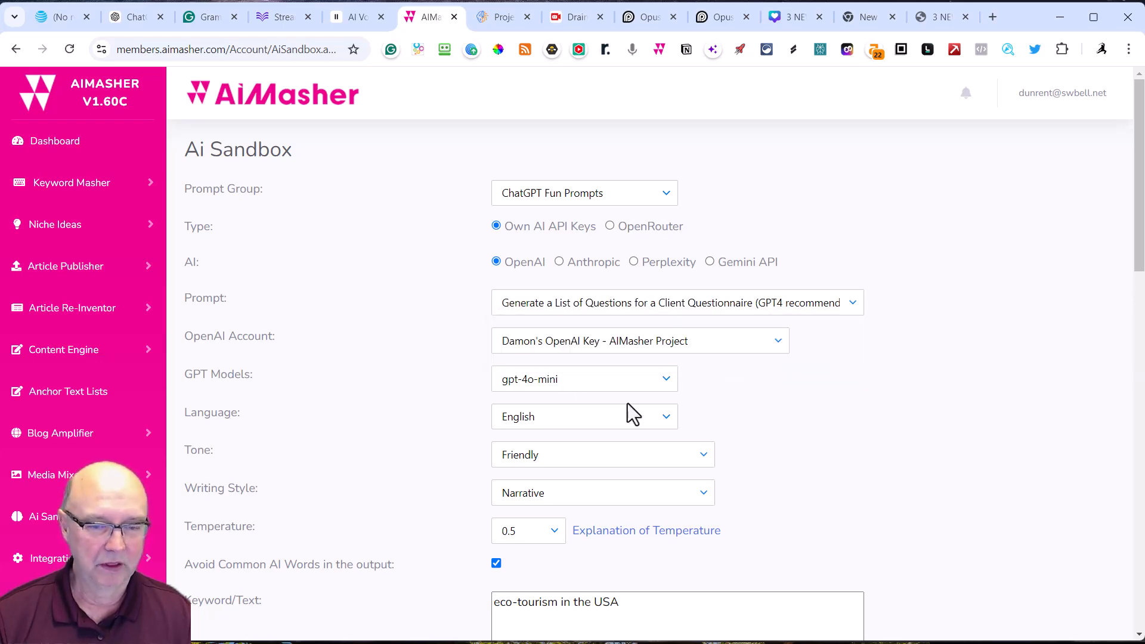
Step: Generate the client questionnaire for eco-tourism in the USA and review the resulting questions
{"action": "scroll", "coordinate": [629, 410], "scroll_direction": "down", "scroll_amount": 6}
{"action": "left_click", "coordinate": [538, 352]}
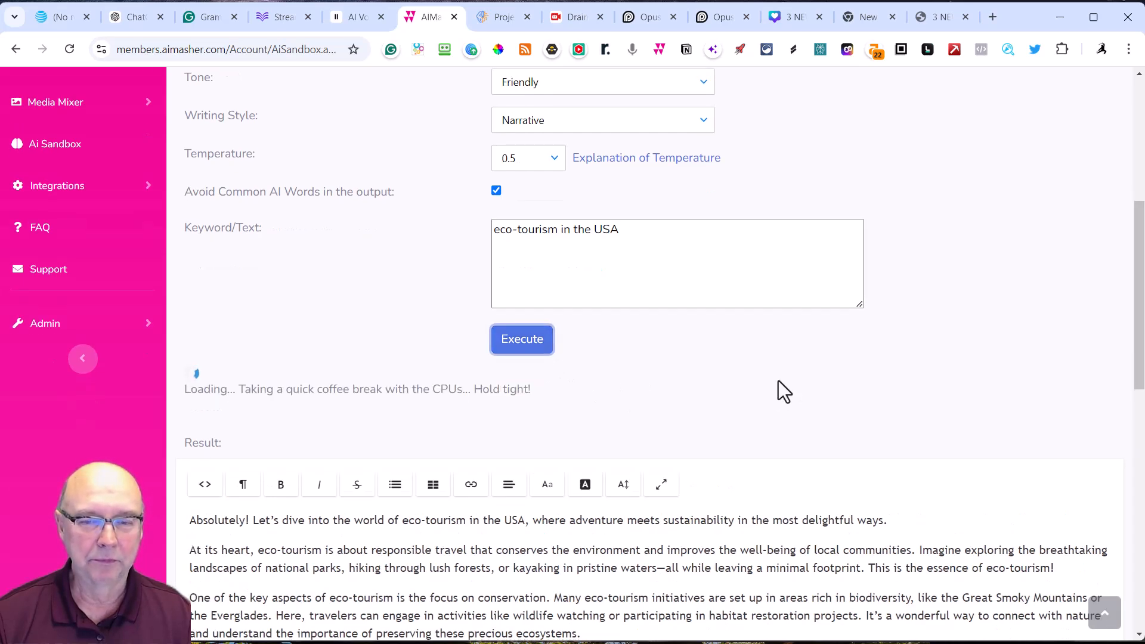
{"action": "scroll", "coordinate": [779, 380], "scroll_direction": "up", "scroll_amount": 5}
{"action": "scroll", "coordinate": [656, 280], "scroll_direction": "down", "scroll_amount": 5}
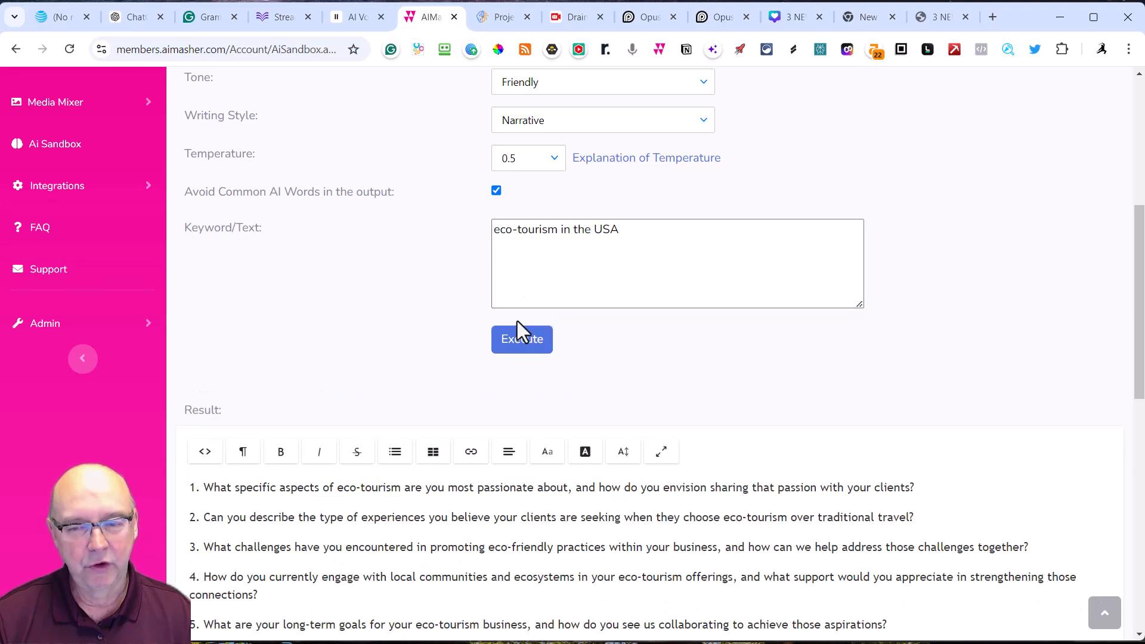
{"action": "scroll", "coordinate": [518, 331], "scroll_direction": "down", "scroll_amount": 4}
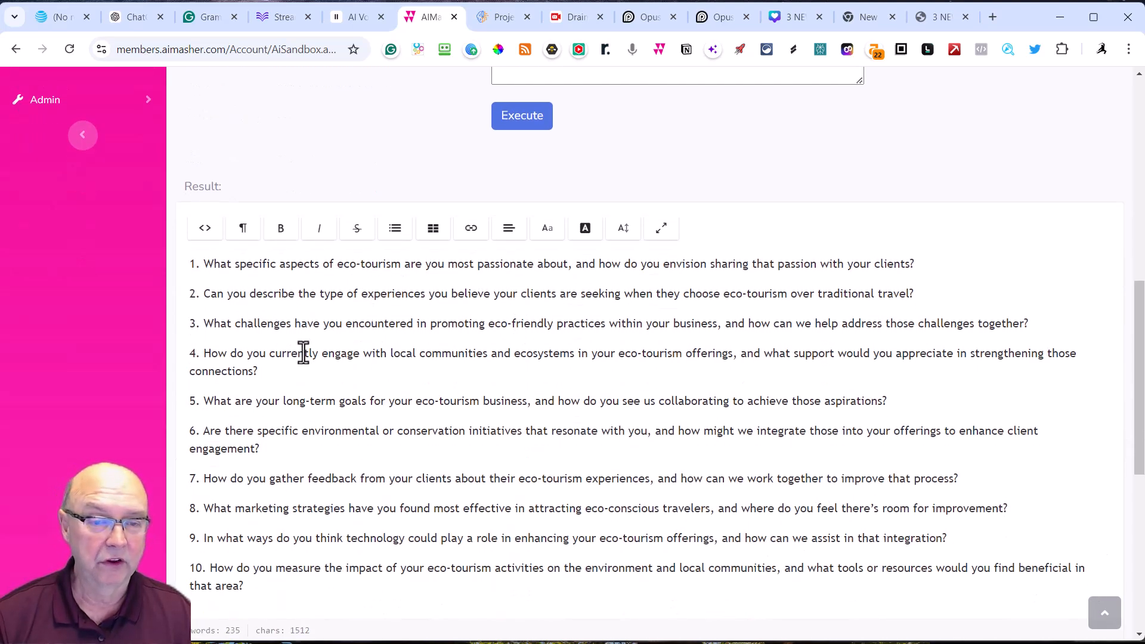
{"action": "scroll", "coordinate": [303, 353], "scroll_direction": "down", "scroll_amount": 1}
Step: Set the prompt group to Book Writing and run its Ebook Outline prompt for eco-tourism in the USA
{"action": "scroll", "coordinate": [303, 349], "scroll_direction": "up", "scroll_amount": 12}
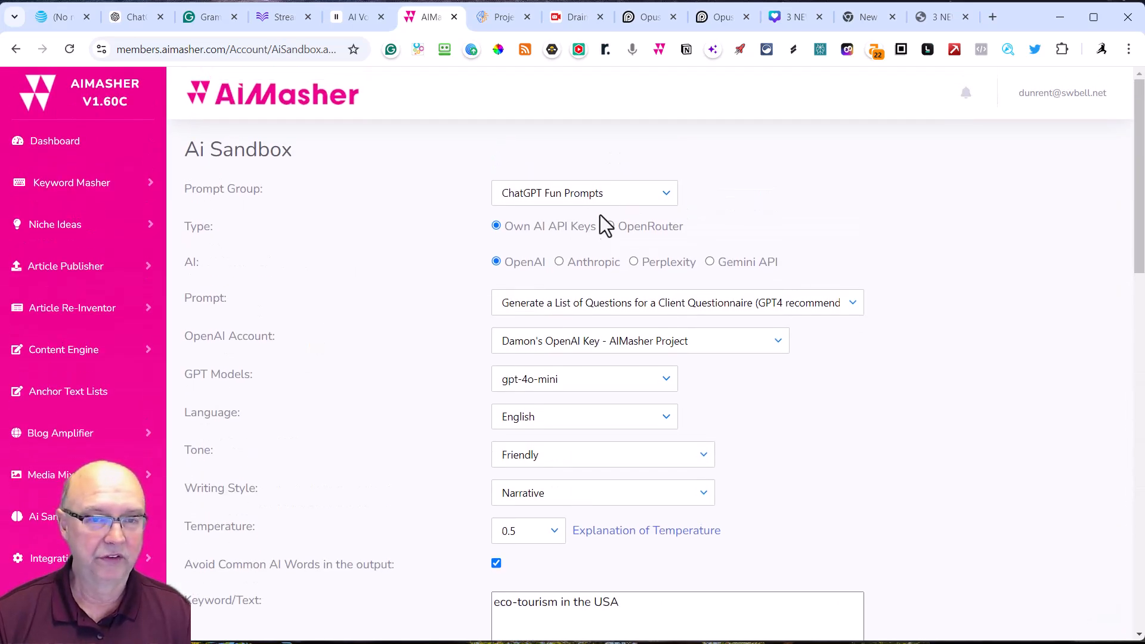
{"action": "left_click", "coordinate": [654, 196]}
{"action": "left_click_drag", "start_coordinate": [669, 303], "coordinate": [671, 252]}
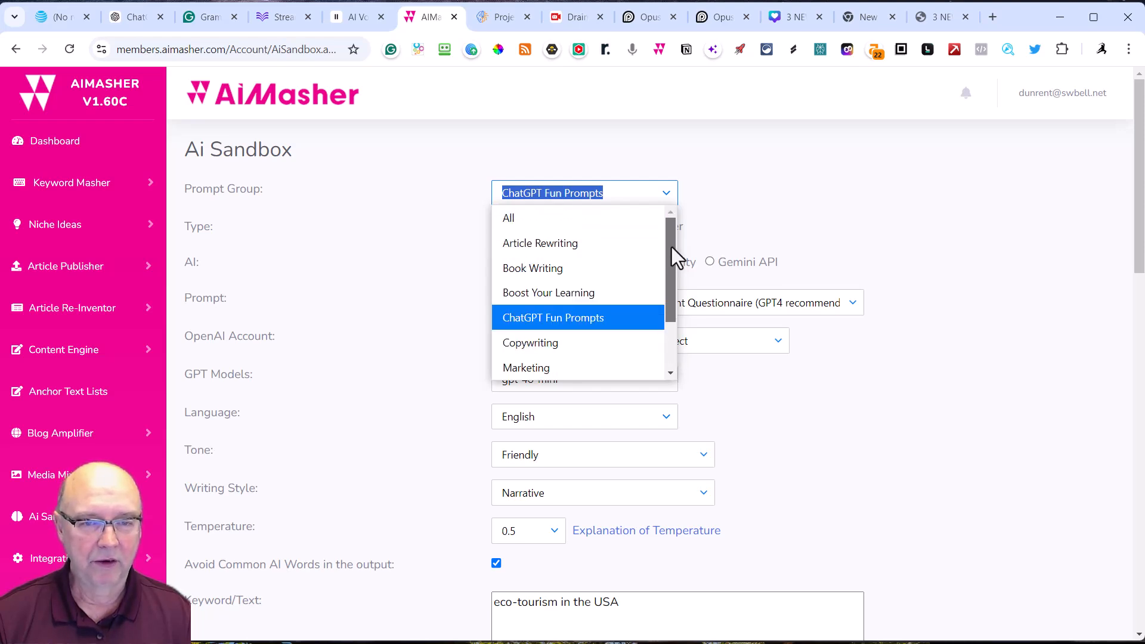
{"action": "left_click", "coordinate": [560, 270]}
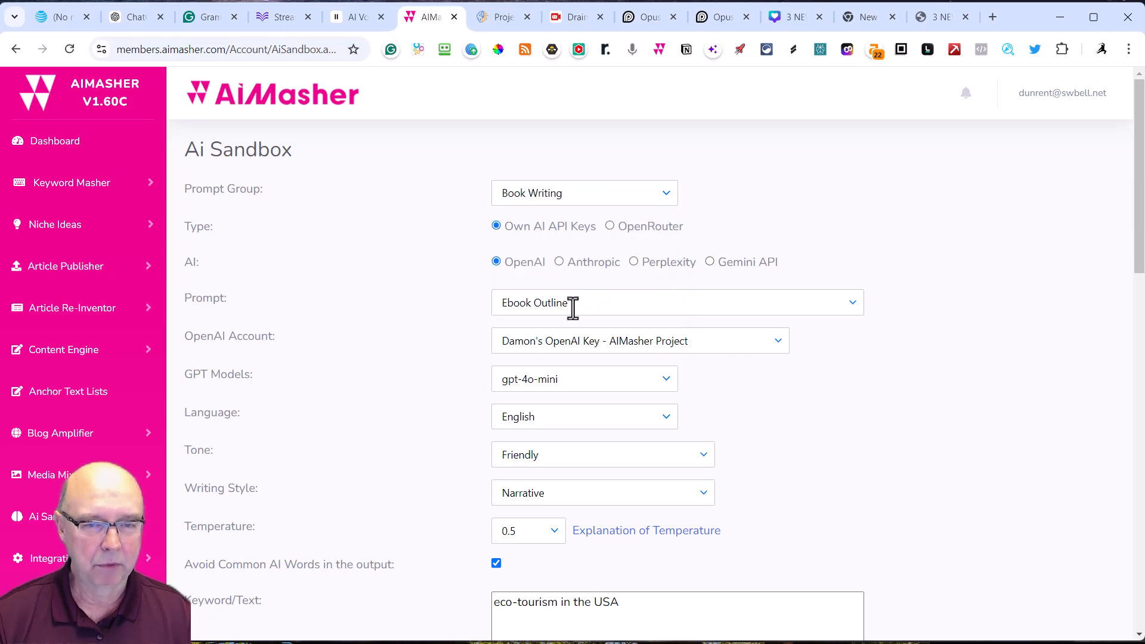
{"action": "scroll", "coordinate": [582, 304], "scroll_direction": "down", "scroll_amount": 7}
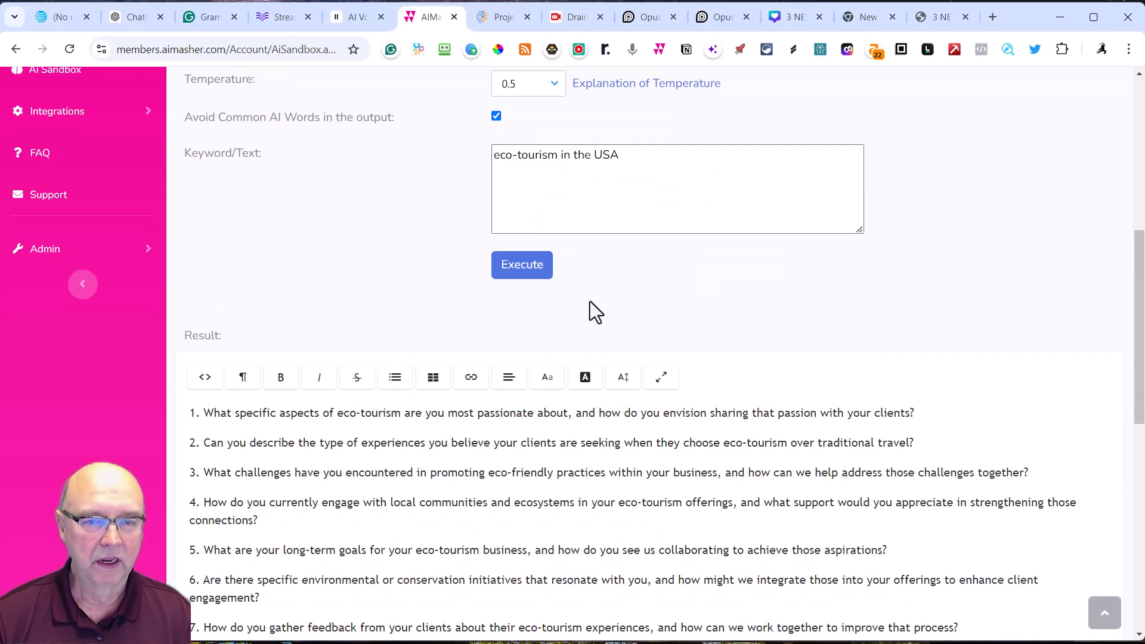
{"action": "left_click", "coordinate": [529, 273]}
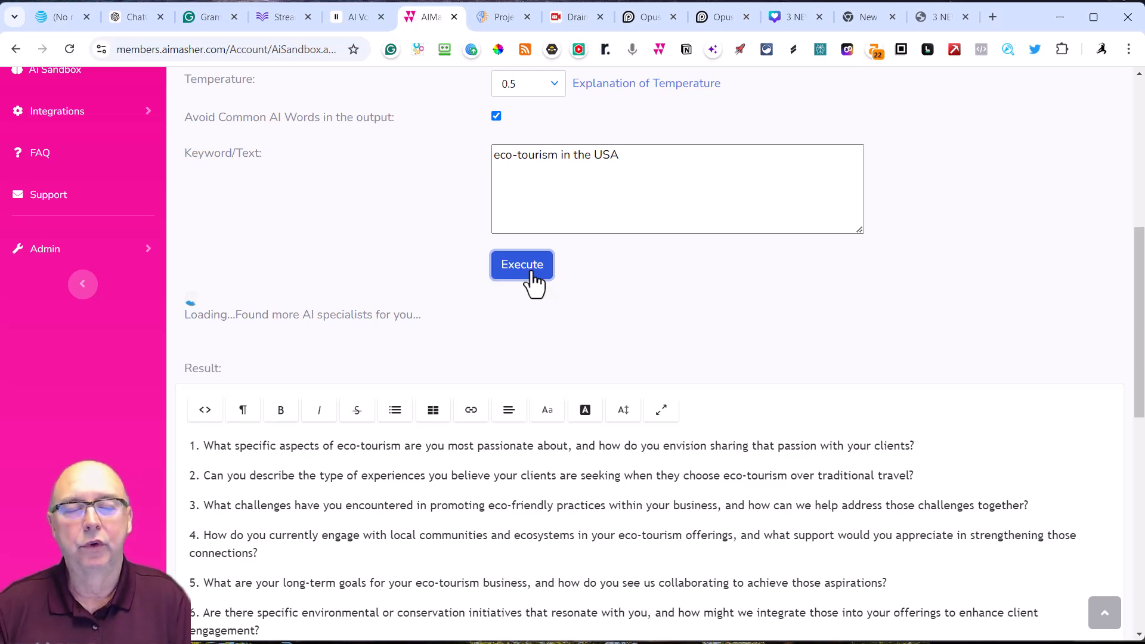
Step: Review the chapters and subtopics of the generated eco-tourism ebook outline
{"action": "scroll", "coordinate": [560, 298], "scroll_direction": "down", "scroll_amount": 13}
{"action": "scroll", "coordinate": [583, 293], "scroll_direction": "down", "scroll_amount": 12}
{"action": "left_click", "coordinate": [603, 322]}
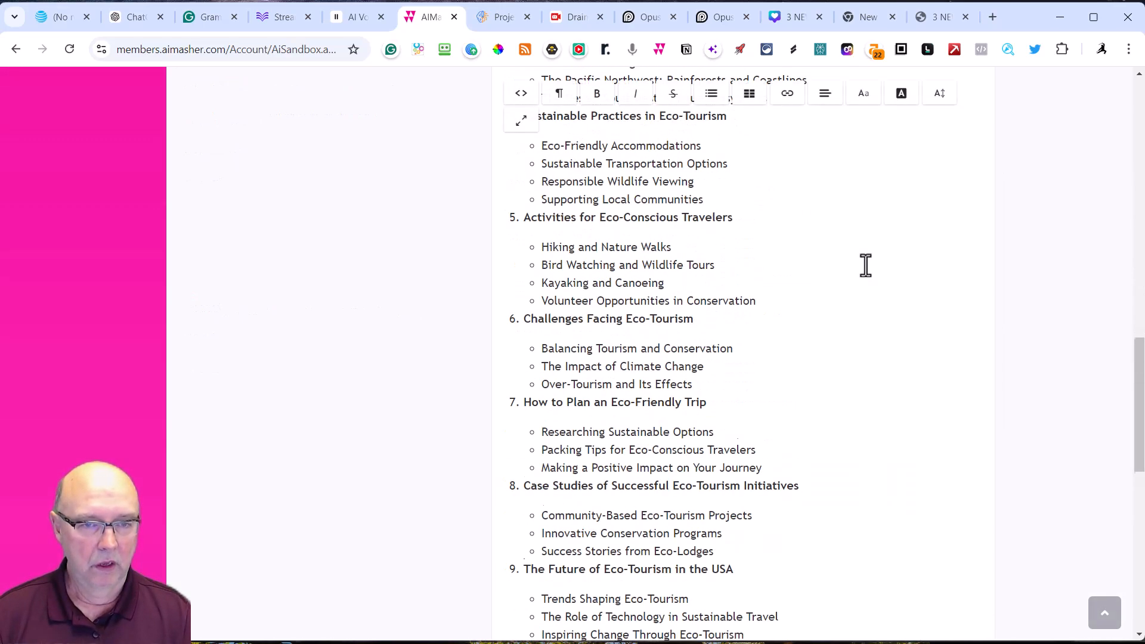
{"action": "scroll", "coordinate": [757, 316], "scroll_direction": "up", "scroll_amount": 5}
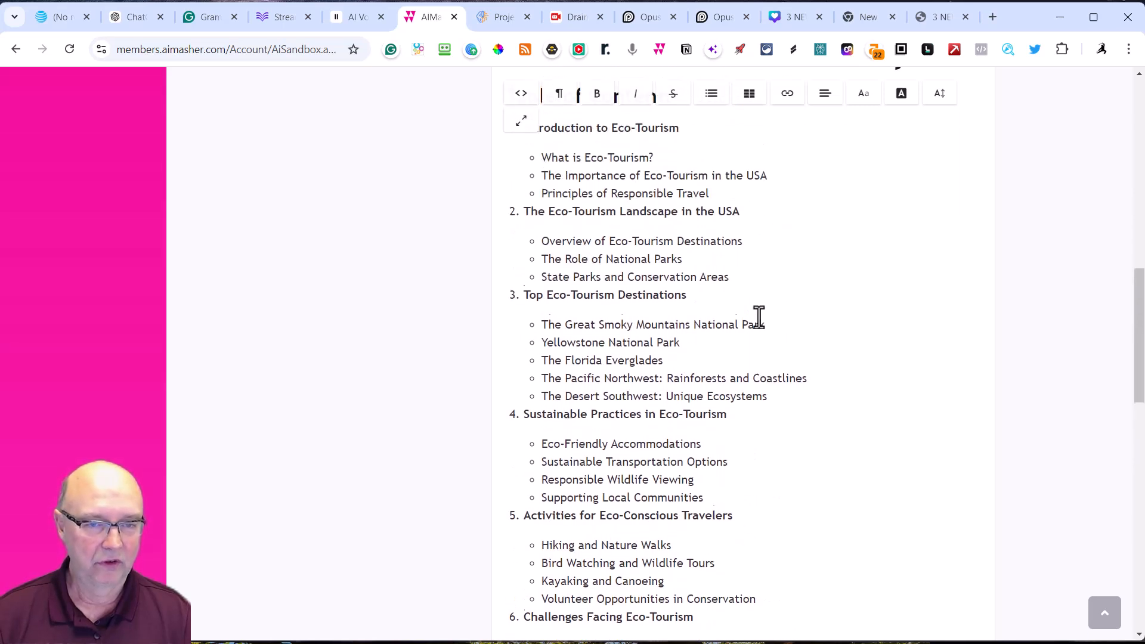
Step: Set the prompt group to Social Media and look through the prompts it offers
{"action": "scroll", "coordinate": [759, 317], "scroll_direction": "up", "scroll_amount": 2}
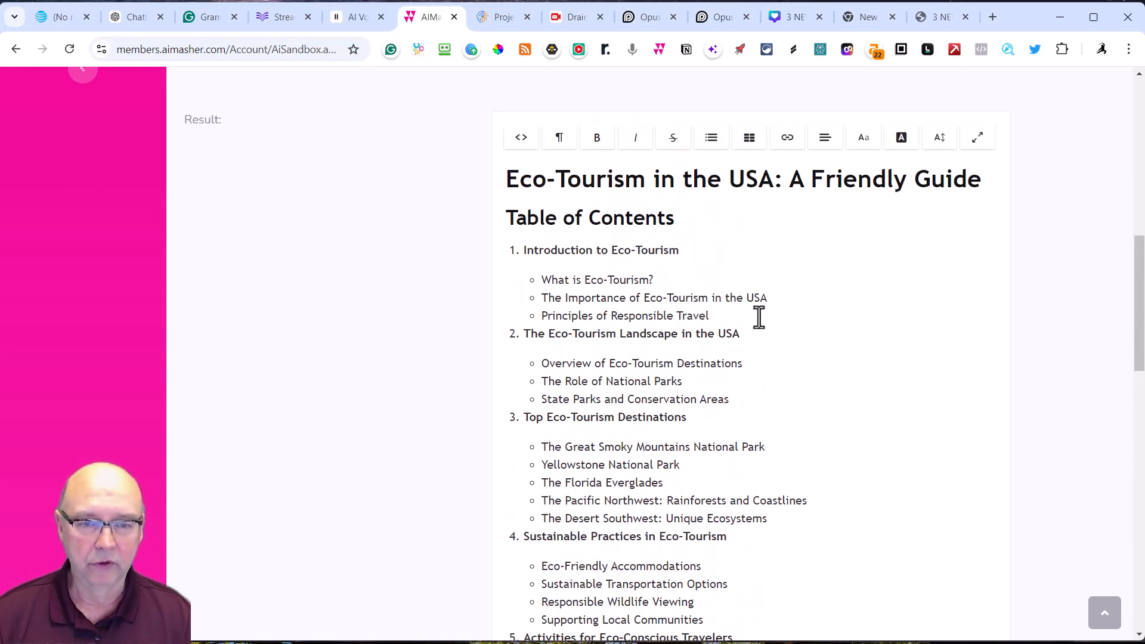
{"action": "scroll", "coordinate": [759, 317], "scroll_direction": "down", "scroll_amount": 1}
{"action": "scroll", "coordinate": [759, 317], "scroll_direction": "up", "scroll_amount": 2}
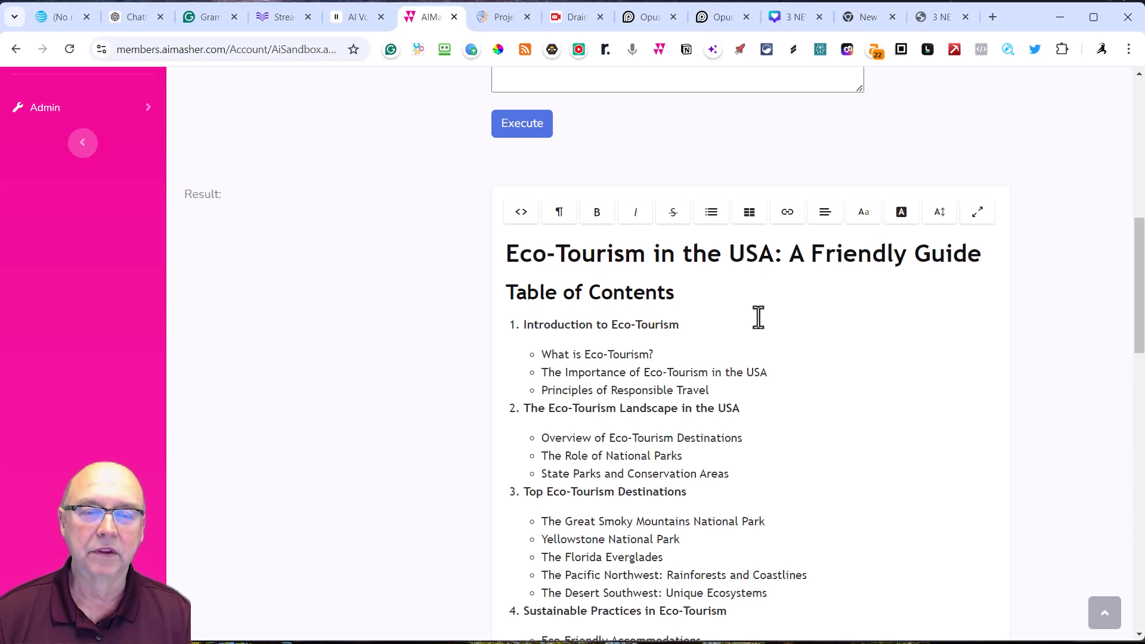
{"action": "scroll", "coordinate": [758, 317], "scroll_direction": "up", "scroll_amount": 4}
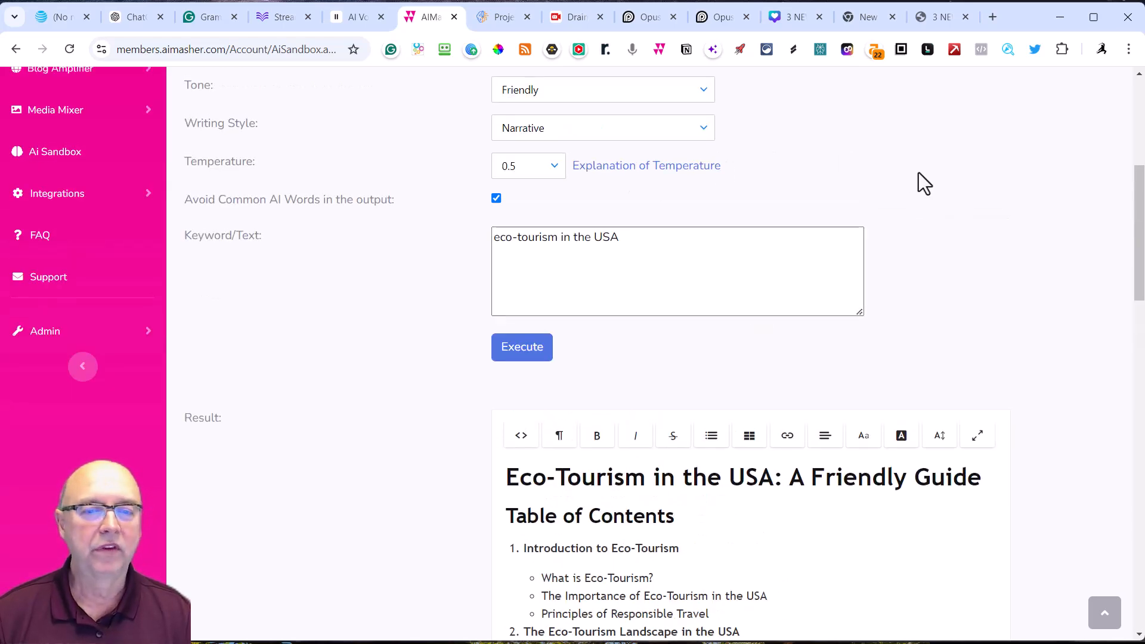
{"action": "scroll", "coordinate": [979, 245], "scroll_direction": "up", "scroll_amount": 2}
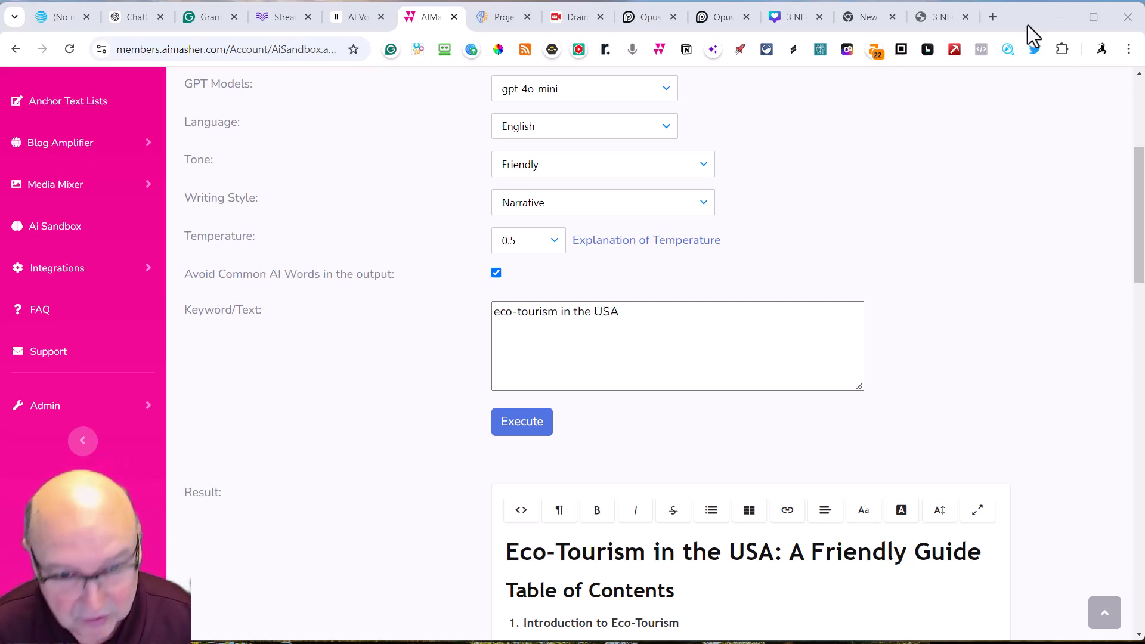
{"action": "scroll", "coordinate": [389, 199], "scroll_direction": "up", "scroll_amount": 5}
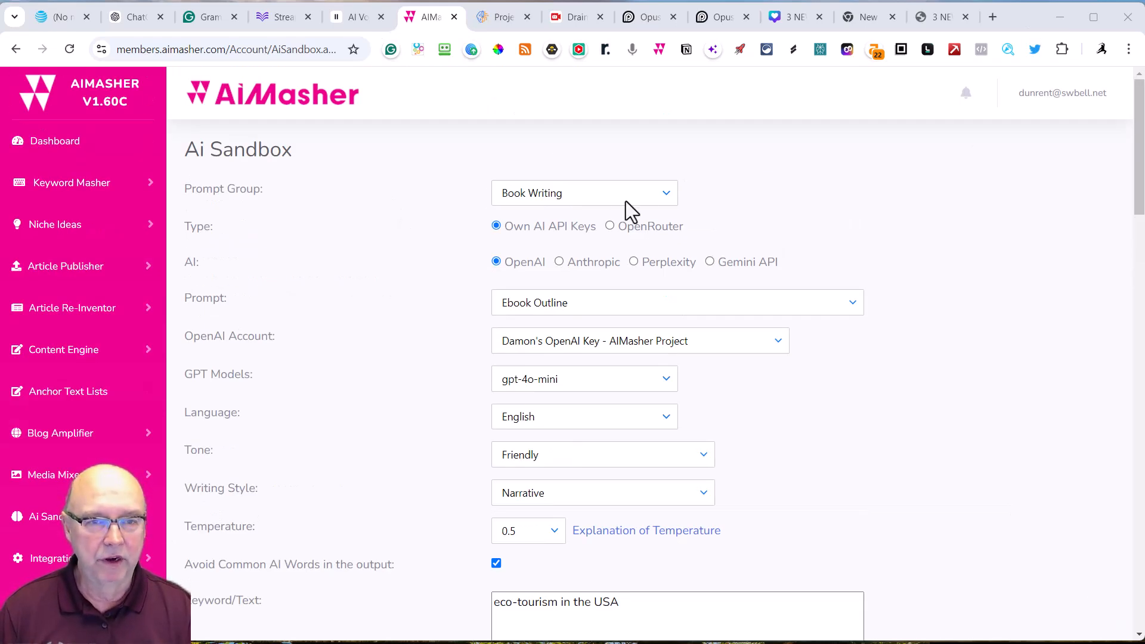
{"action": "left_click", "coordinate": [666, 203]}
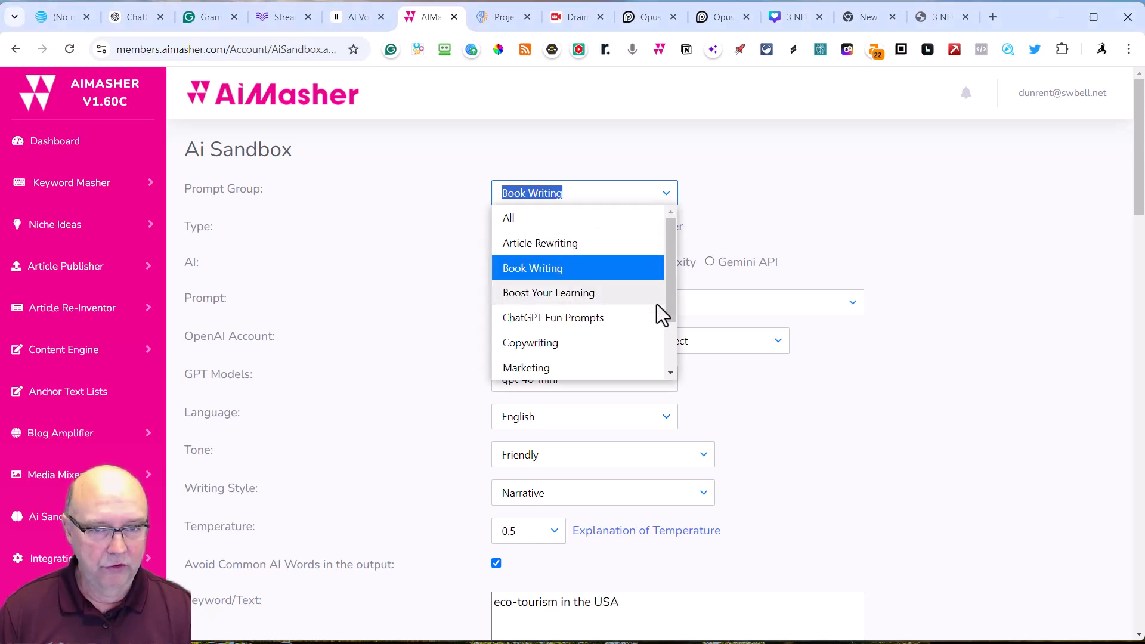
{"action": "scroll", "coordinate": [669, 295], "scroll_direction": "down", "scroll_amount": 3}
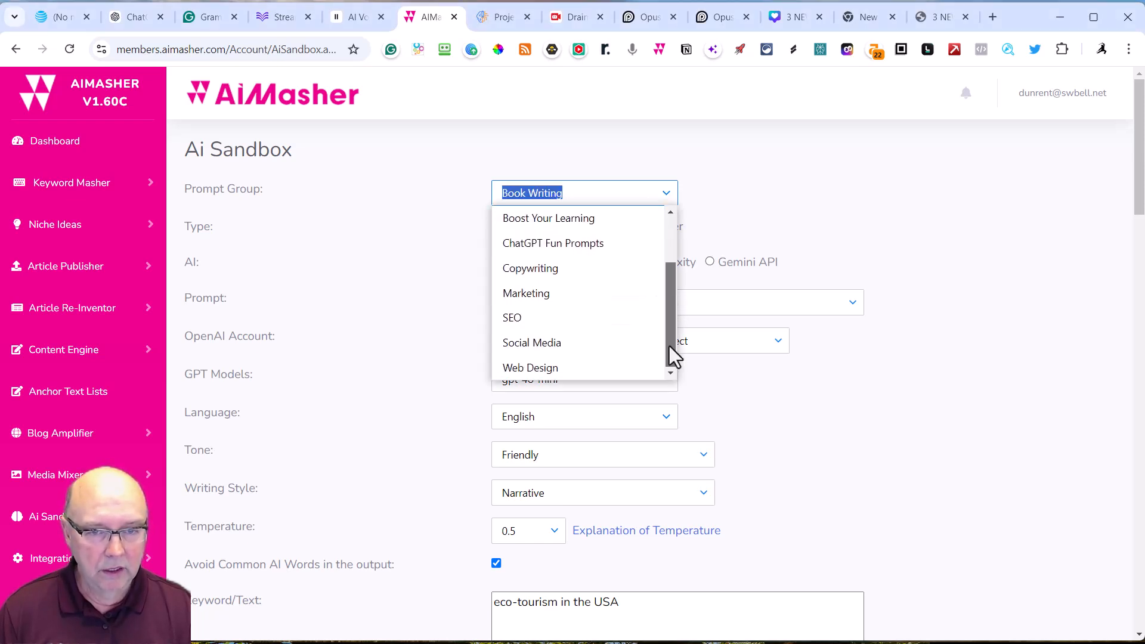
{"action": "left_click", "coordinate": [546, 351]}
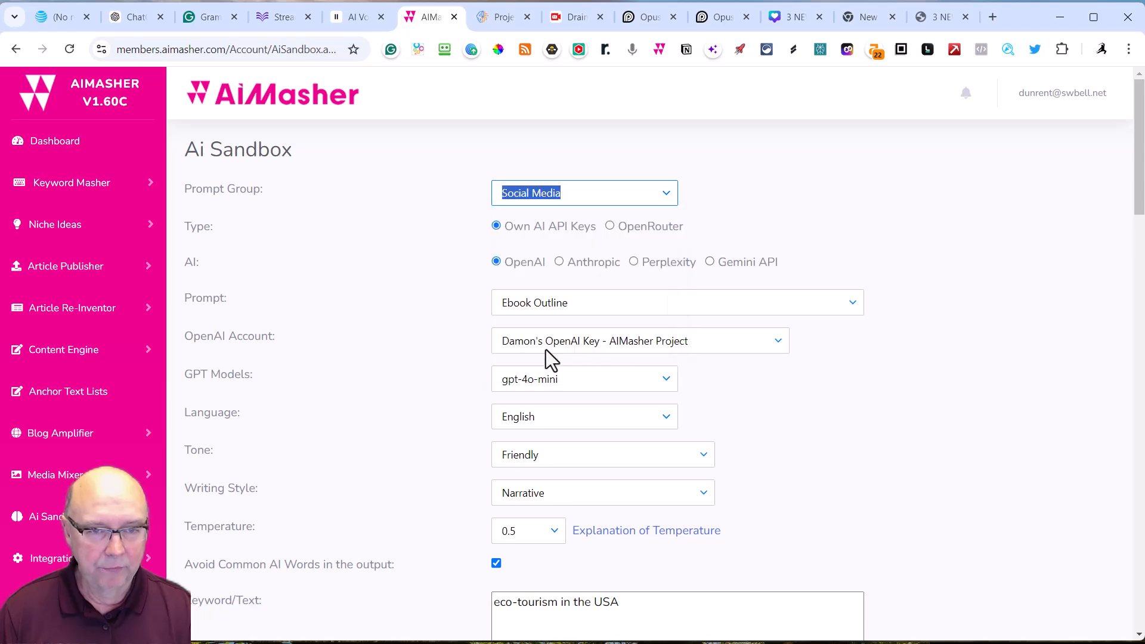
{"action": "left_click", "coordinate": [612, 302]}
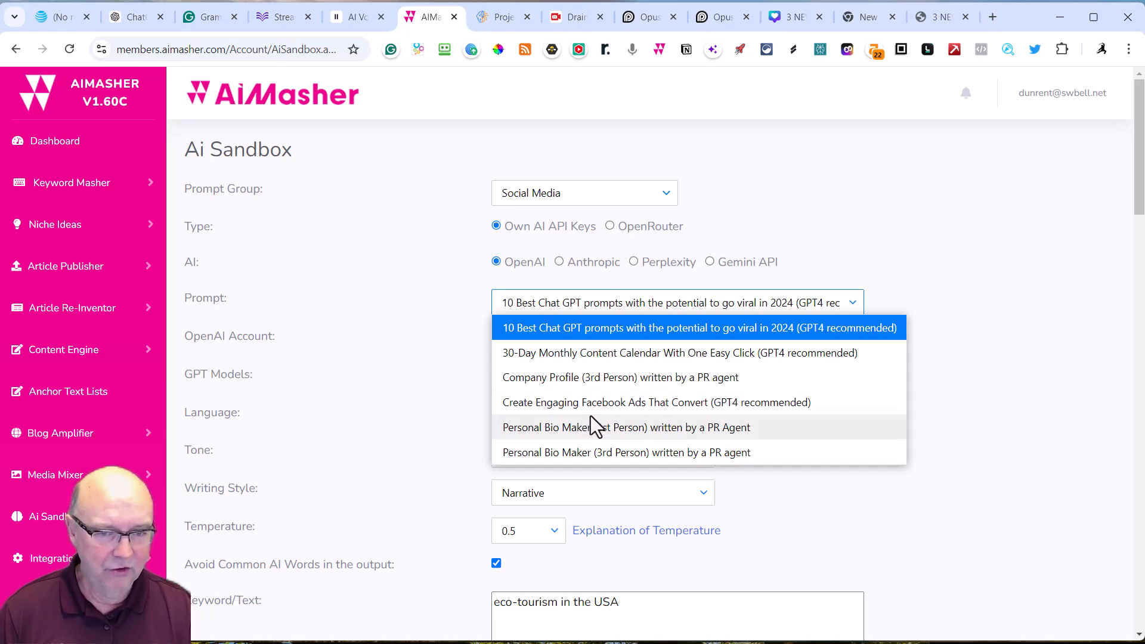
Step: Set the prompt group to Boost Your Learning and run Overcome writer's block with fresh ideas for Outdoor Christmas Decorating Ideas
{"action": "left_click", "coordinate": [657, 217]}
{"action": "left_click", "coordinate": [656, 197]}
{"action": "left_click", "coordinate": [581, 225]}
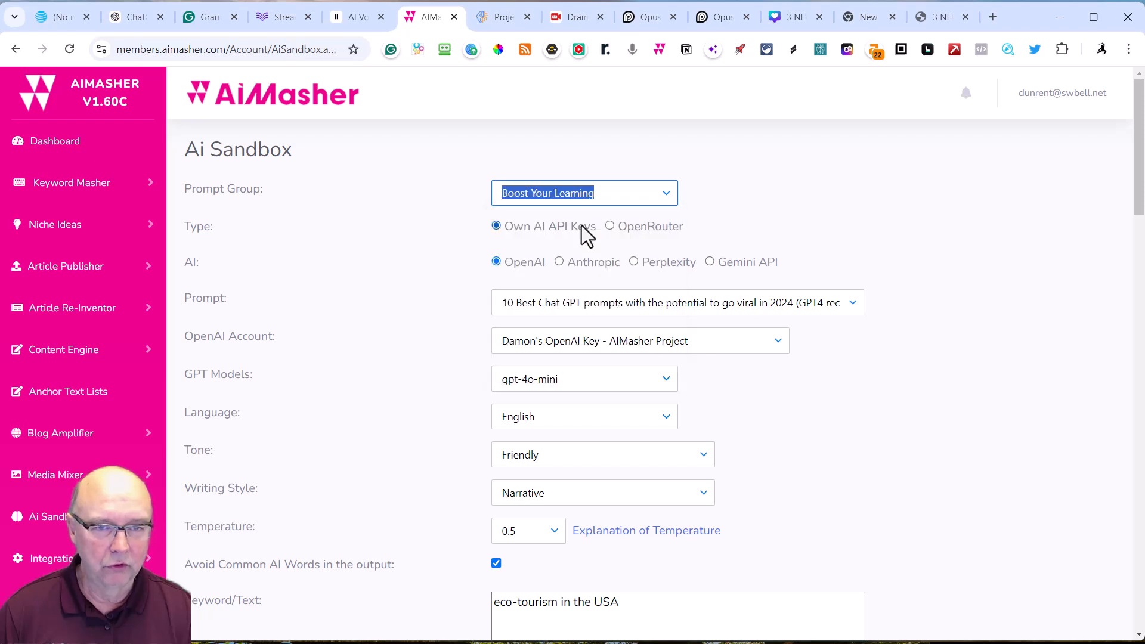
{"action": "left_click", "coordinate": [619, 303]}
{"action": "scroll", "coordinate": [649, 370], "scroll_direction": "down", "scroll_amount": 1}
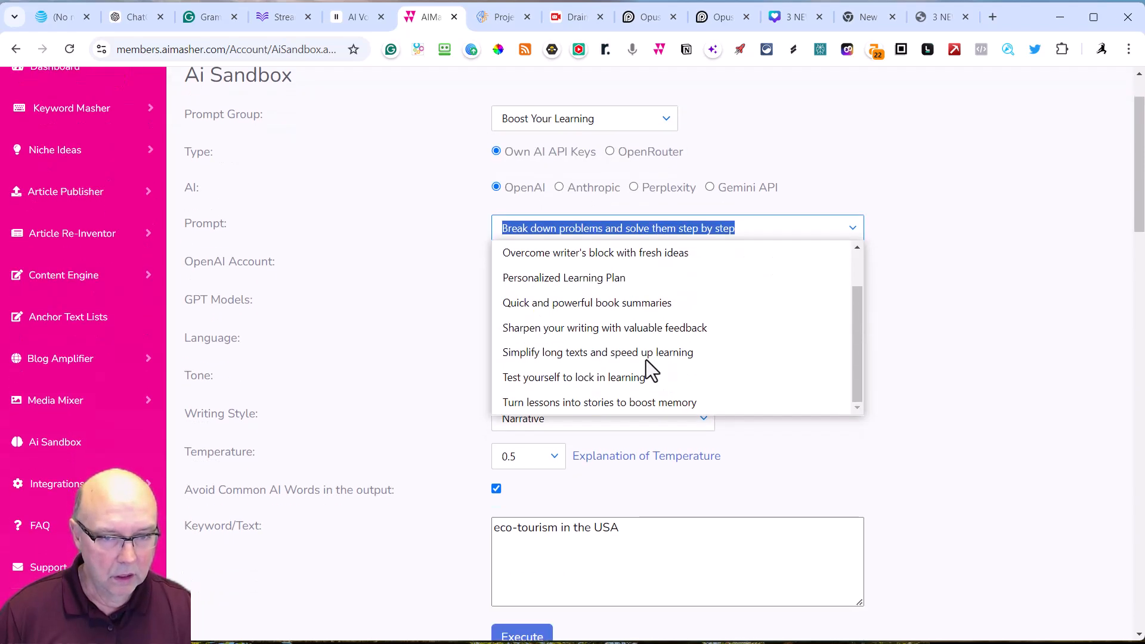
{"action": "left_click", "coordinate": [595, 253]}
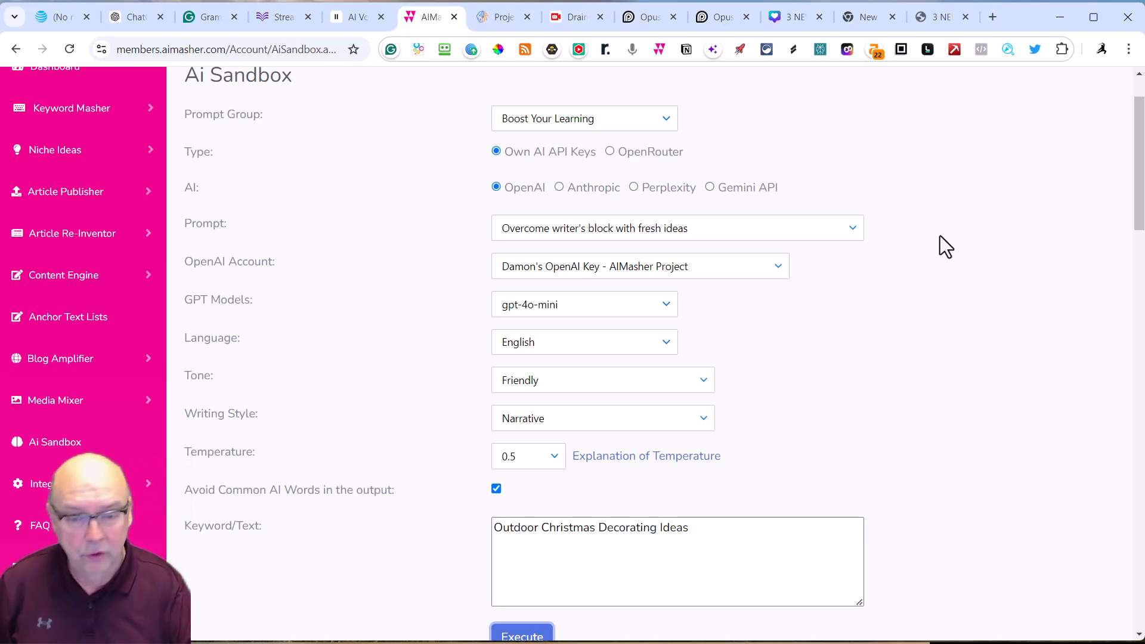
Step: Review the generated angles and headline options for outdoor Christmas decorating
{"action": "scroll", "coordinate": [567, 409], "scroll_direction": "down", "scroll_amount": 9}
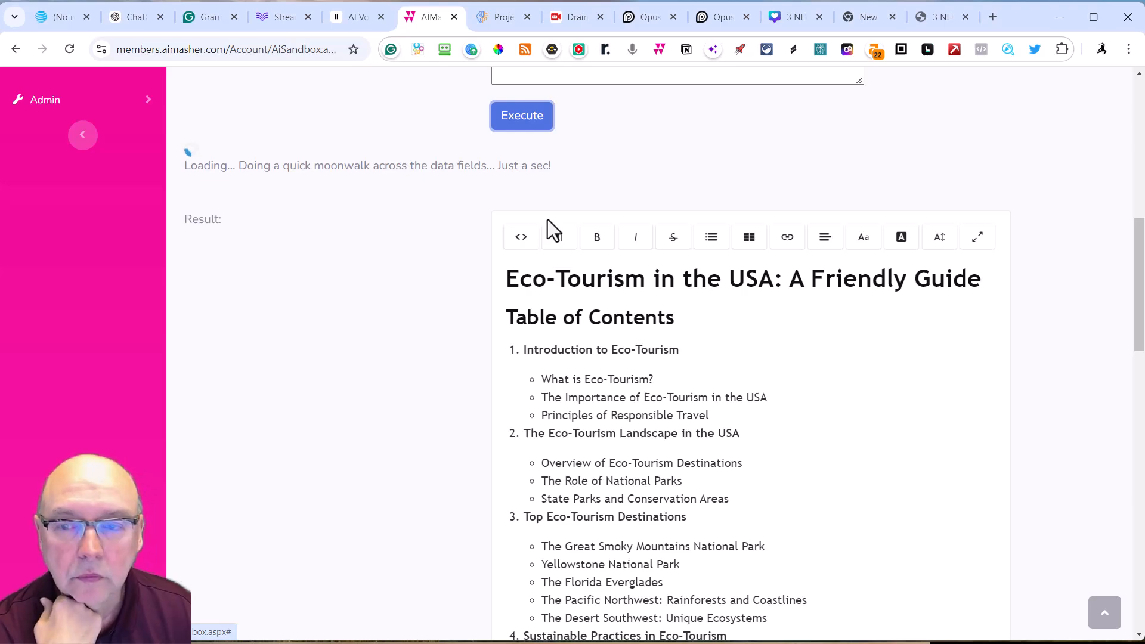
{"action": "scroll", "coordinate": [596, 227], "scroll_direction": "down", "scroll_amount": 15}
{"action": "left_click", "coordinate": [290, 239]}
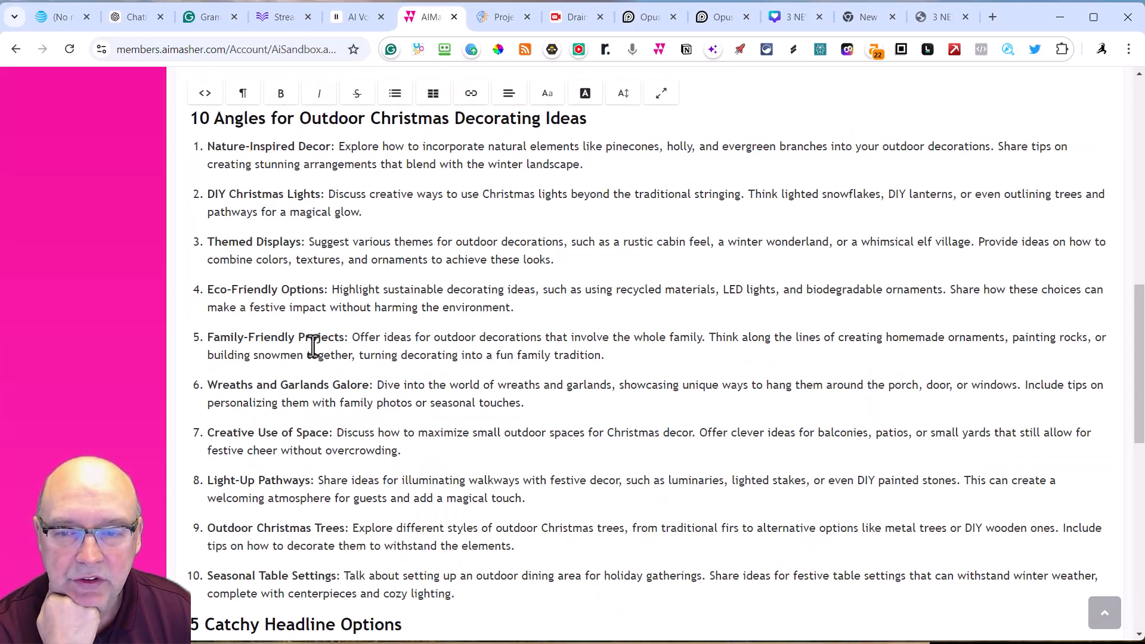
{"action": "scroll", "coordinate": [340, 430], "scroll_direction": "down", "scroll_amount": 3}
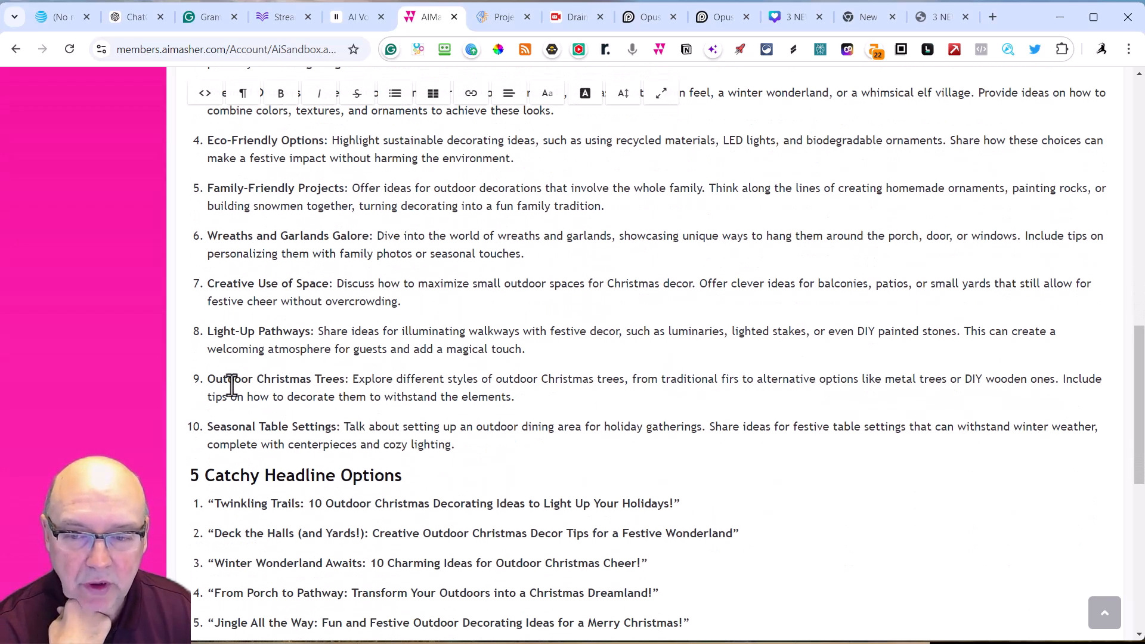
{"action": "scroll", "coordinate": [373, 401], "scroll_direction": "down", "scroll_amount": 1}
{"action": "scroll", "coordinate": [443, 352], "scroll_direction": "down", "scroll_amount": 2}
Step: Change the prompt to Turn lessons into stories to boost memory and run it for Outdoor Christmas Decorating Ideas
{"action": "scroll", "coordinate": [441, 342], "scroll_direction": "up", "scroll_amount": 5}
{"action": "scroll", "coordinate": [442, 342], "scroll_direction": "up", "scroll_amount": 9}
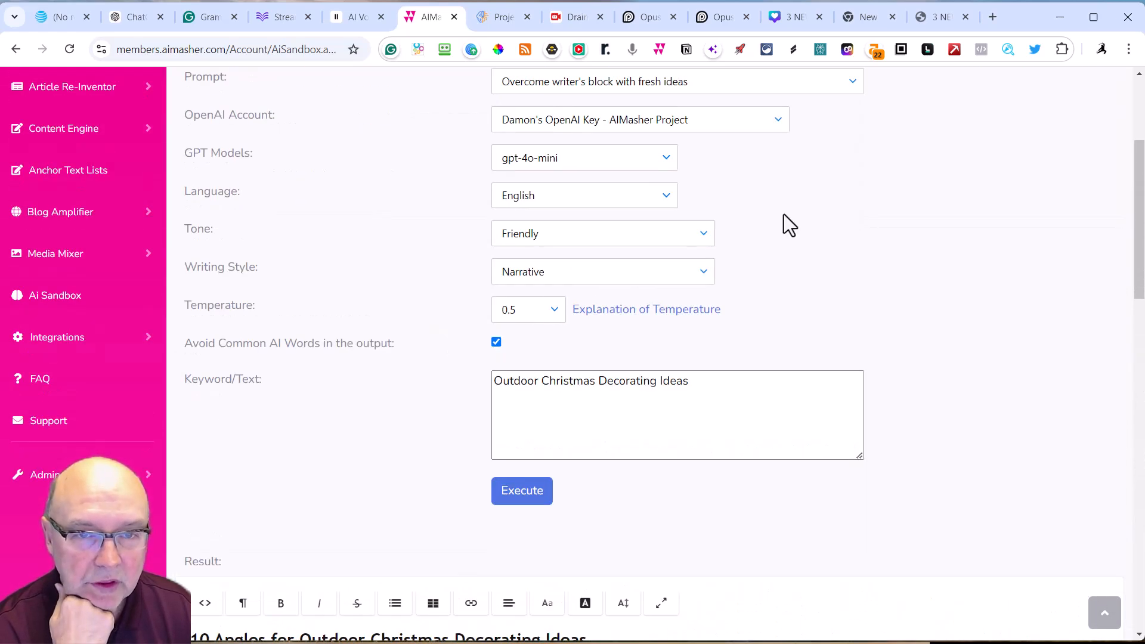
{"action": "scroll", "coordinate": [785, 215], "scroll_direction": "up", "scroll_amount": 4}
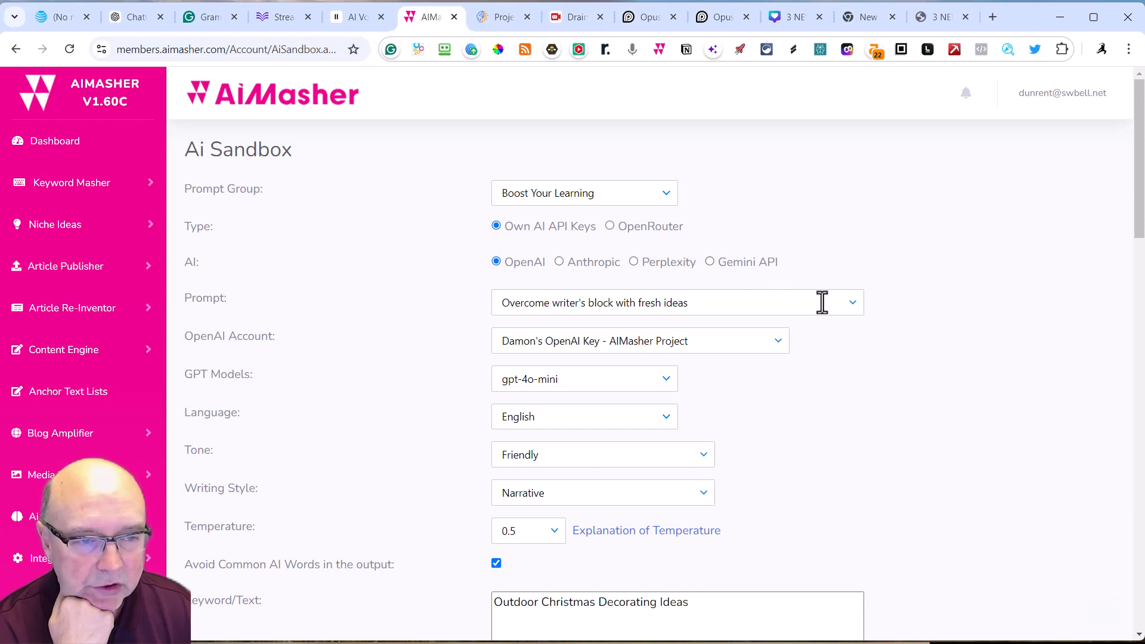
{"action": "left_click", "coordinate": [853, 303]}
{"action": "scroll", "coordinate": [823, 302], "scroll_direction": "down", "scroll_amount": 4}
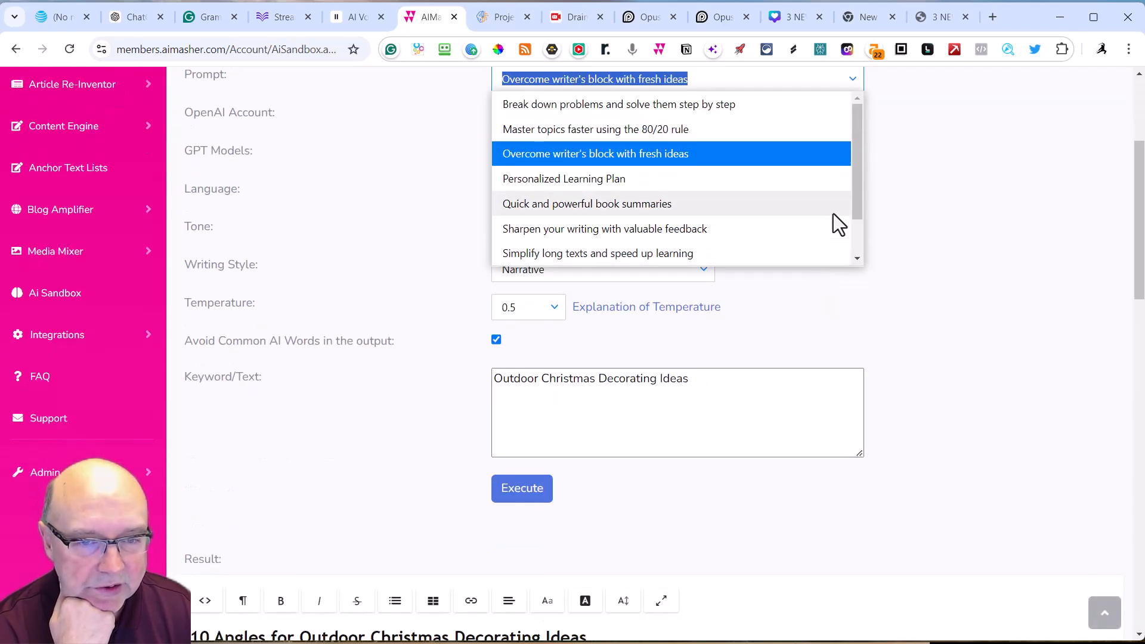
{"action": "left_click_drag", "start_coordinate": [860, 213], "coordinate": [855, 245]}
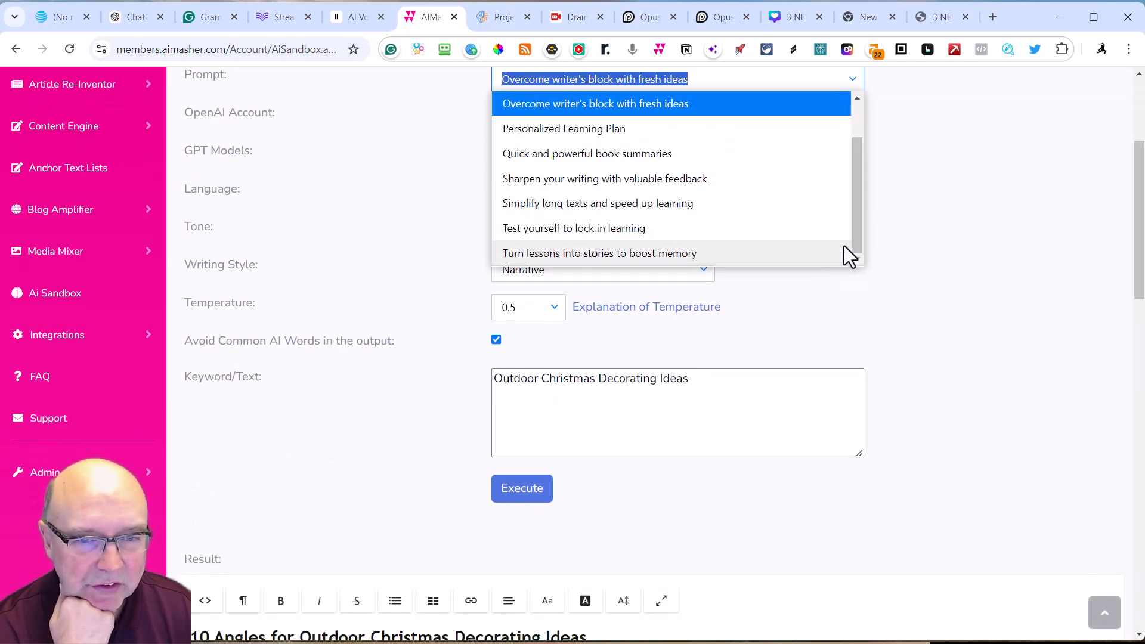
{"action": "left_click", "coordinate": [564, 254]}
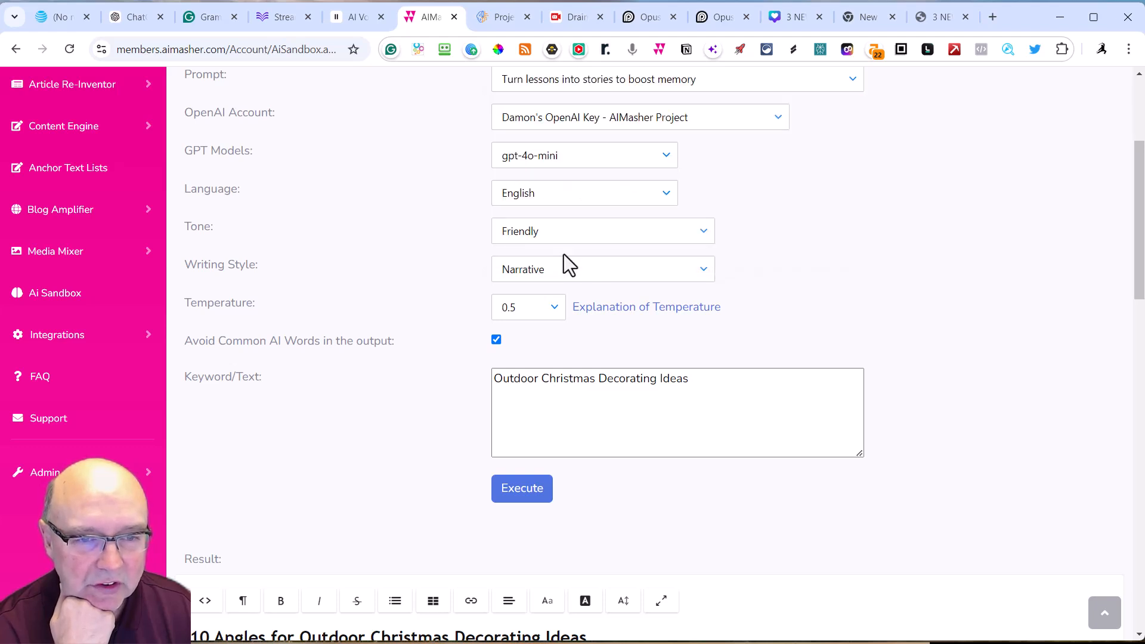
{"action": "left_click", "coordinate": [522, 500]}
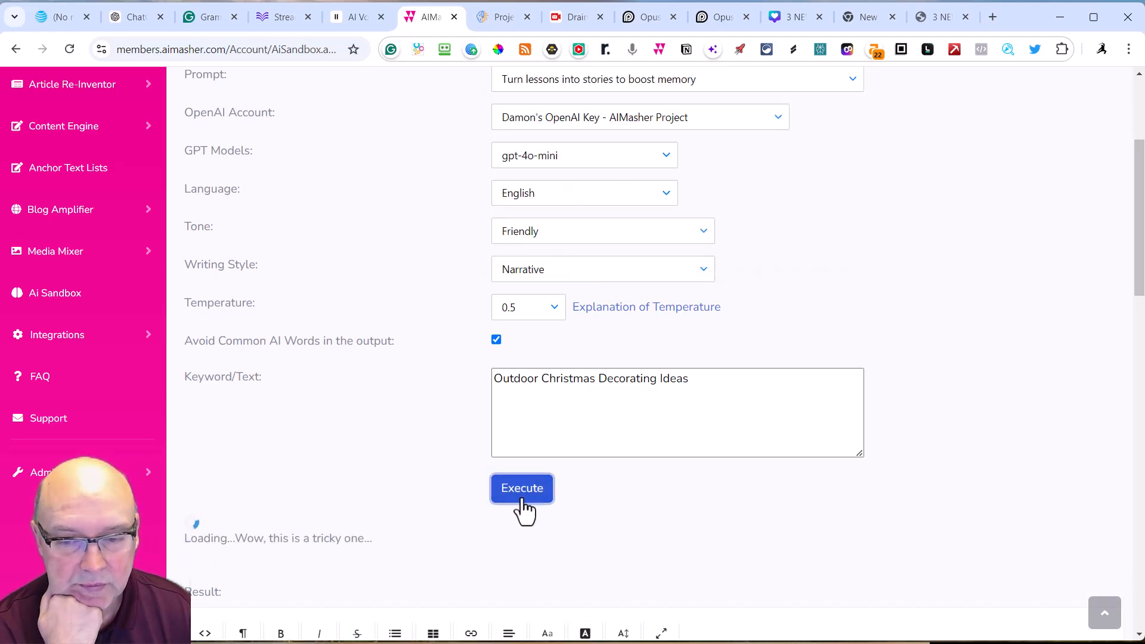
Step: Read through the generated Christmas story and copy its section The Snowman's Smile, including the heading
{"action": "scroll", "coordinate": [614, 484], "scroll_direction": "down", "scroll_amount": 9}
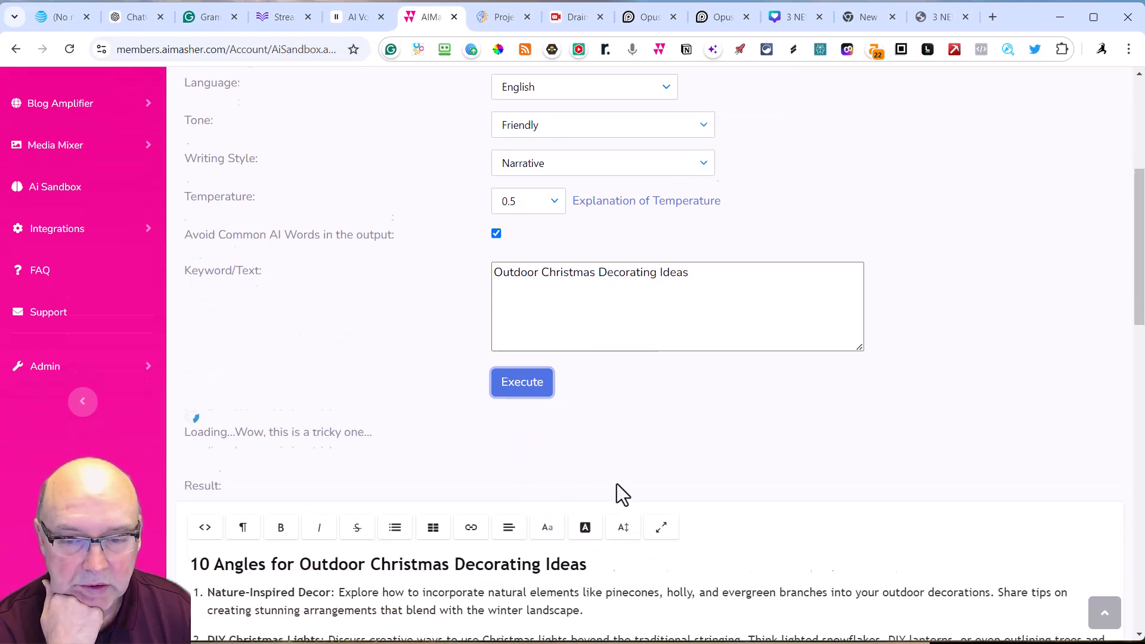
{"action": "scroll", "coordinate": [578, 331], "scroll_direction": "up", "scroll_amount": 1}
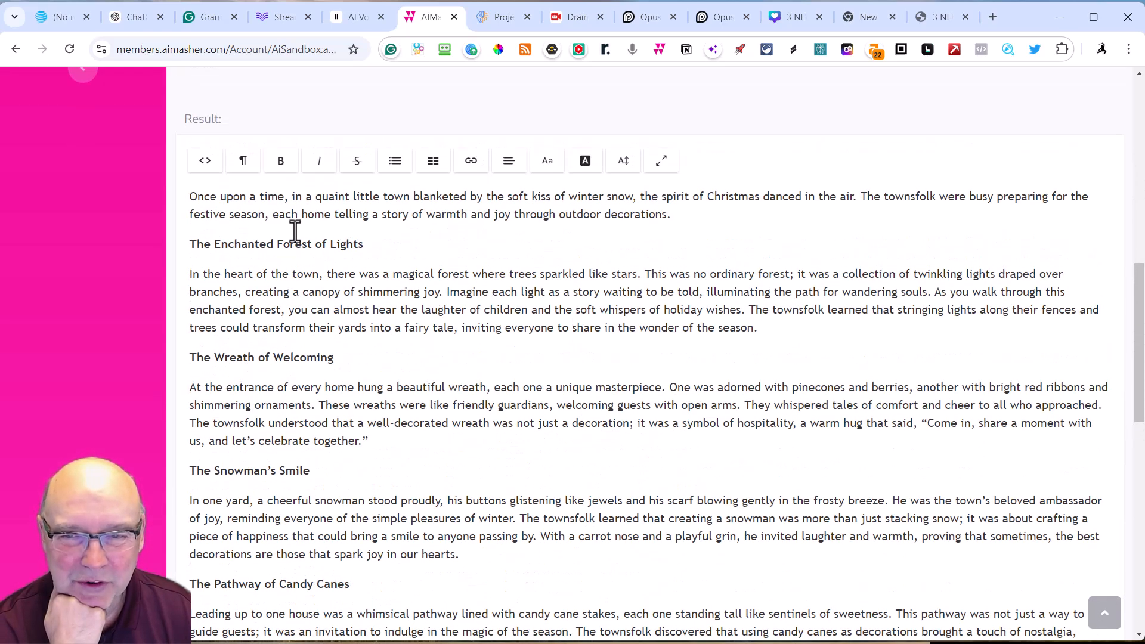
{"action": "scroll", "coordinate": [406, 375], "scroll_direction": "down", "scroll_amount": 1}
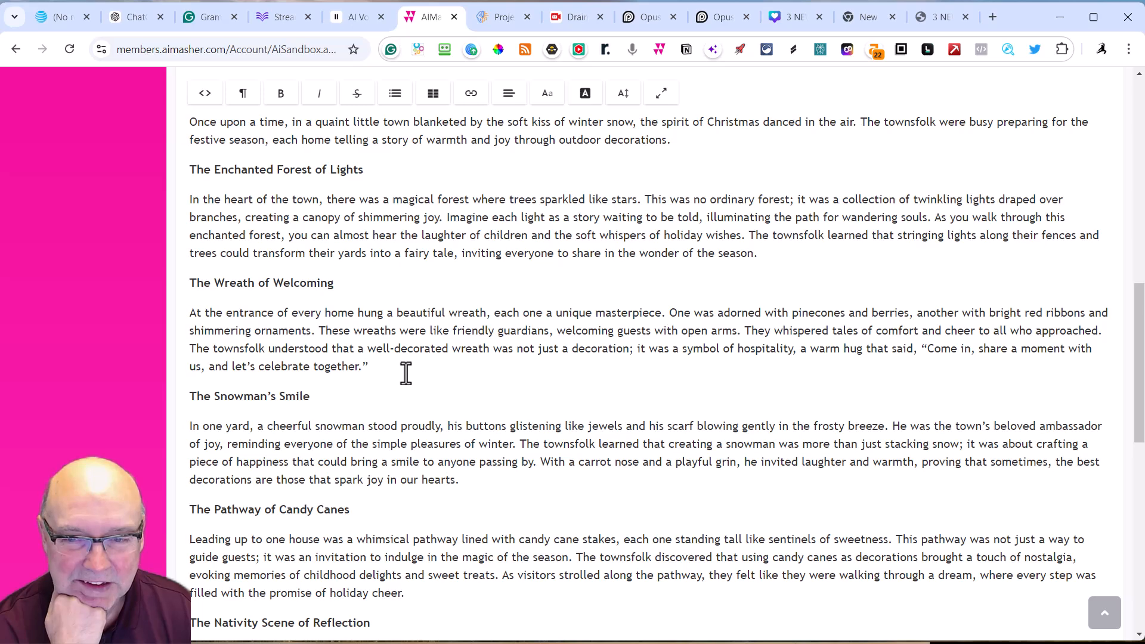
{"action": "scroll", "coordinate": [382, 329], "scroll_direction": "down", "scroll_amount": 1}
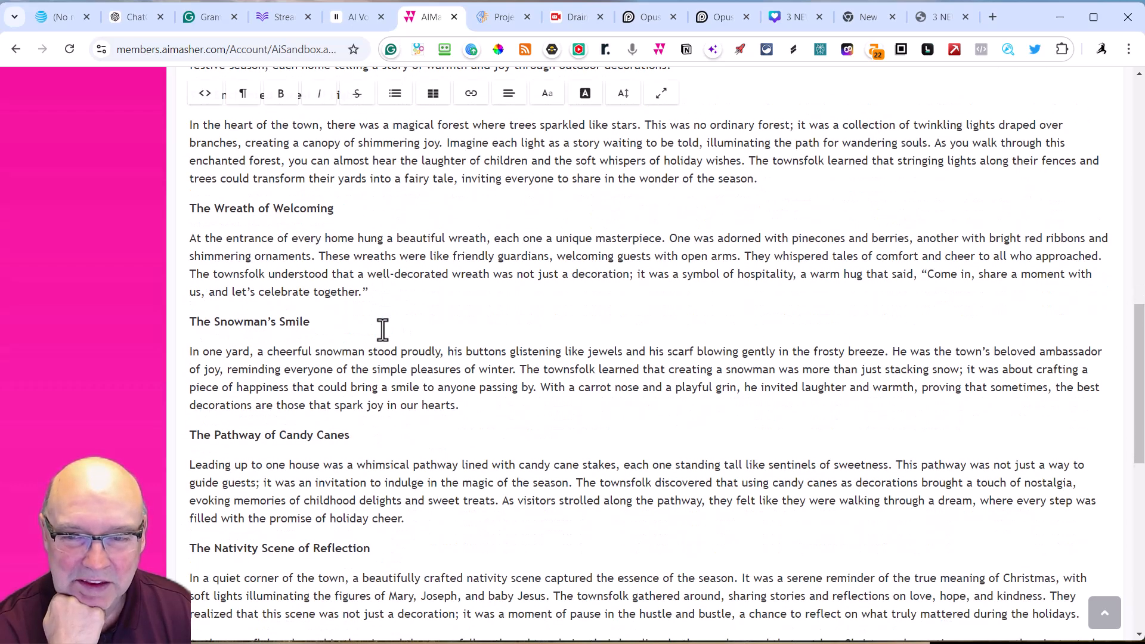
{"action": "scroll", "coordinate": [383, 329], "scroll_direction": "down", "scroll_amount": 1}
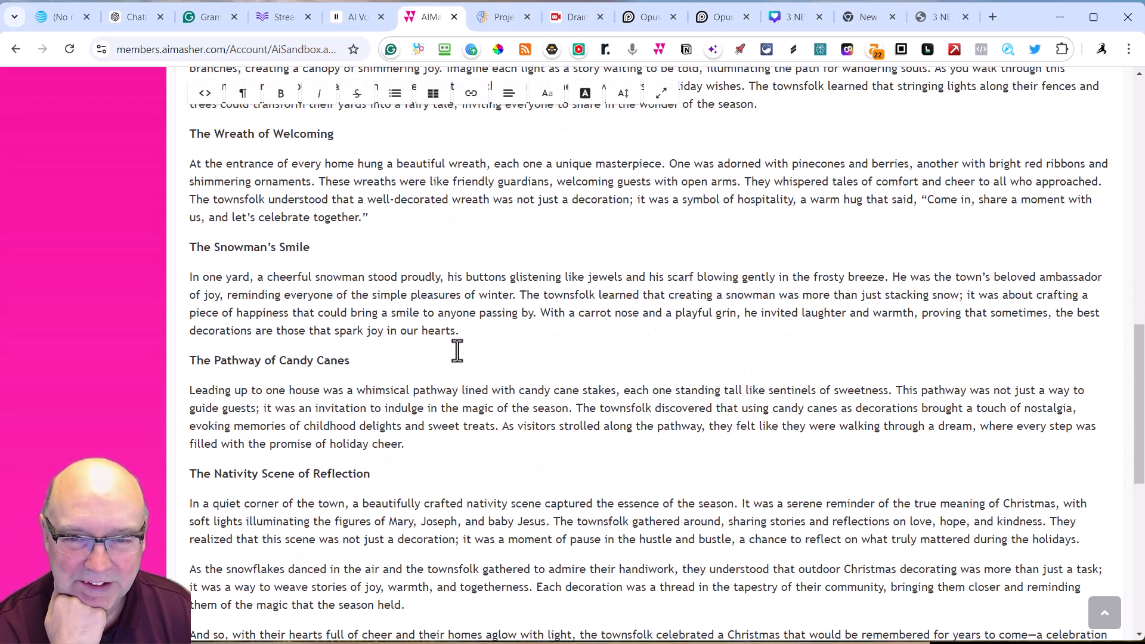
{"action": "left_click_drag", "start_coordinate": [475, 331], "coordinate": [188, 256]}
{"action": "key", "text": "ctrl+c"}
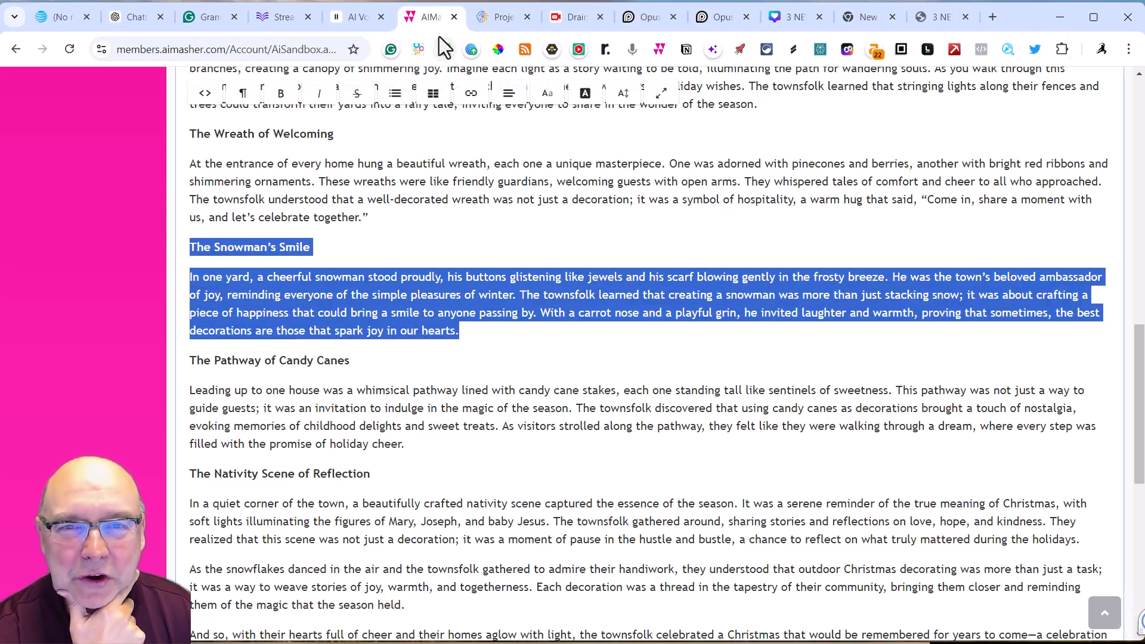
Step: Switch to VideoGen, leave the open Drain Rescue Team project and start a new video from the TikTok / Reel template
{"action": "left_click", "coordinate": [582, 20]}
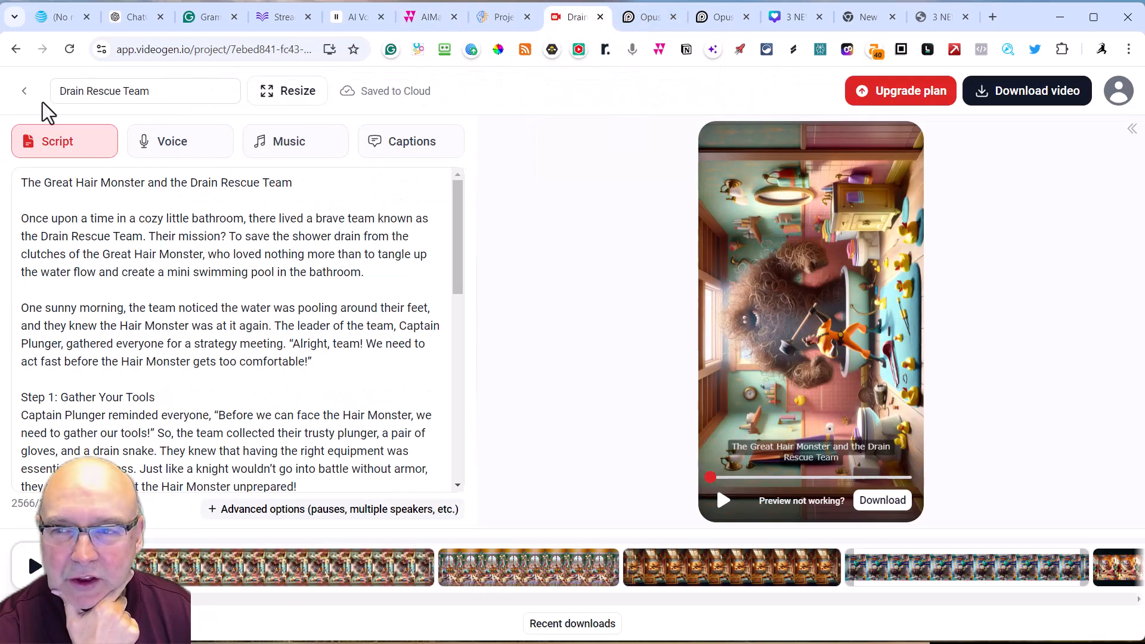
{"action": "left_click", "coordinate": [23, 94]}
{"action": "left_click", "coordinate": [298, 158]}
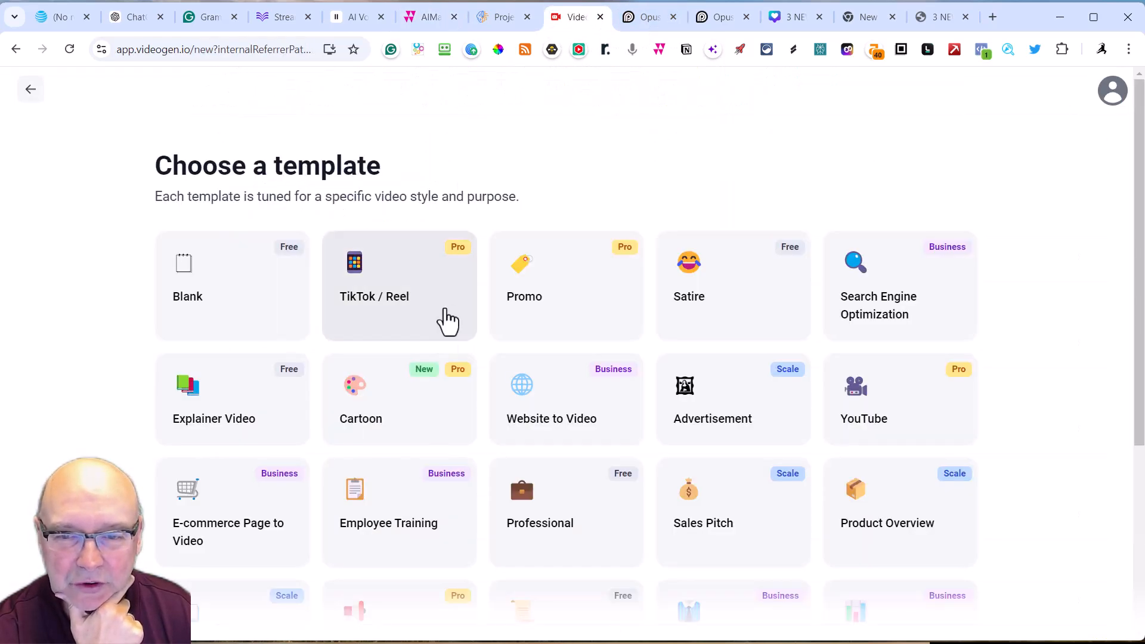
{"action": "left_click", "coordinate": [374, 289]}
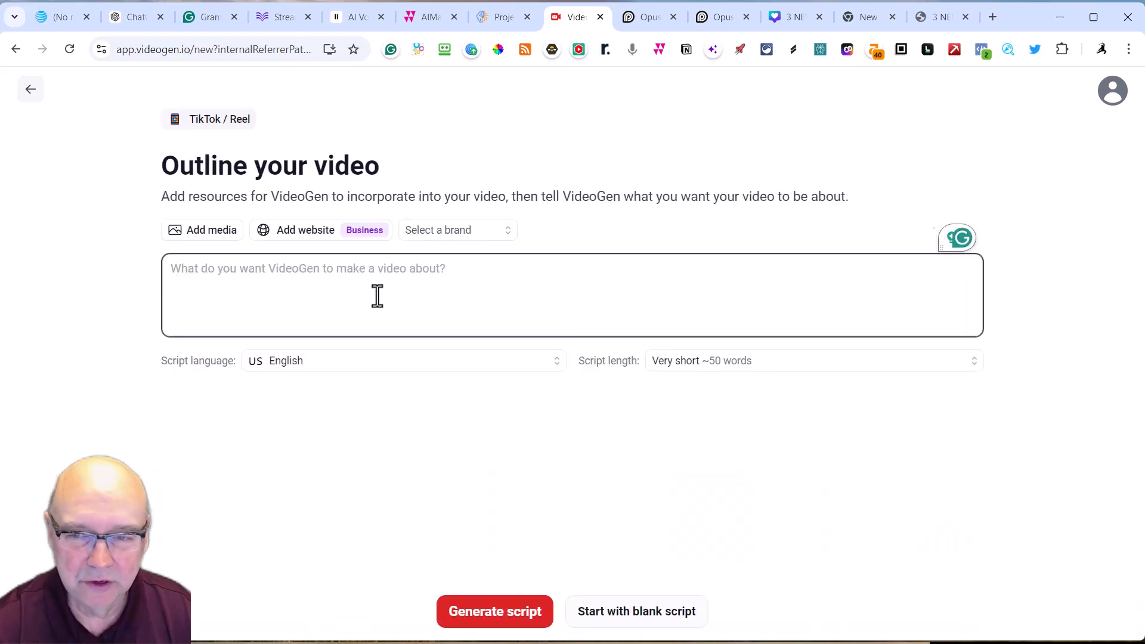
Step: Paste The Snowman's Smile section as the video outline, set the script length to Short ~150 words and generate the script
{"action": "key", "text": "ctrl+v"}
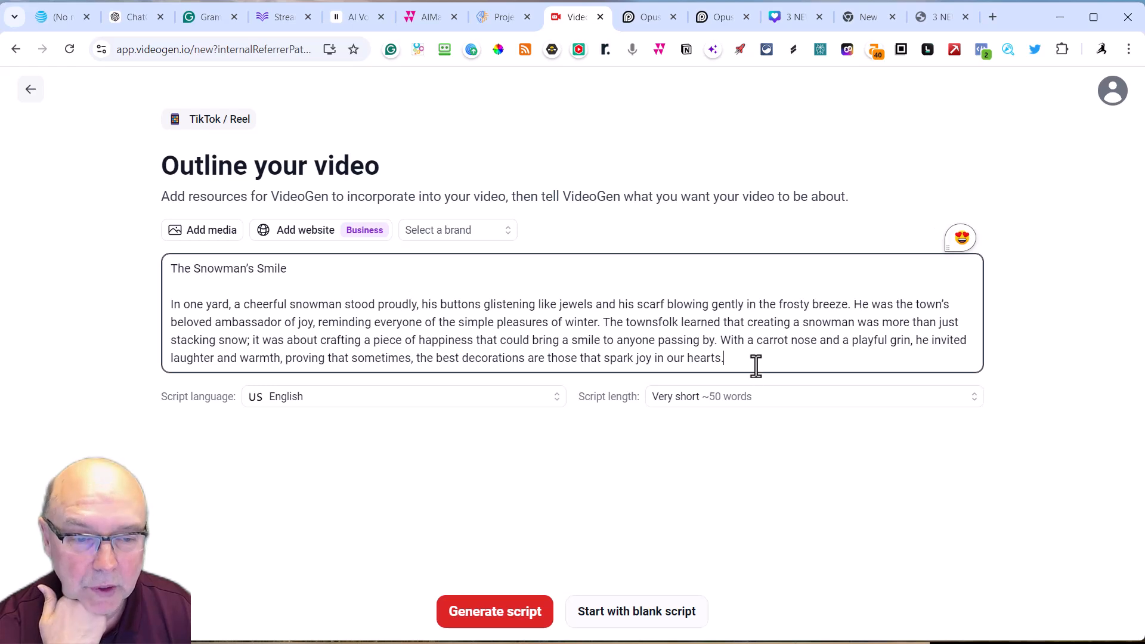
{"action": "left_click", "coordinate": [736, 399]}
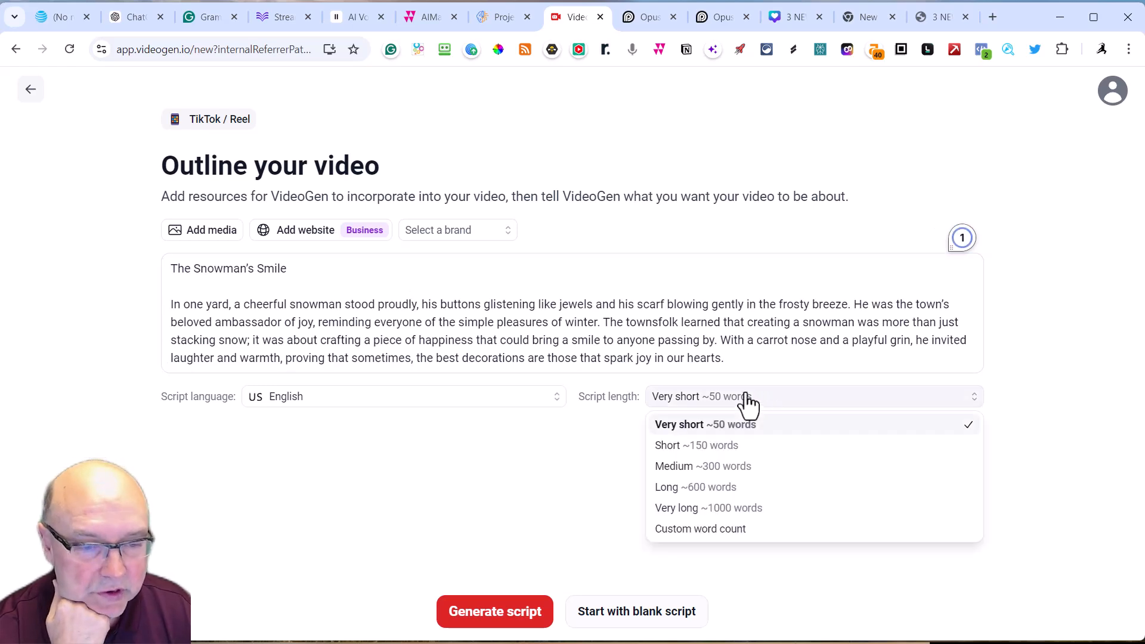
{"action": "left_click", "coordinate": [720, 448]}
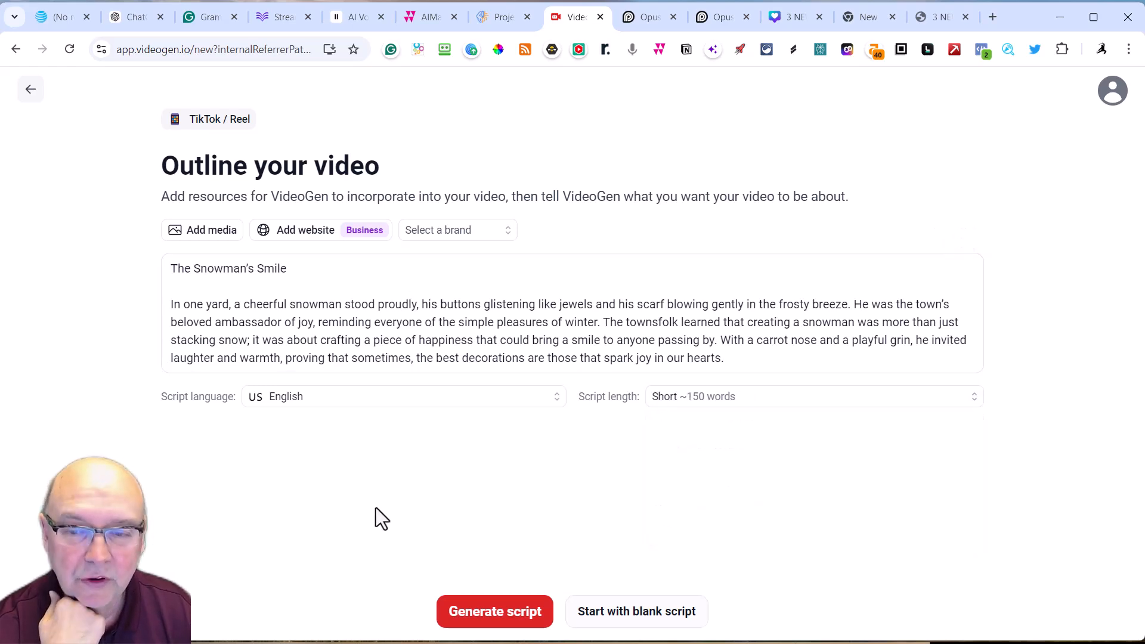
{"action": "left_click", "coordinate": [509, 621]}
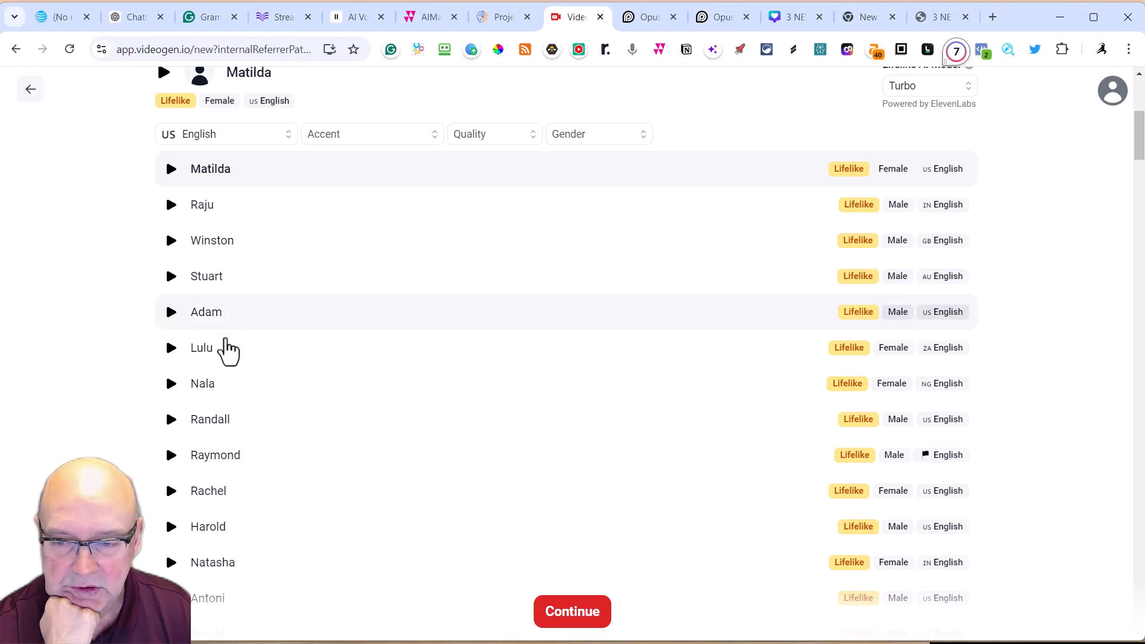
Step: Preview the Rachel voice, then choose Mackenzie as the video's lifelike narrator
{"action": "left_click", "coordinate": [172, 495]}
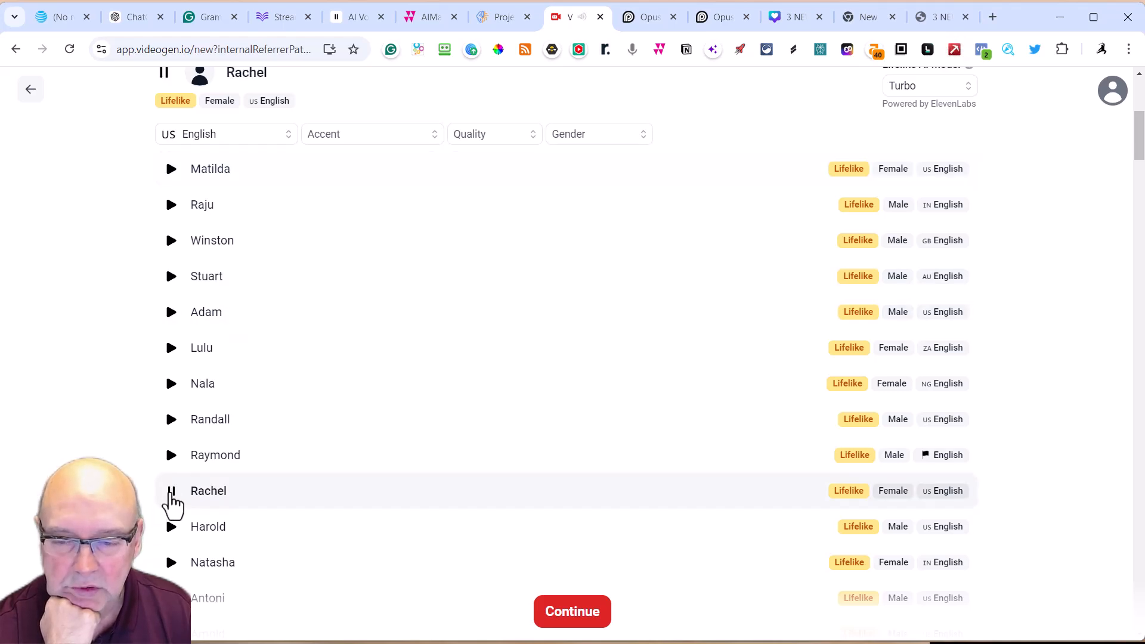
{"action": "left_click", "coordinate": [170, 495]}
{"action": "scroll", "coordinate": [195, 485], "scroll_direction": "down", "scroll_amount": 10}
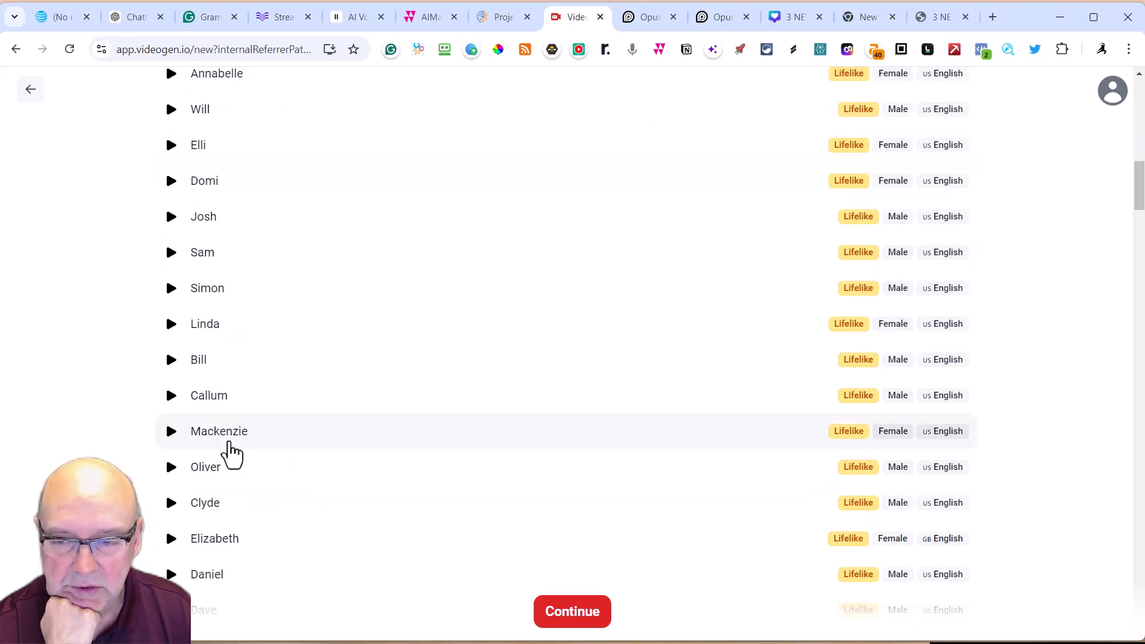
{"action": "left_click", "coordinate": [172, 434]}
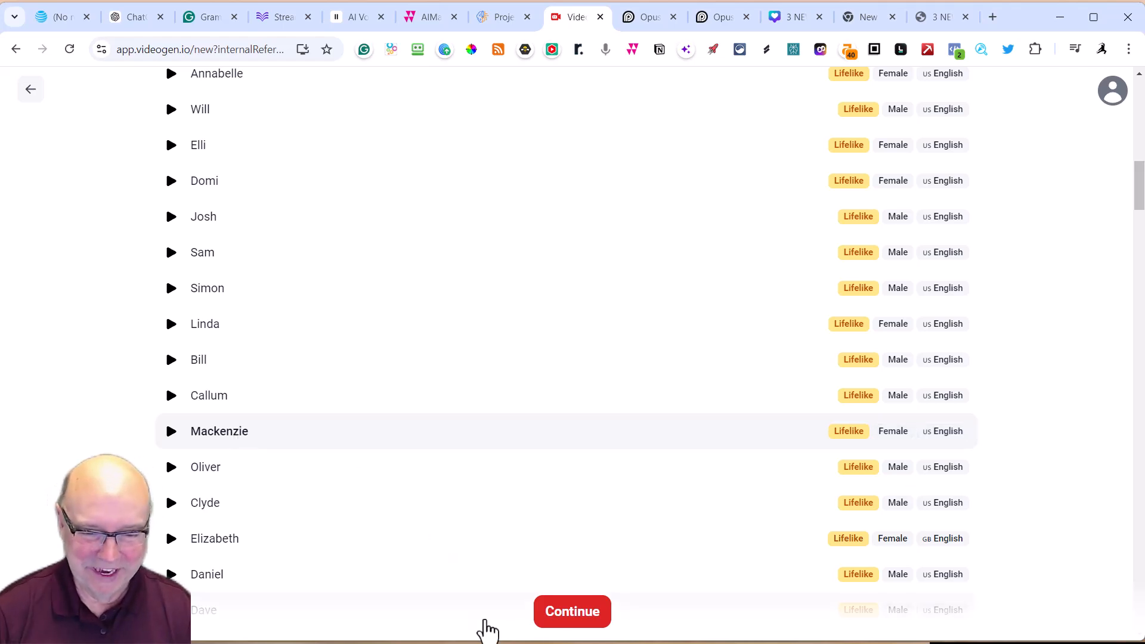
{"action": "scroll", "coordinate": [588, 588], "scroll_direction": "down", "scroll_amount": 3}
Step: Proceed to the media settings, enable cartoon-style images for each scene of the script and generate the video
{"action": "left_click", "coordinate": [585, 631]}
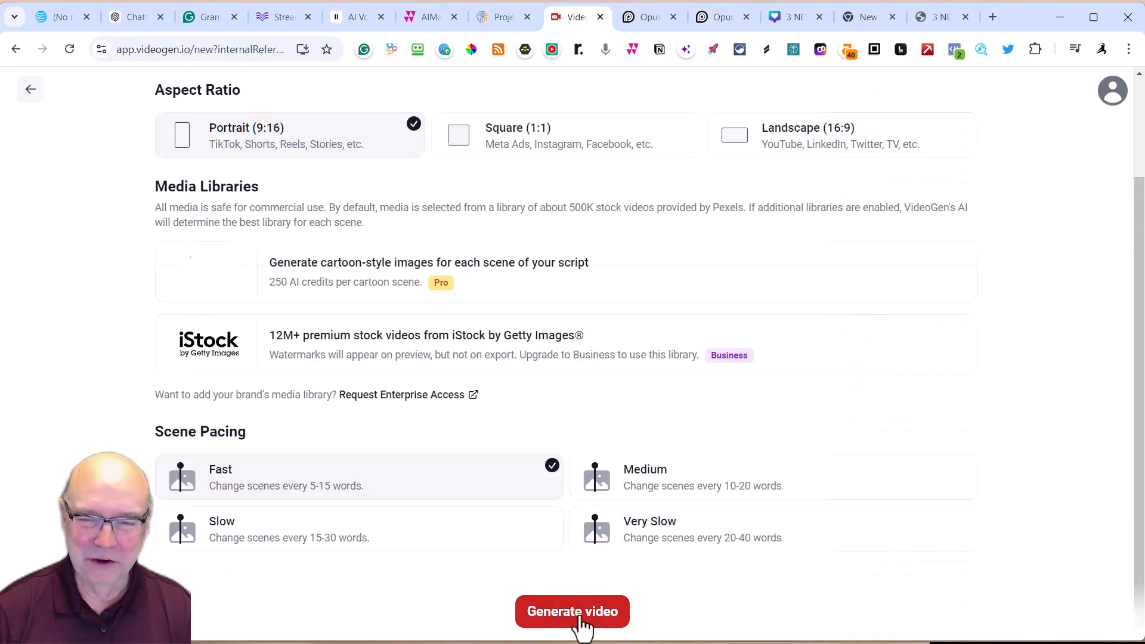
{"action": "left_click", "coordinate": [355, 276]}
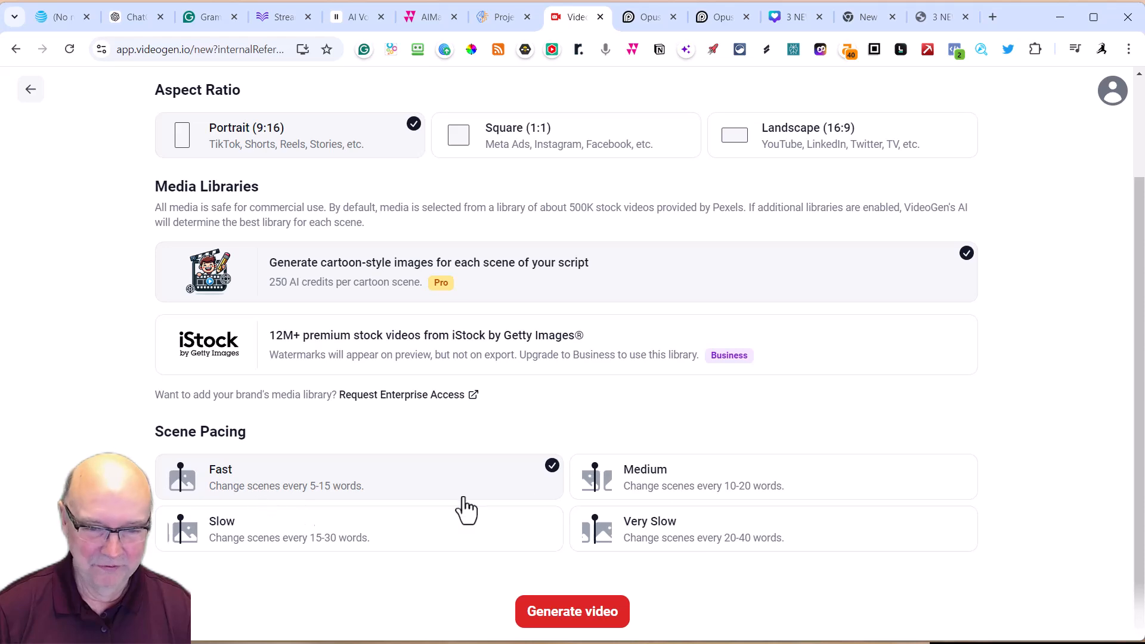
{"action": "left_click", "coordinate": [601, 624]}
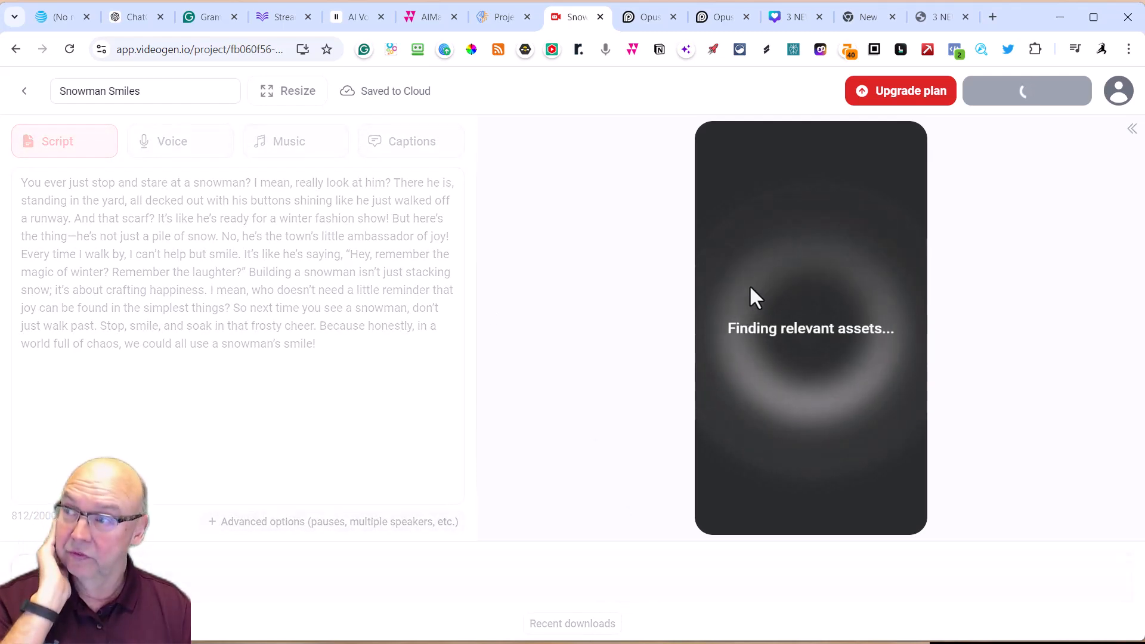
Step: Switch to AiMasher and look back over the generated Christmas story and the settings used for it
{"action": "left_click", "coordinate": [430, 16]}
{"action": "scroll", "coordinate": [386, 322], "scroll_direction": "down", "scroll_amount": 3}
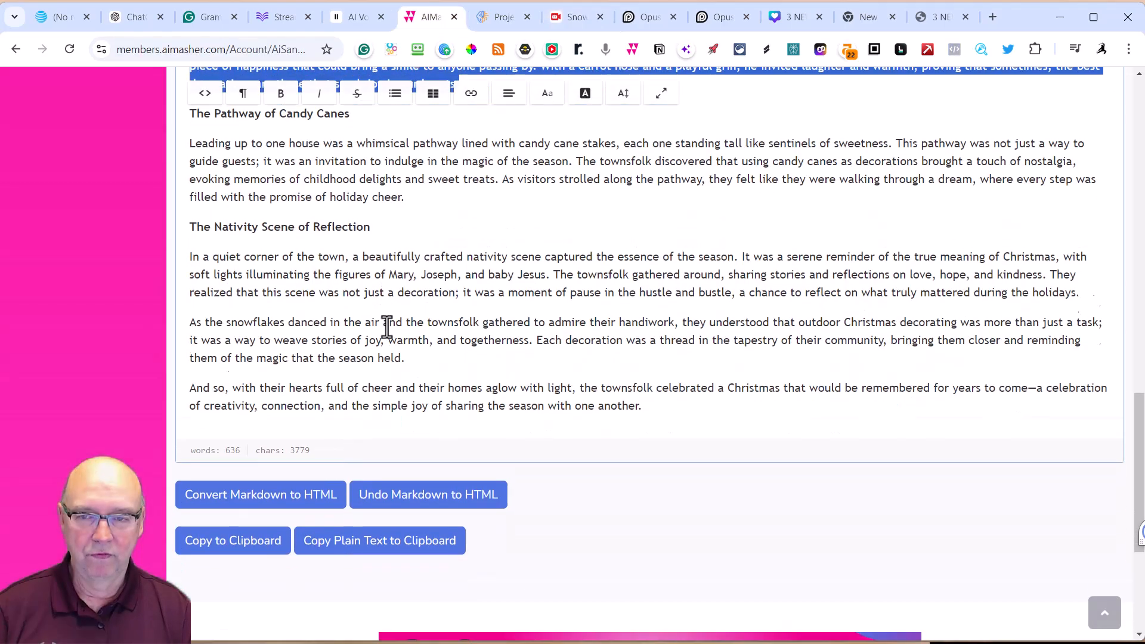
{"action": "scroll", "coordinate": [442, 256], "scroll_direction": "up", "scroll_amount": 3}
{"action": "scroll", "coordinate": [442, 246], "scroll_direction": "up", "scroll_amount": 12}
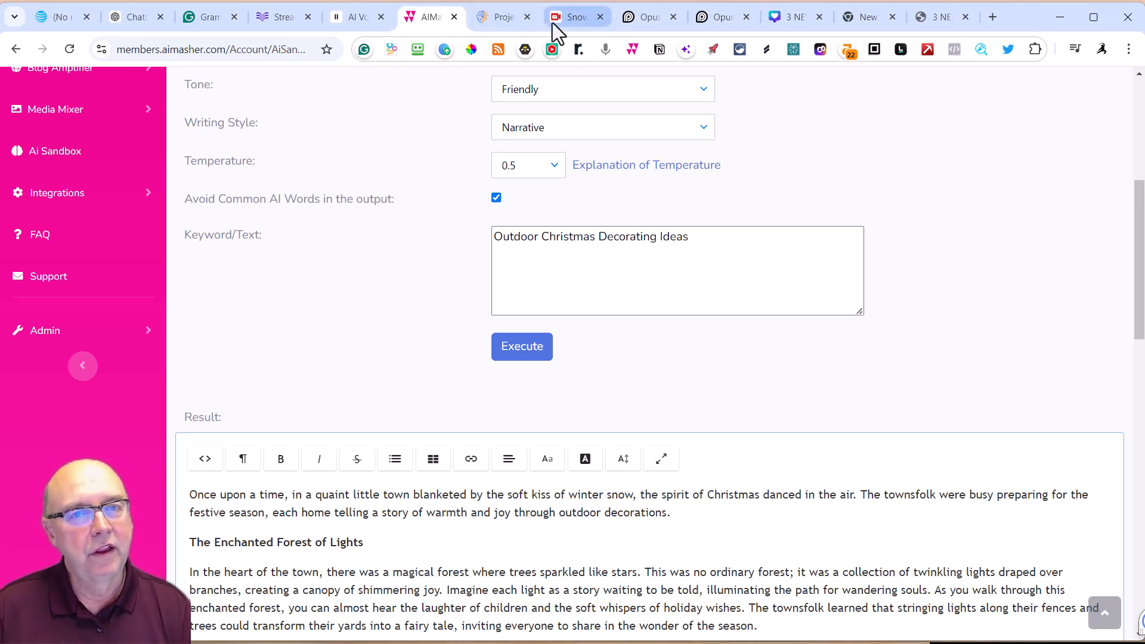
{"action": "mouse_move", "coordinate": [570, 16]}
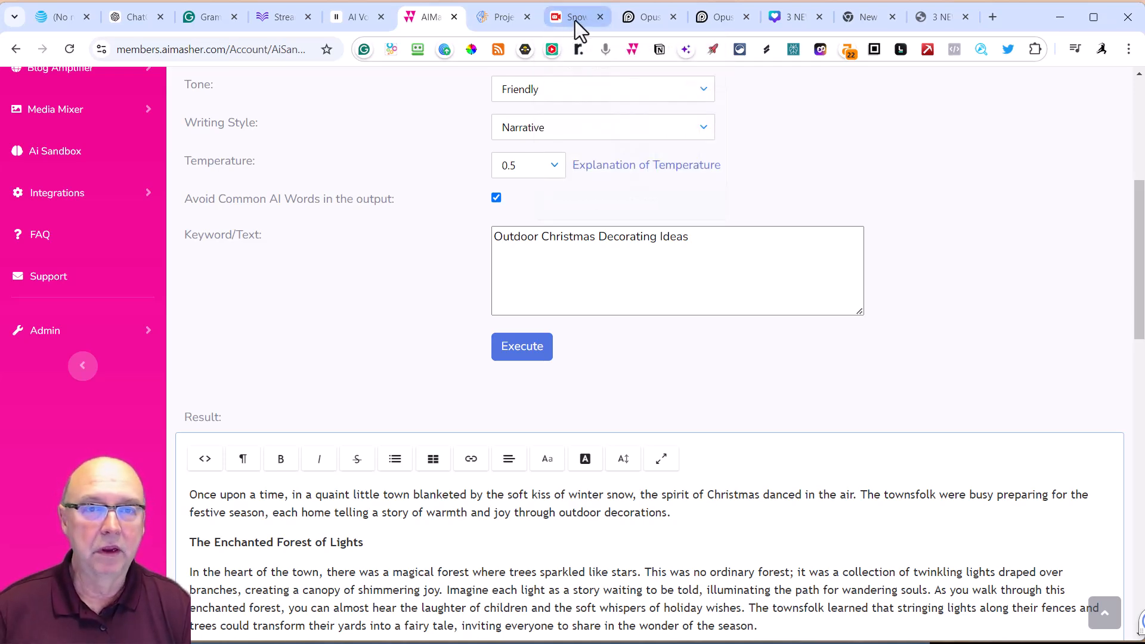
Step: Return to VideoGen, apply the bold yellow caption preset beside Bold & Classy and play the Snowman Smiles video
{"action": "left_click", "coordinate": [576, 19]}
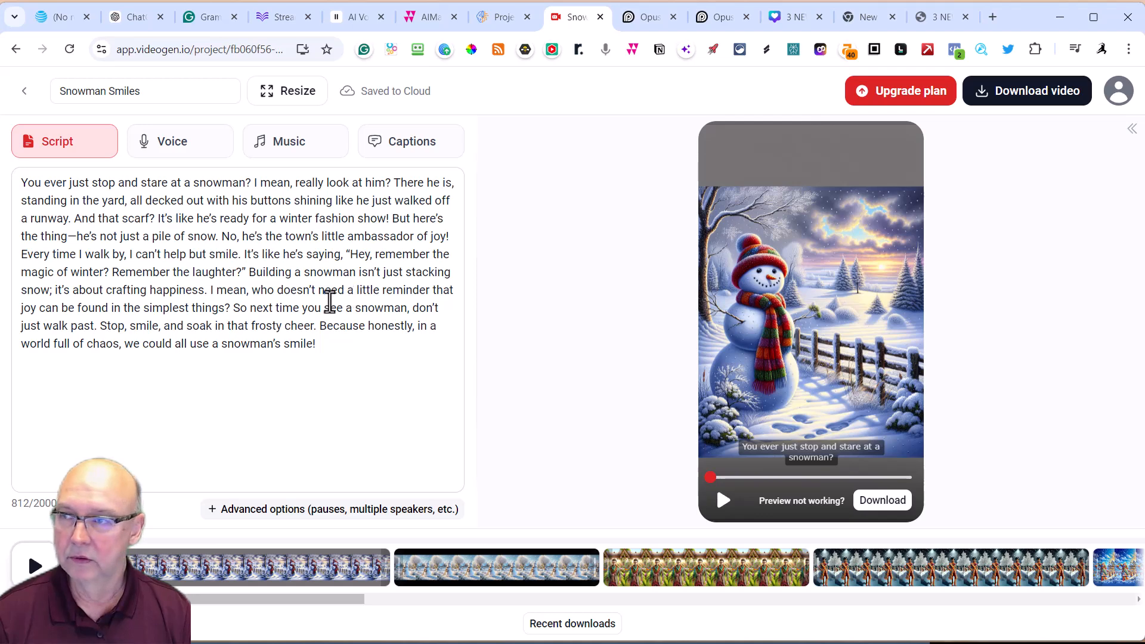
{"action": "left_click", "coordinate": [35, 566]}
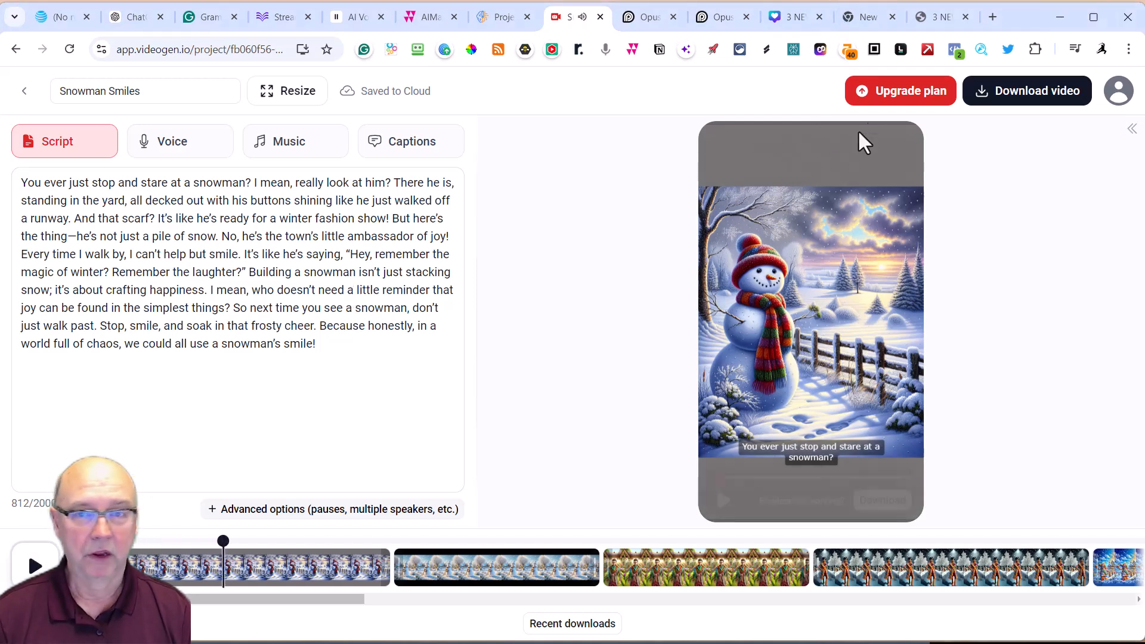
{"action": "left_click", "coordinate": [386, 143]}
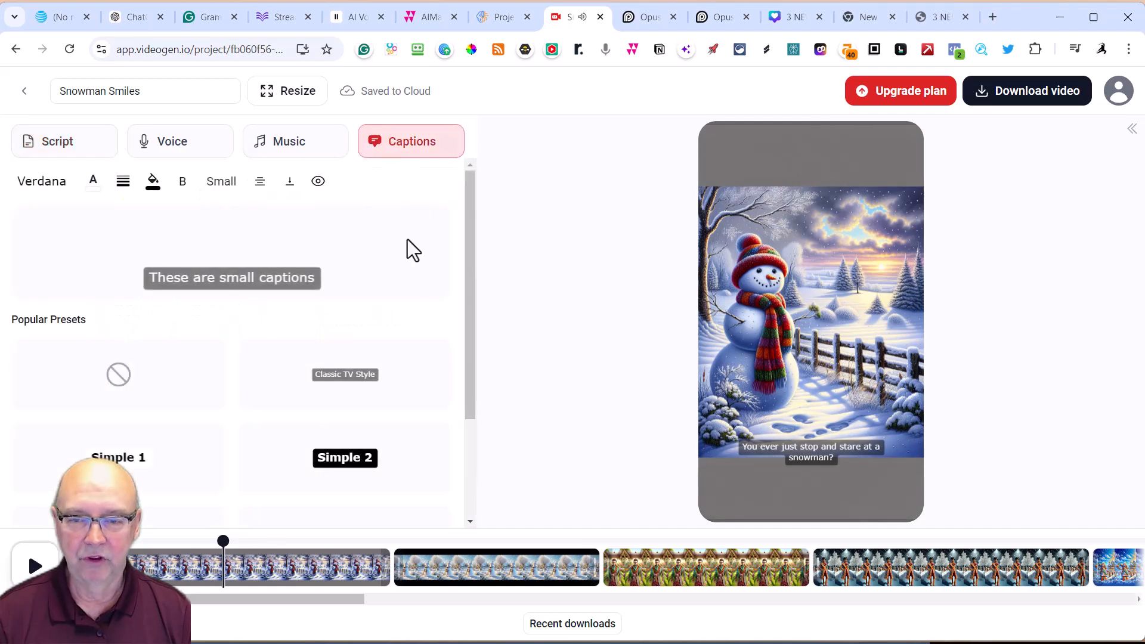
{"action": "scroll", "coordinate": [358, 322], "scroll_direction": "down", "scroll_amount": 2}
{"action": "left_click", "coordinate": [152, 488]}
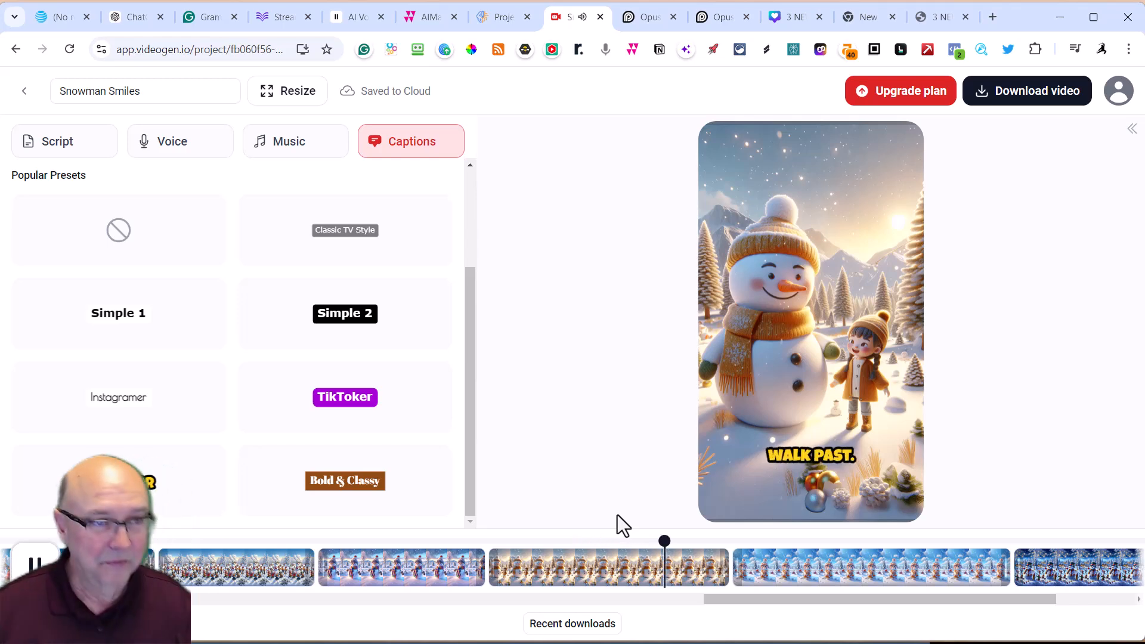
{"action": "mouse_move", "coordinate": [736, 439]}
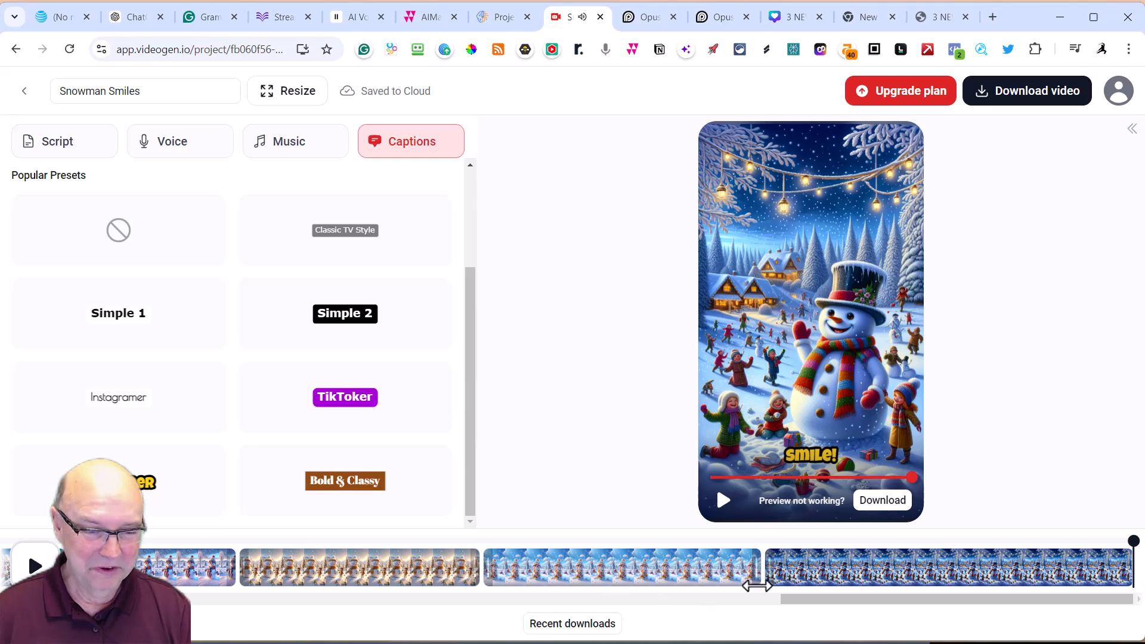
Step: Go back to the start of the timeline and inspect the images of scenes 2 and 3
{"action": "left_click_drag", "start_coordinate": [803, 605], "coordinate": [188, 616]}
{"action": "left_click", "coordinate": [397, 579]}
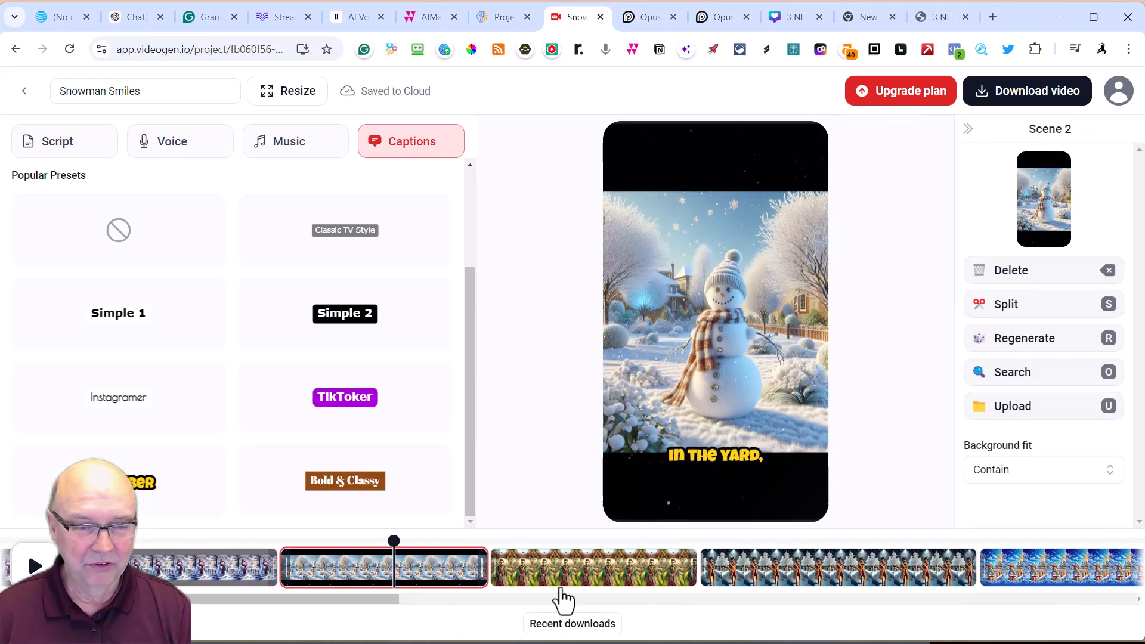
{"action": "left_click", "coordinate": [645, 570]}
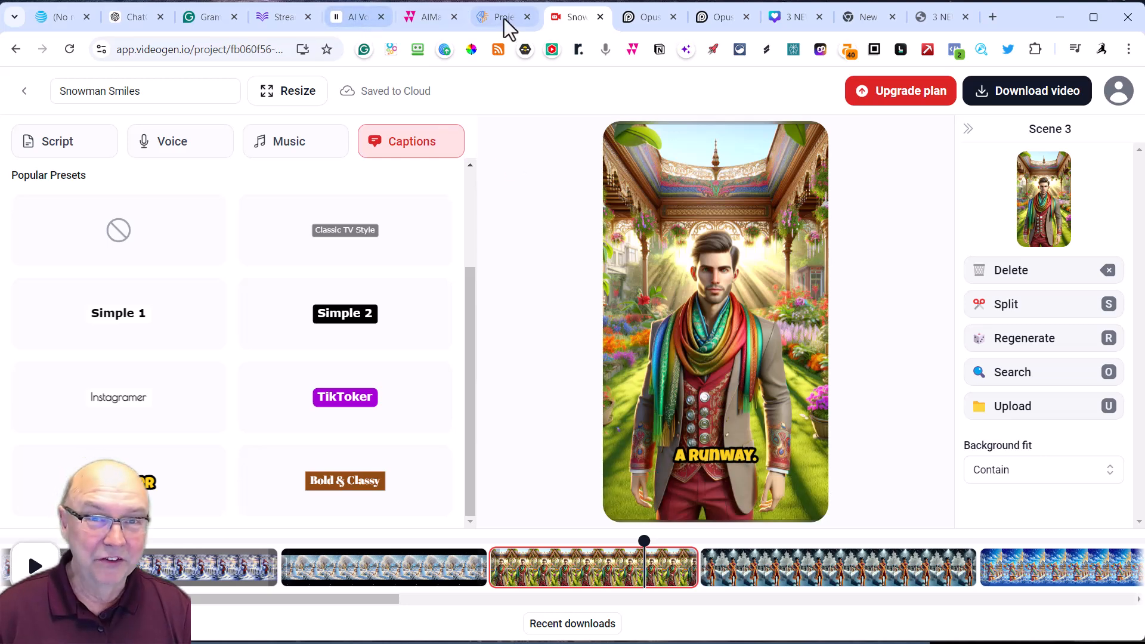
Step: Switch to AiMasher, review the prompt settings and Christmas story, and reload the Ai Sandbox as a blank form
{"action": "left_click", "coordinate": [427, 18]}
{"action": "scroll", "coordinate": [519, 226], "scroll_direction": "up", "scroll_amount": 6}
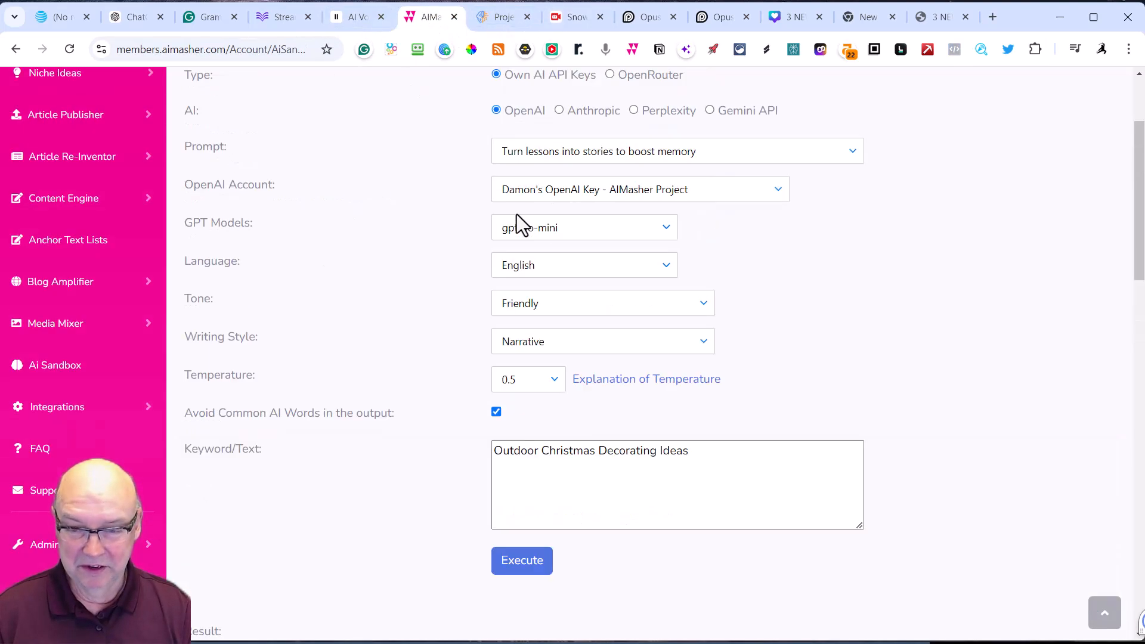
{"action": "scroll", "coordinate": [514, 169], "scroll_direction": "down", "scroll_amount": 10}
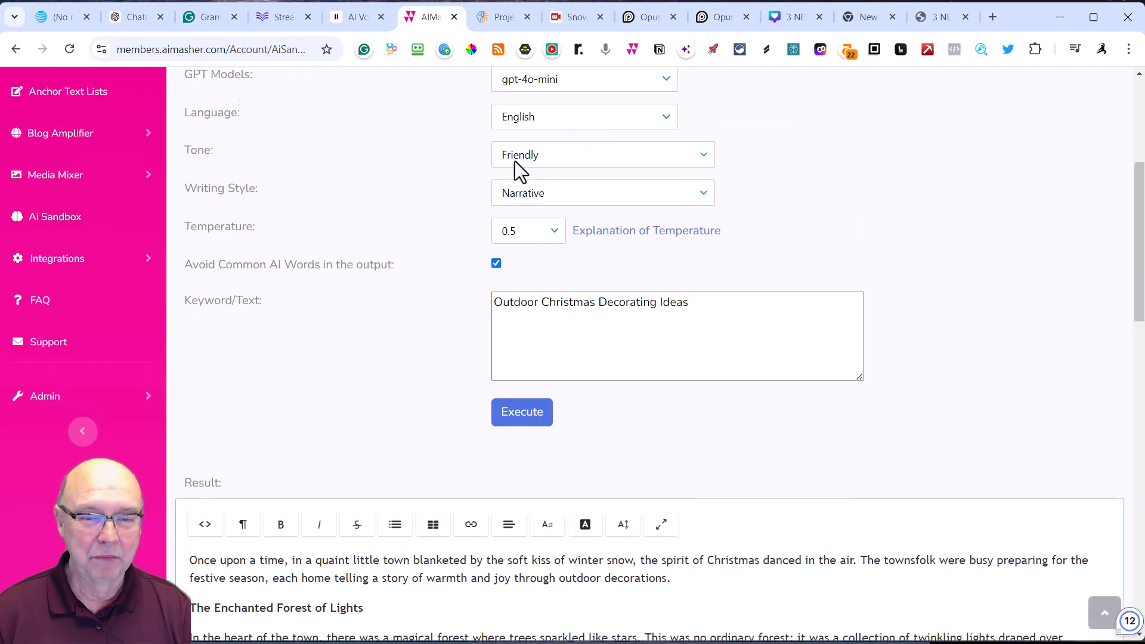
{"action": "scroll", "coordinate": [339, 372], "scroll_direction": "down", "scroll_amount": 1}
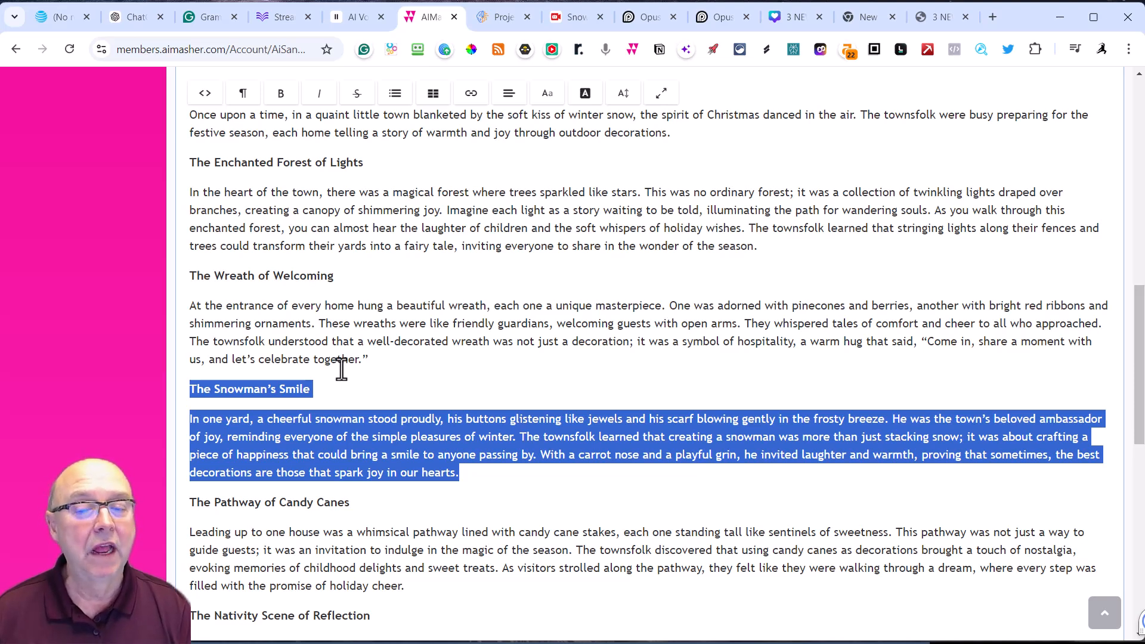
{"action": "scroll", "coordinate": [342, 368], "scroll_direction": "down", "scroll_amount": 1}
{"action": "scroll", "coordinate": [345, 365], "scroll_direction": "up", "scroll_amount": 11}
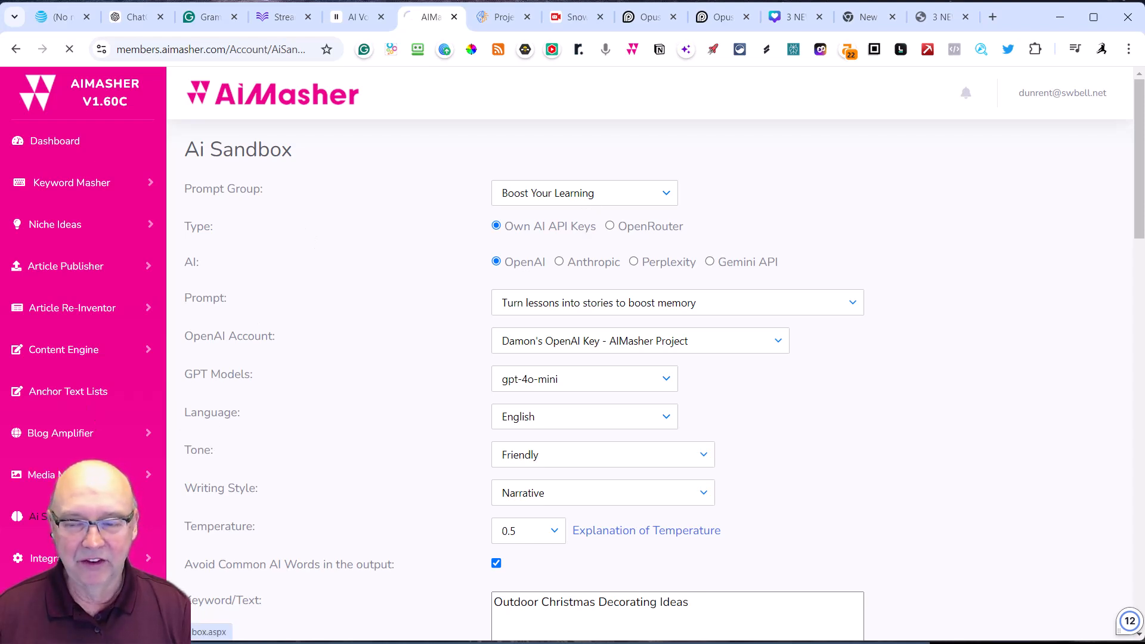
Step: Look through the available prompt groups and set the prompt group to Boost Your Learning
{"action": "left_click", "coordinate": [671, 196]}
{"action": "mouse_move", "coordinate": [669, 230]}
{"action": "left_mouse_down"}
{"action": "mouse_move", "coordinate": [662, 306]}
{"action": "mouse_move", "coordinate": [667, 214]}
{"action": "left_mouse_up"}
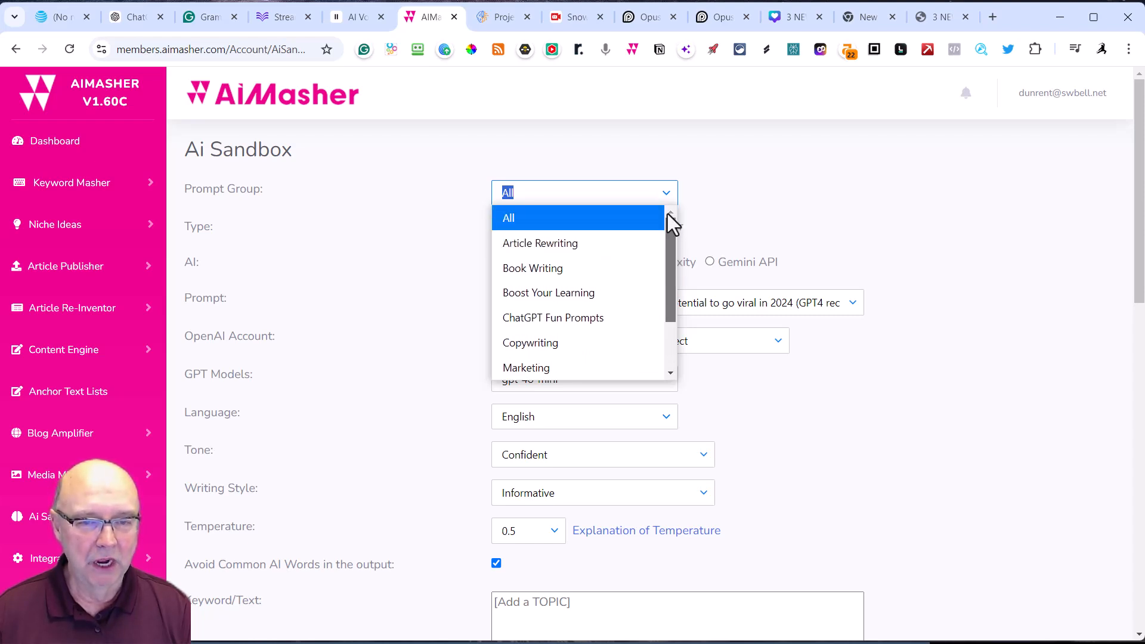
{"action": "left_click", "coordinate": [750, 198]}
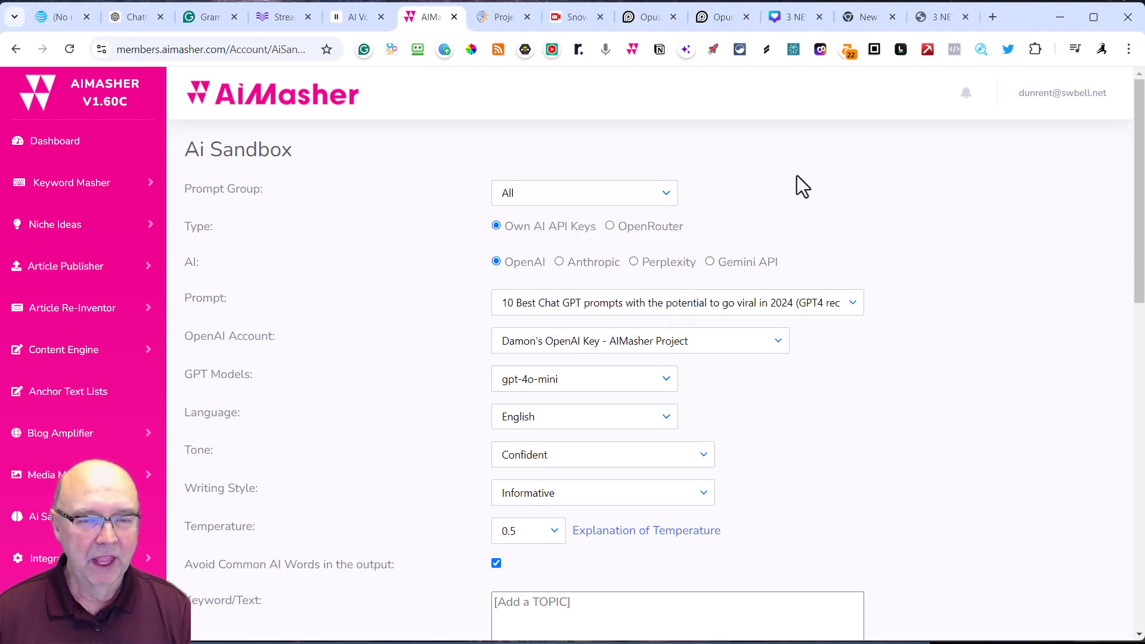
{"action": "left_click", "coordinate": [667, 200]}
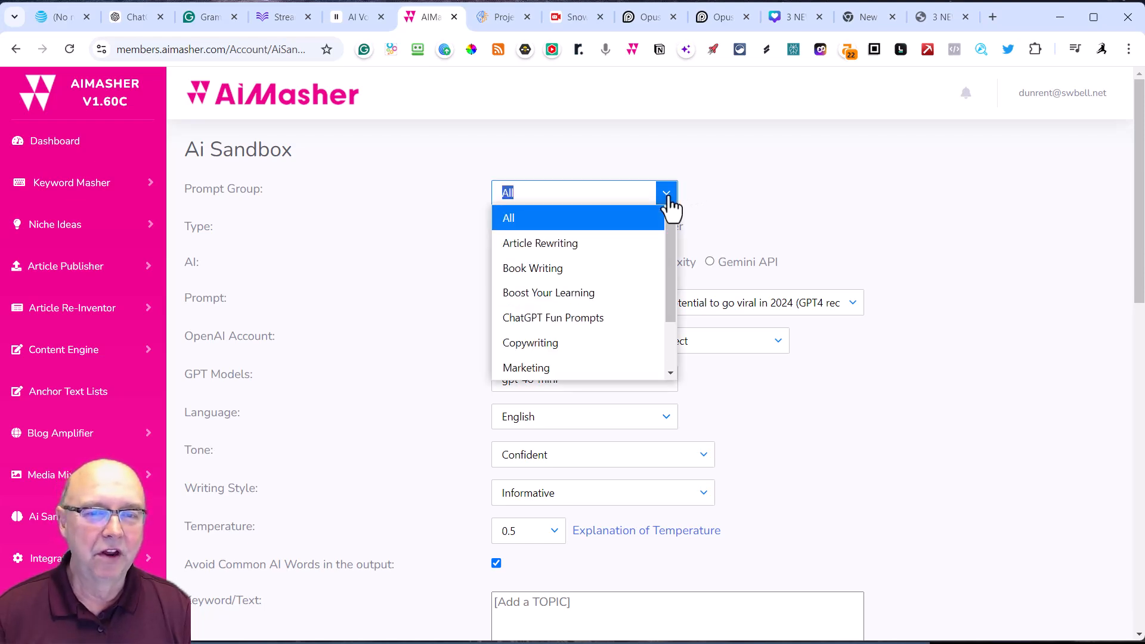
{"action": "left_click", "coordinate": [569, 293]}
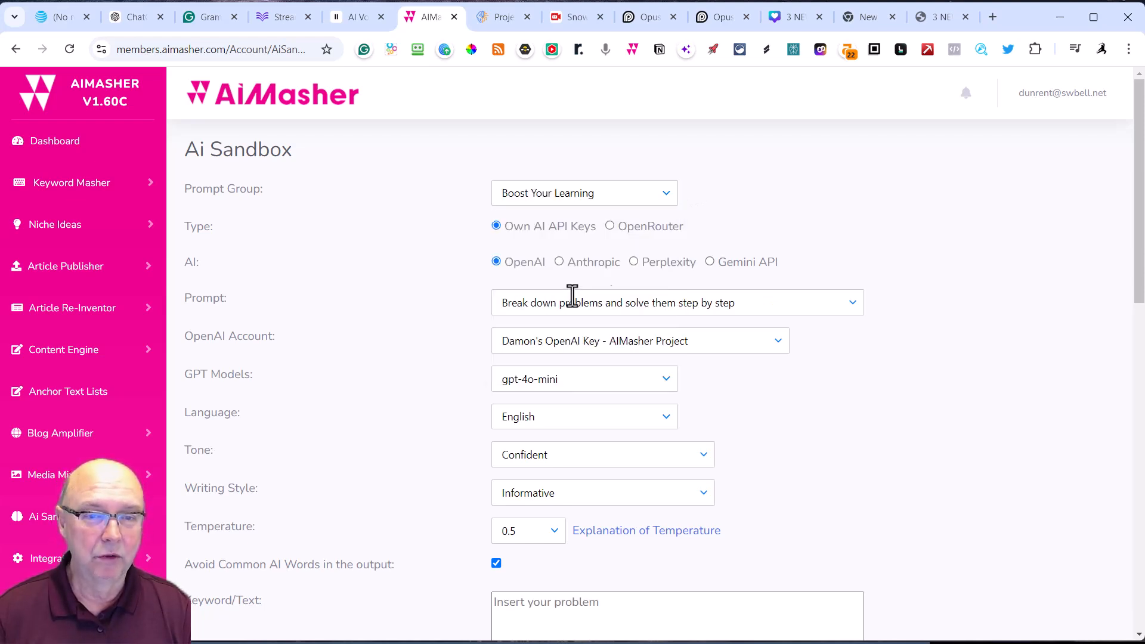
Step: Switch the type to OpenRouter and select the prompt Turn lessons into stories to boost memory
{"action": "left_click", "coordinate": [609, 226]}
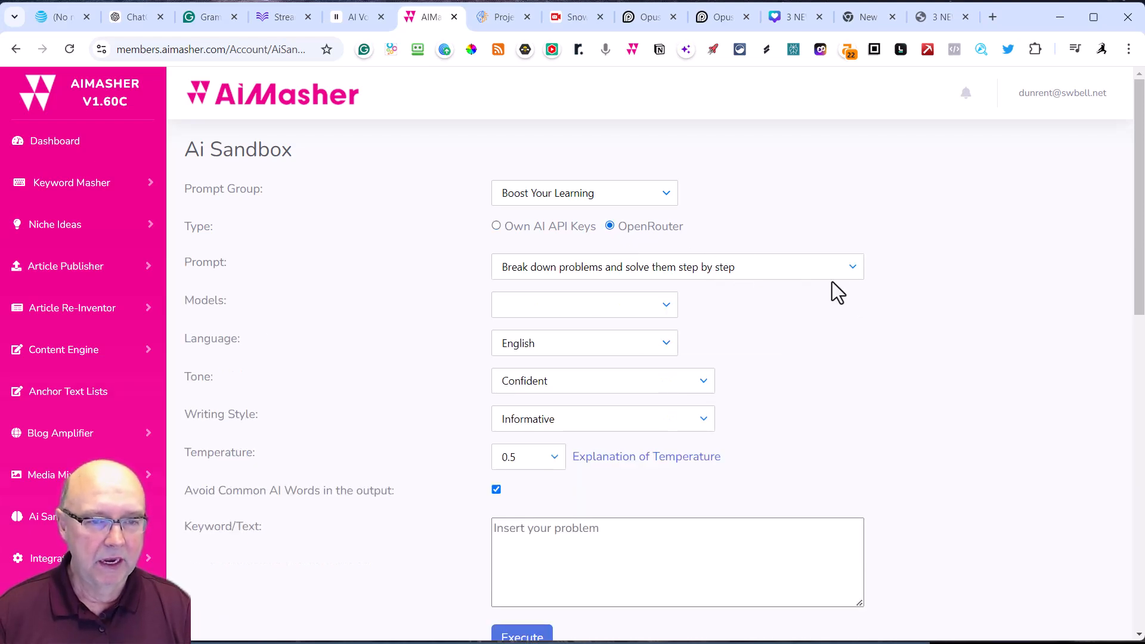
{"action": "left_click", "coordinate": [853, 269]}
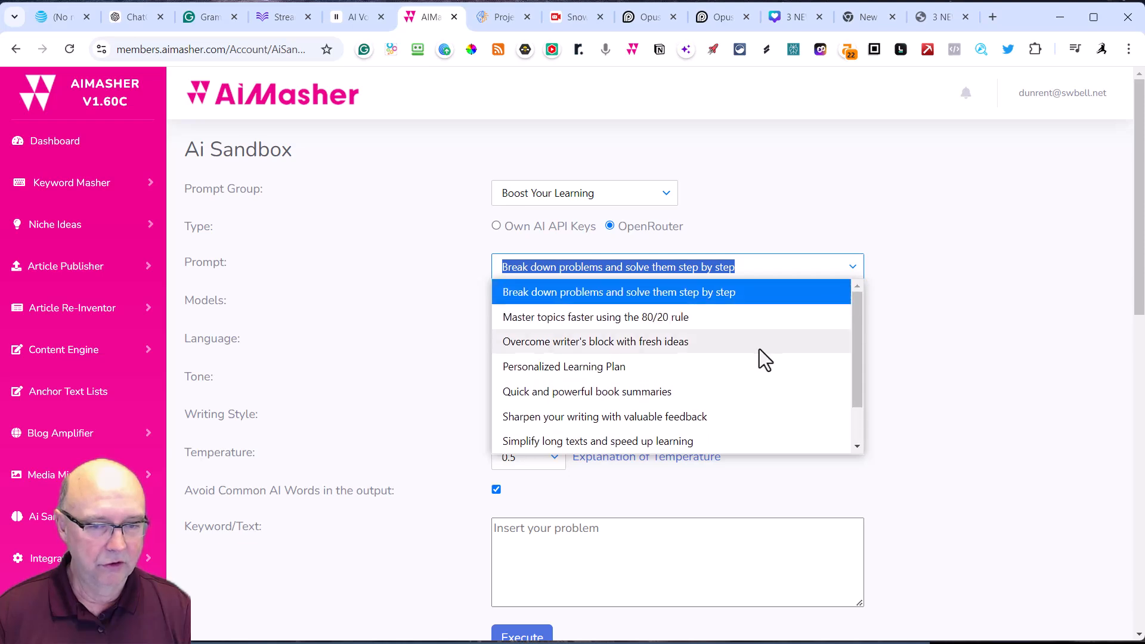
{"action": "scroll", "coordinate": [740, 358], "scroll_direction": "down", "scroll_amount": 1}
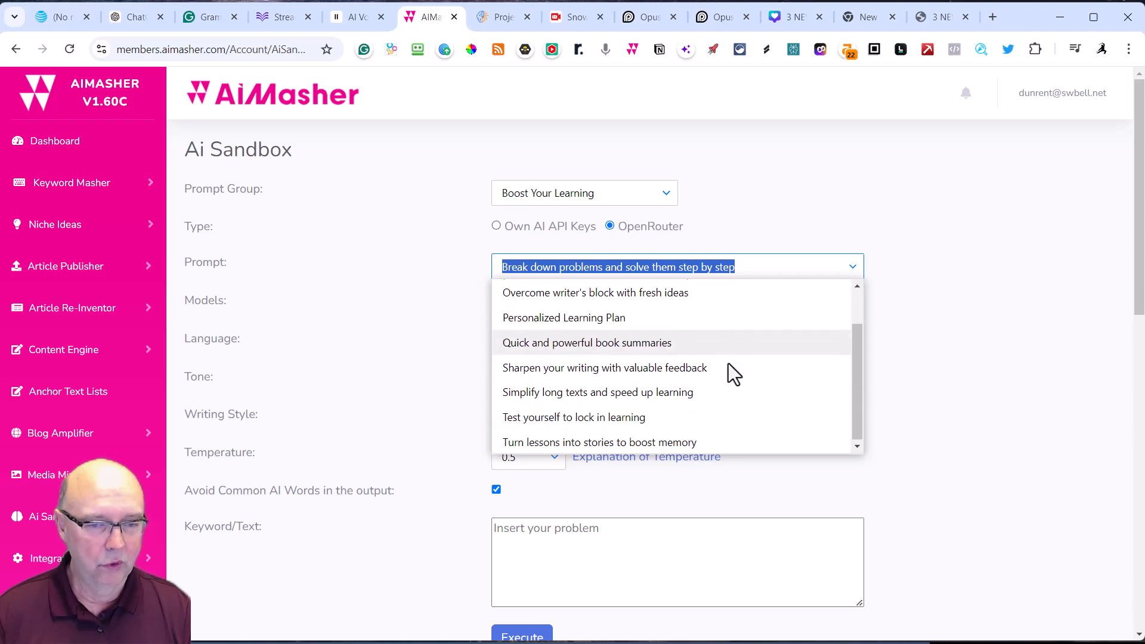
{"action": "left_click", "coordinate": [642, 442]}
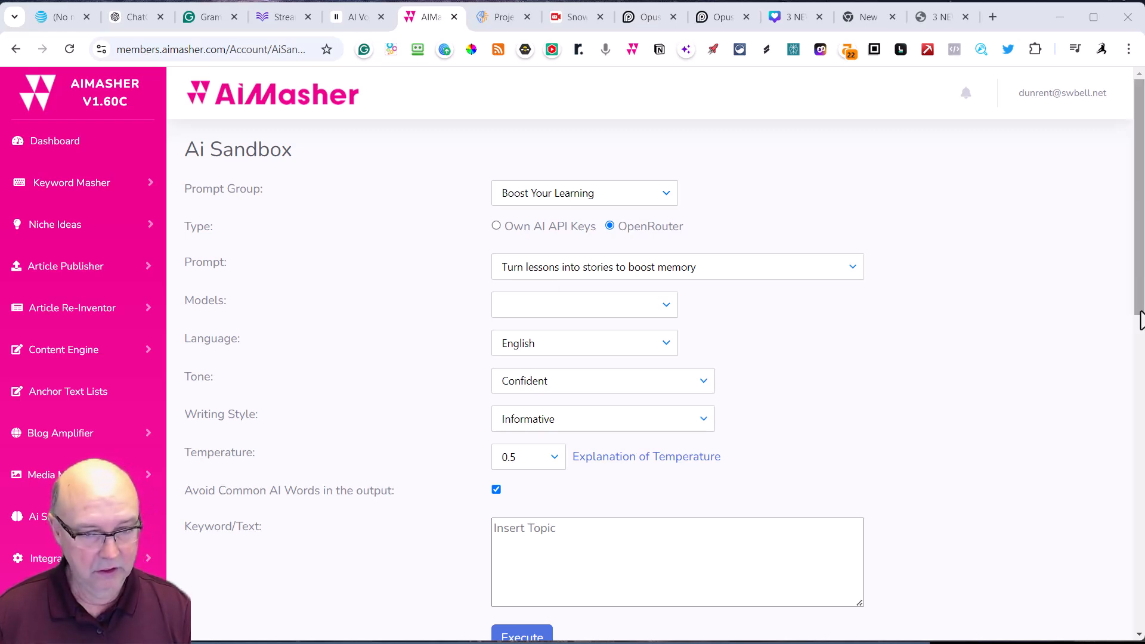
Step: Enter weekend DIY projects around the house as the keyword text
{"action": "left_click", "coordinate": [564, 549]}
{"action": "type", "text": "weekend DIY projects"}
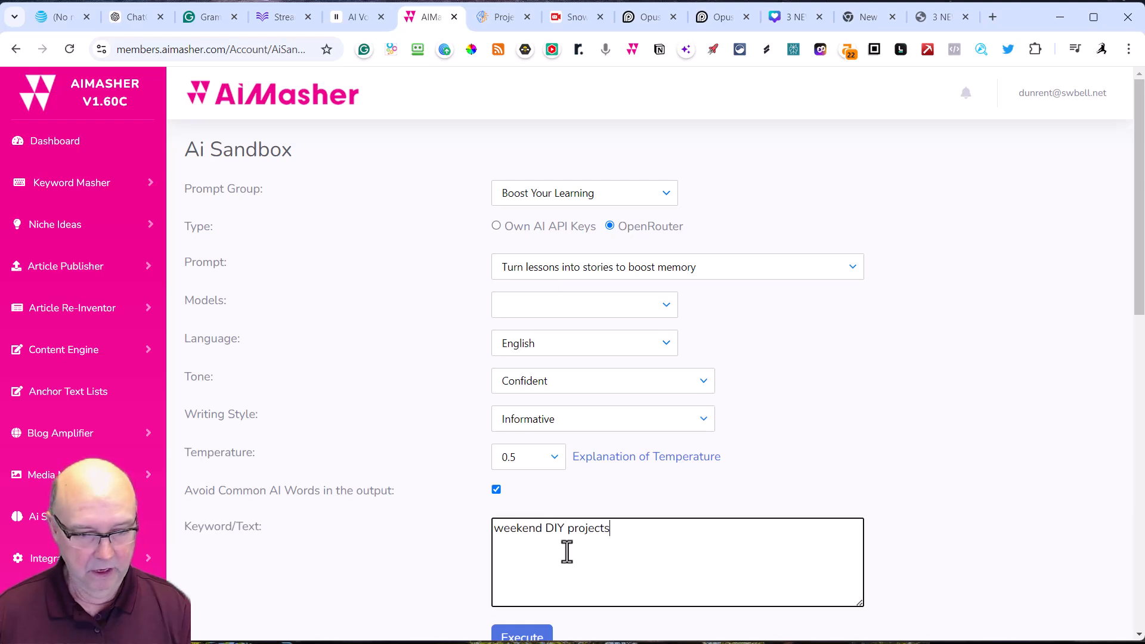
{"action": "type", "text": "around the house"}
Step: Switch the type to Own AI API Keys and select the AIMasher Project account for OpenAI
{"action": "left_click", "coordinate": [630, 302]}
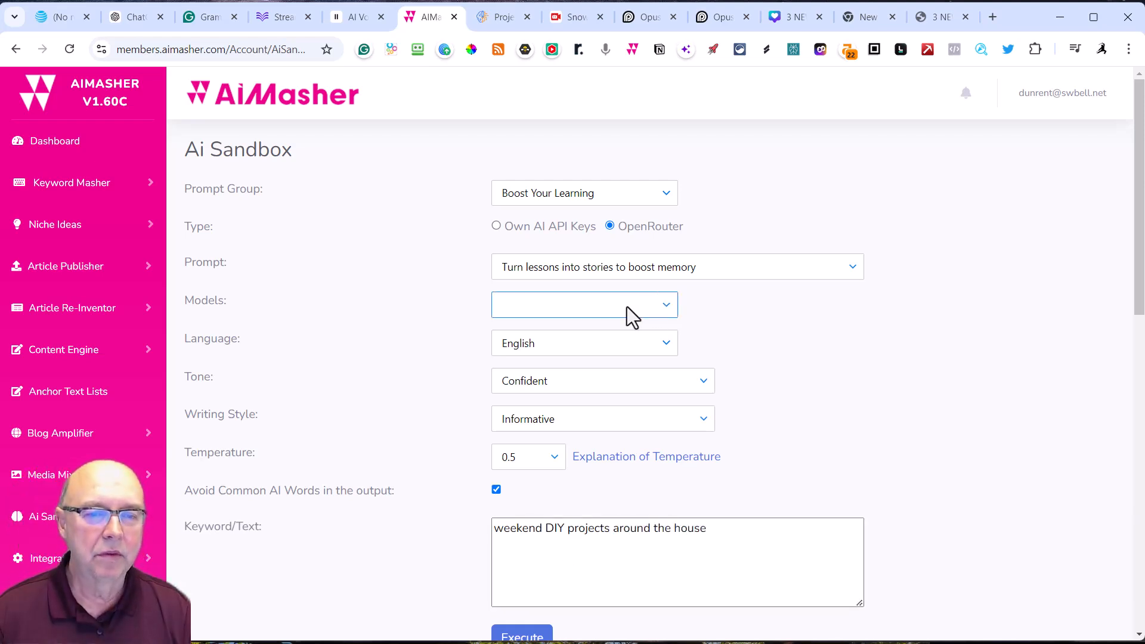
{"action": "left_click", "coordinate": [497, 225]}
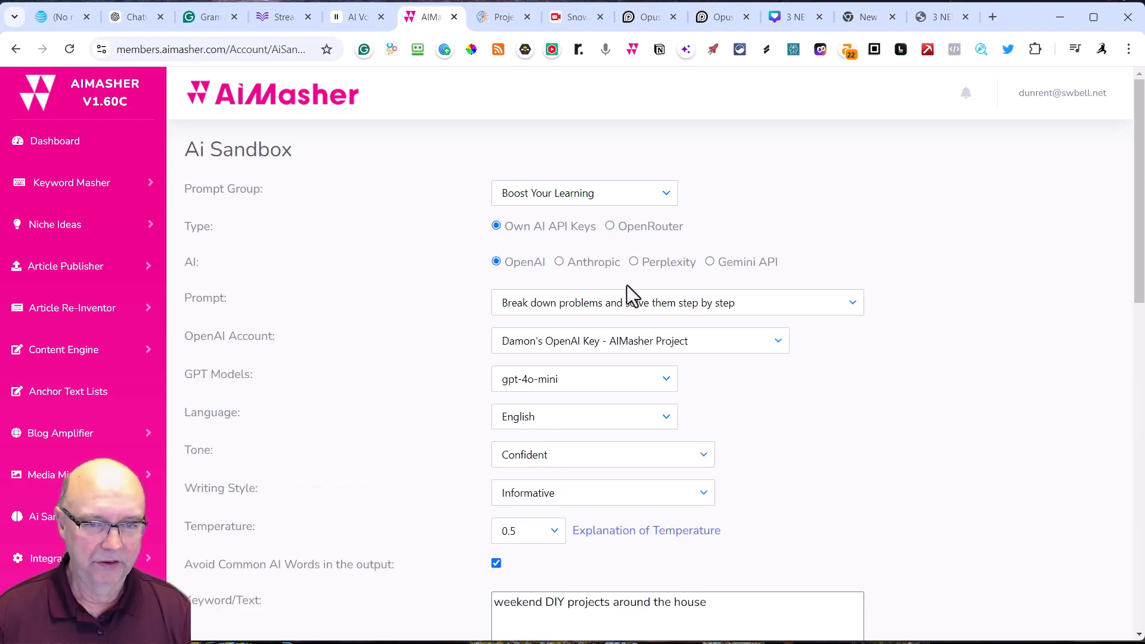
{"action": "left_click", "coordinate": [773, 346]}
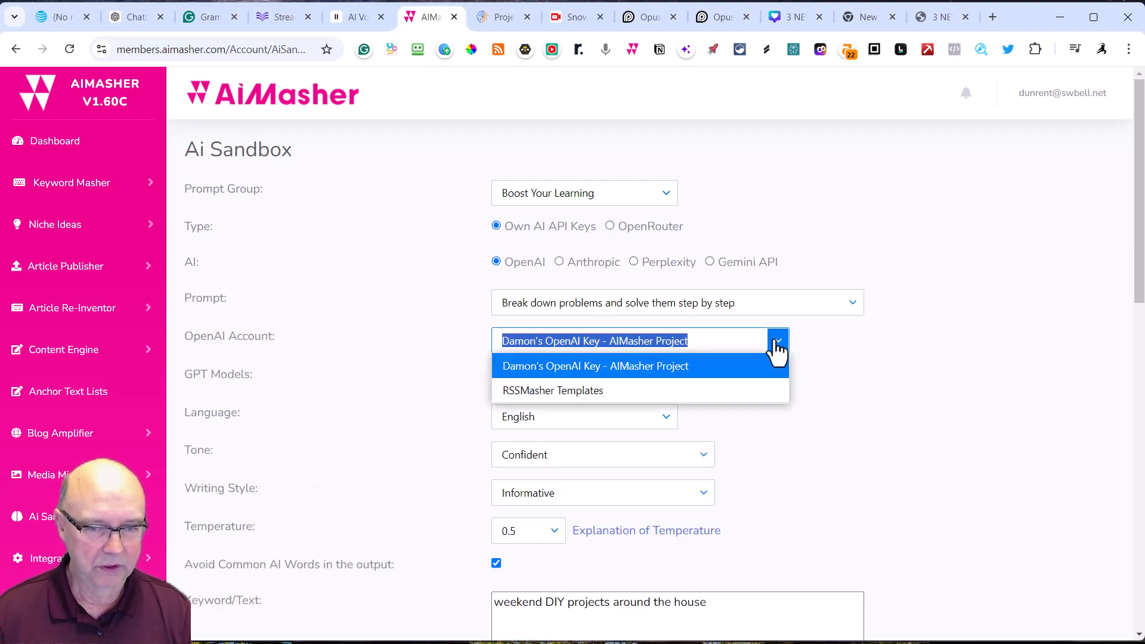
{"action": "left_click", "coordinate": [742, 369]}
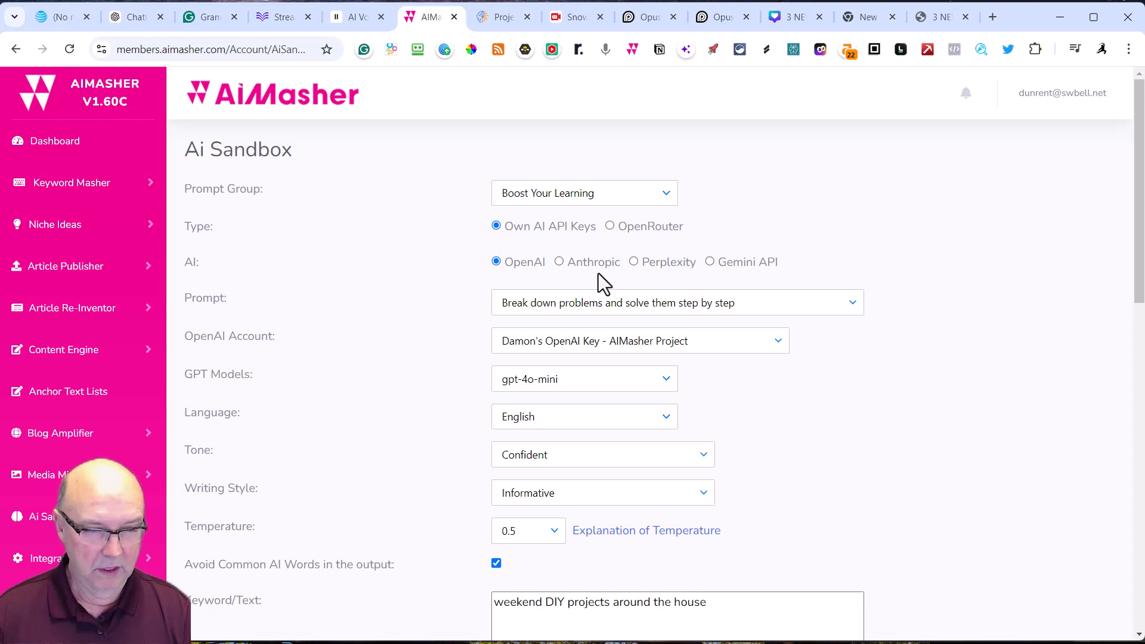
{"action": "left_click", "coordinate": [711, 262]}
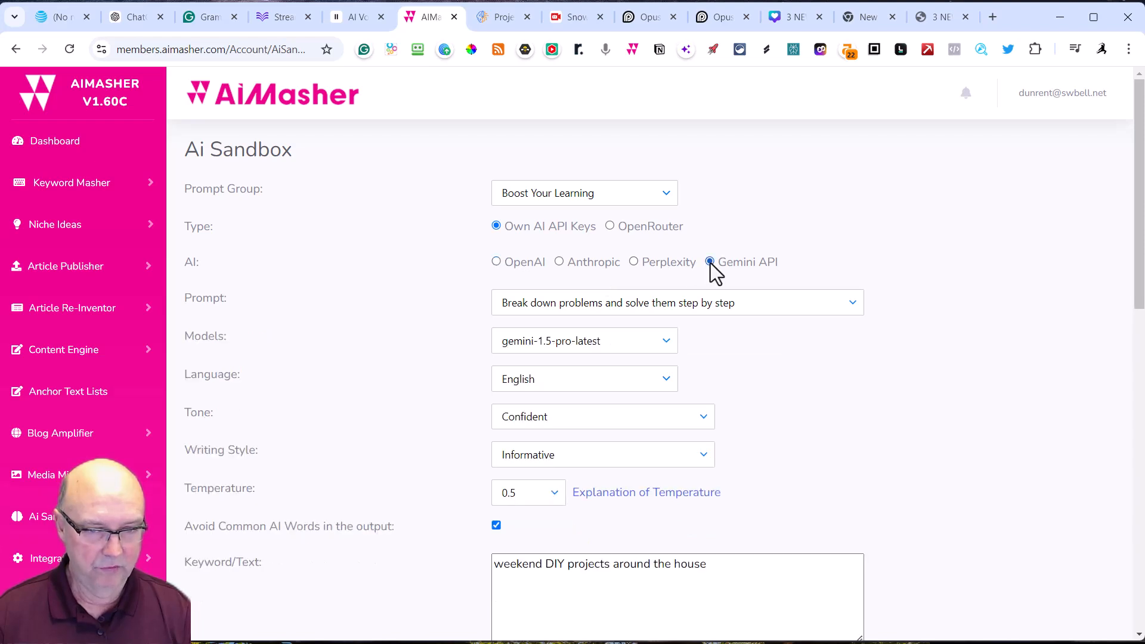
{"action": "left_click", "coordinate": [666, 342]}
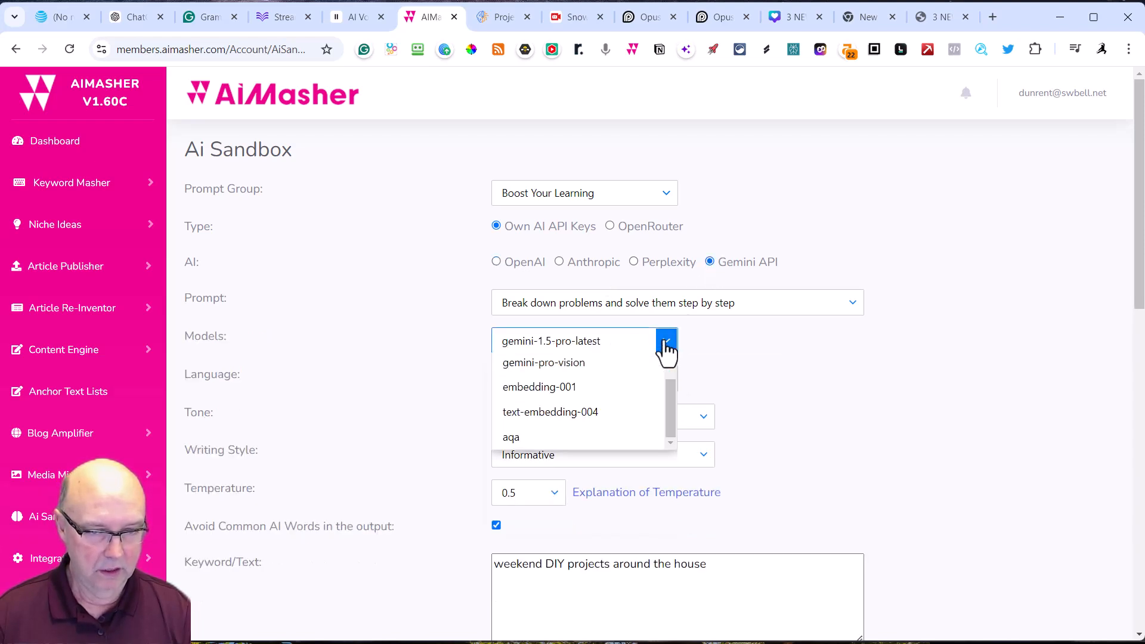
{"action": "scroll", "coordinate": [671, 463], "scroll_direction": "down", "scroll_amount": 1}
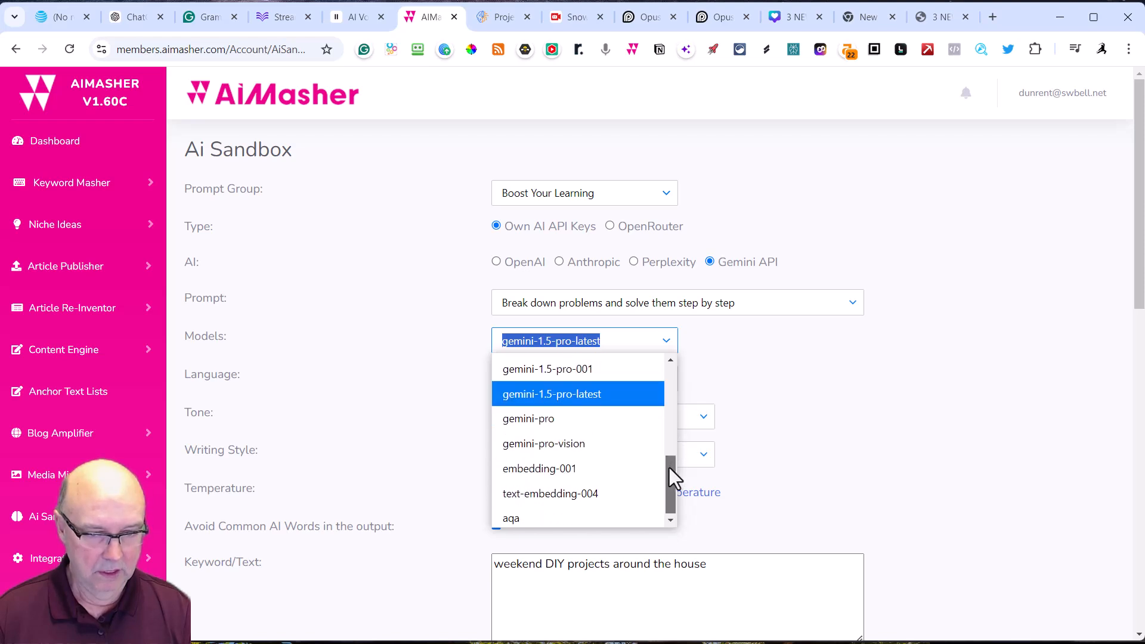
Step: Set the AI to Anthropic and select the model claude-3-5-sonnet-20240620
{"action": "left_click", "coordinate": [810, 395]}
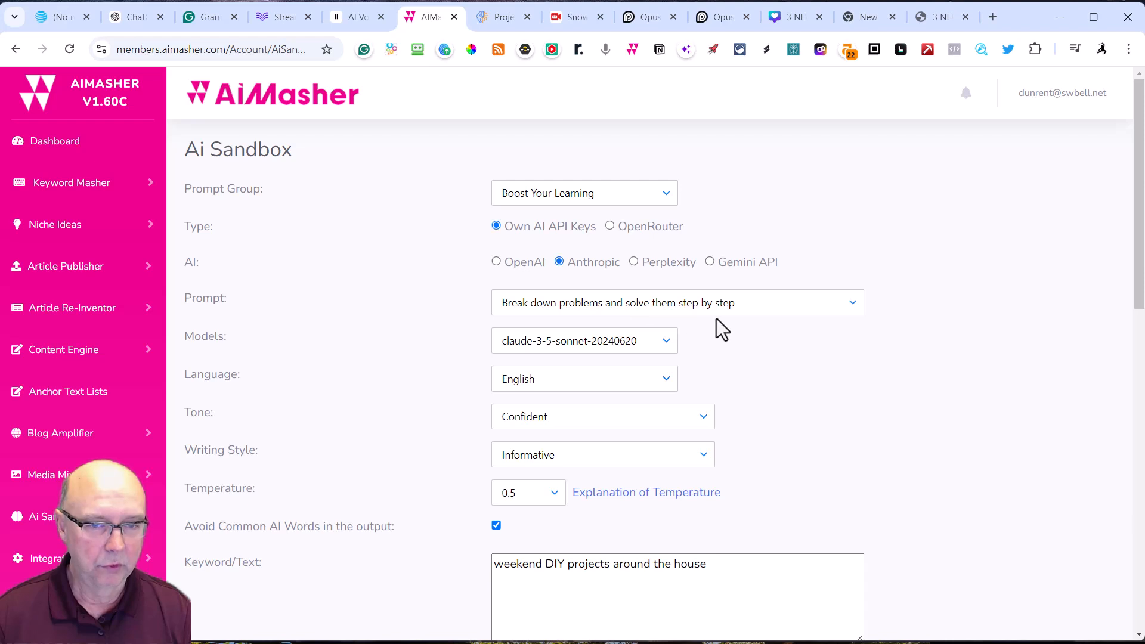
{"action": "left_click", "coordinate": [665, 343]}
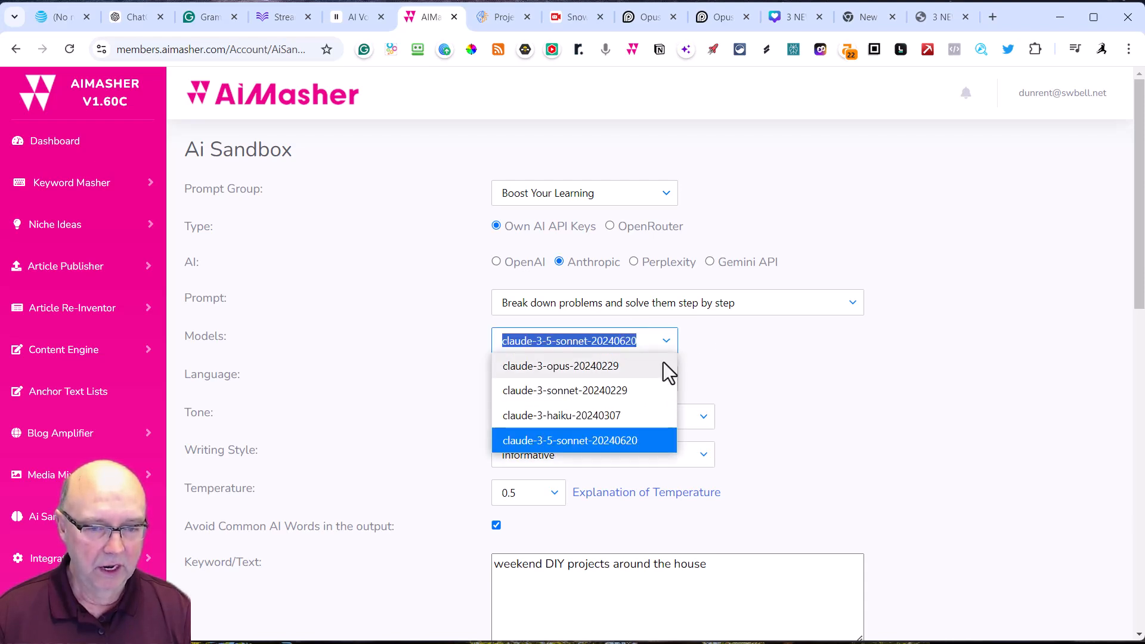
{"action": "left_click", "coordinate": [590, 442]}
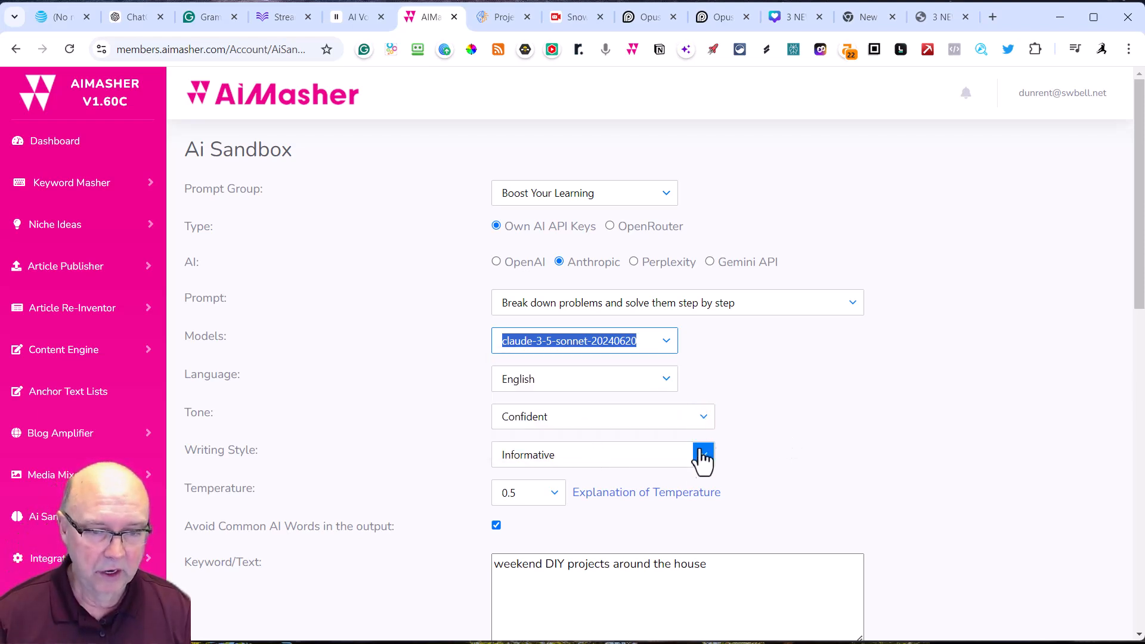
Step: Set the writing style to Narrative and the tone to Playful
{"action": "left_click", "coordinate": [704, 458]}
{"action": "left_click", "coordinate": [539, 384]}
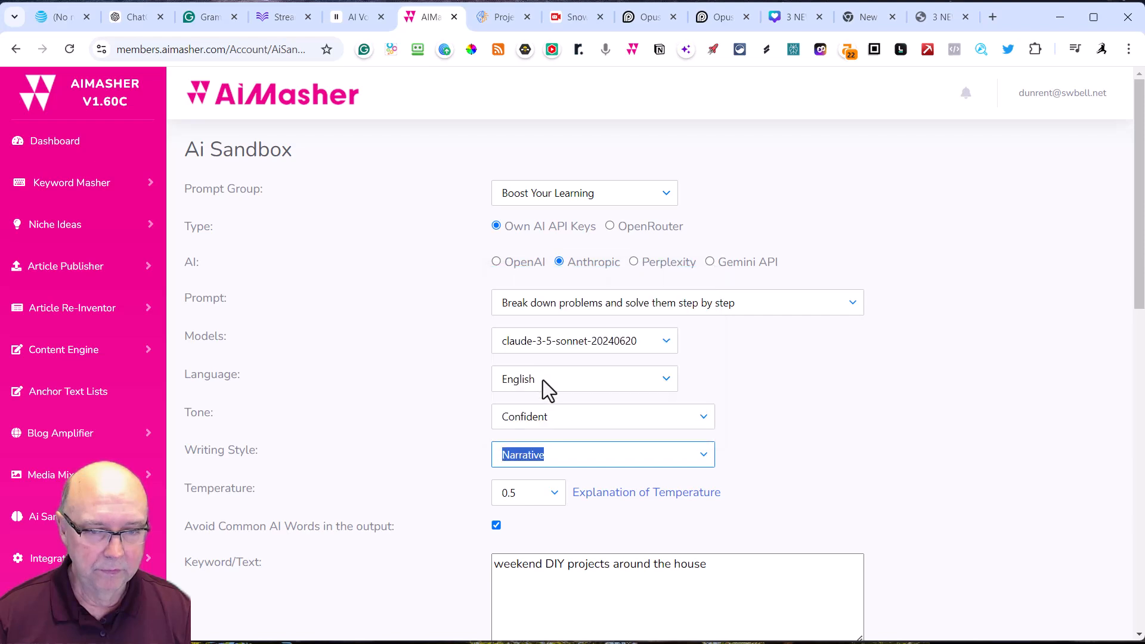
{"action": "left_click", "coordinate": [590, 416]}
{"action": "scroll", "coordinate": [653, 461], "scroll_direction": "up", "scroll_amount": 3}
{"action": "scroll", "coordinate": [654, 461], "scroll_direction": "down", "scroll_amount": 3}
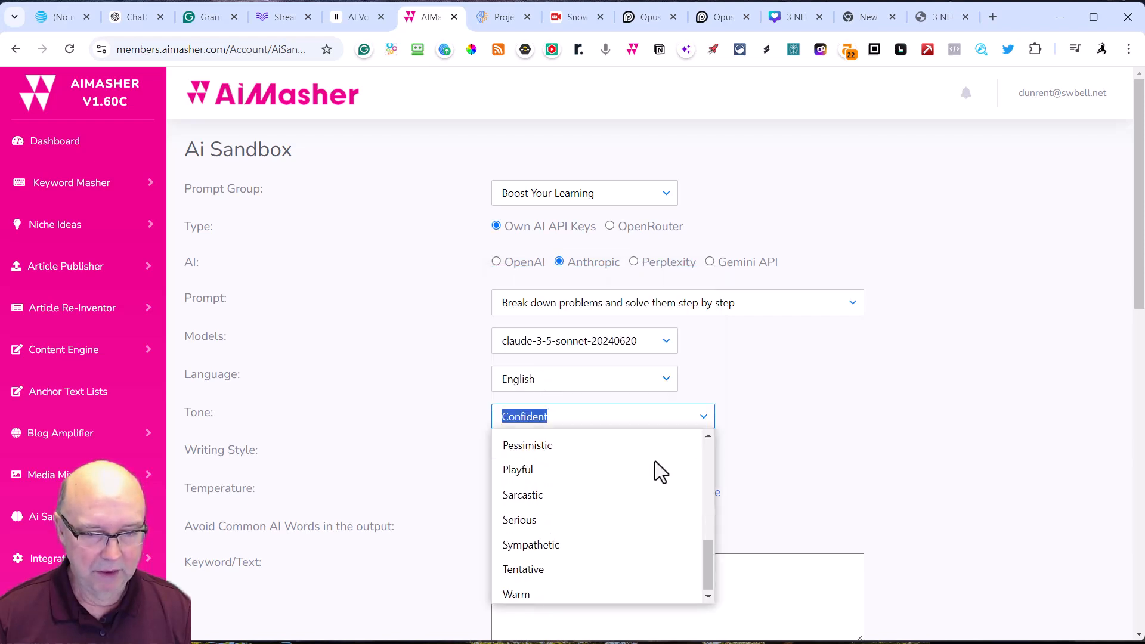
{"action": "left_click", "coordinate": [517, 467]}
{"action": "scroll", "coordinate": [920, 455], "scroll_direction": "down", "scroll_amount": 3}
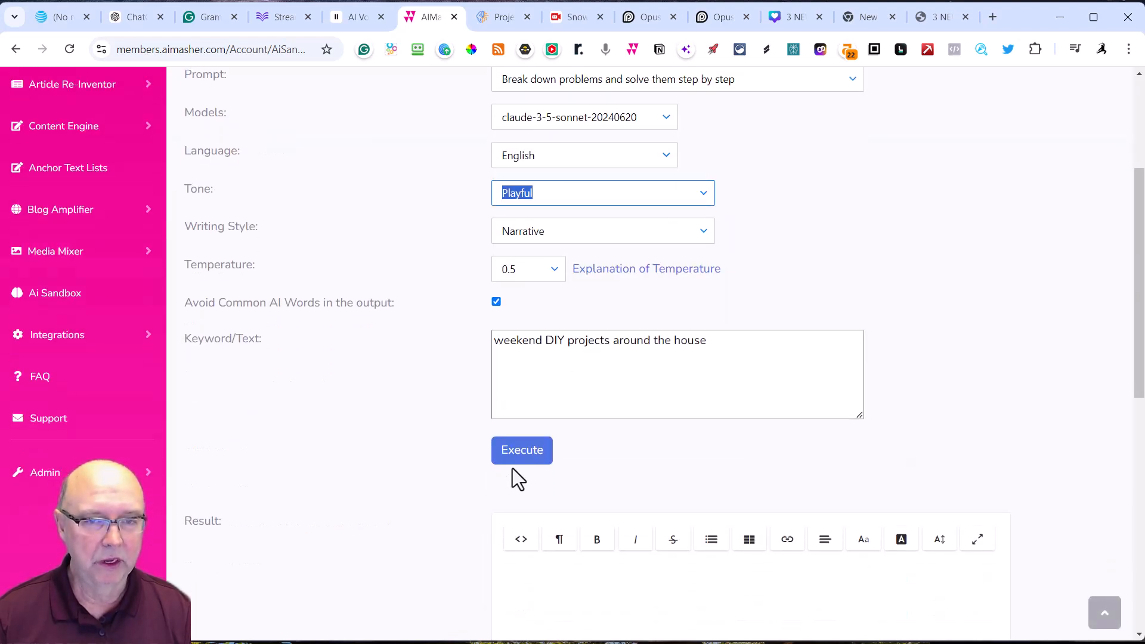
Step: Change the tone to Friendly and execute the prompt for the DIY keyword text
{"action": "left_click", "coordinate": [702, 194]}
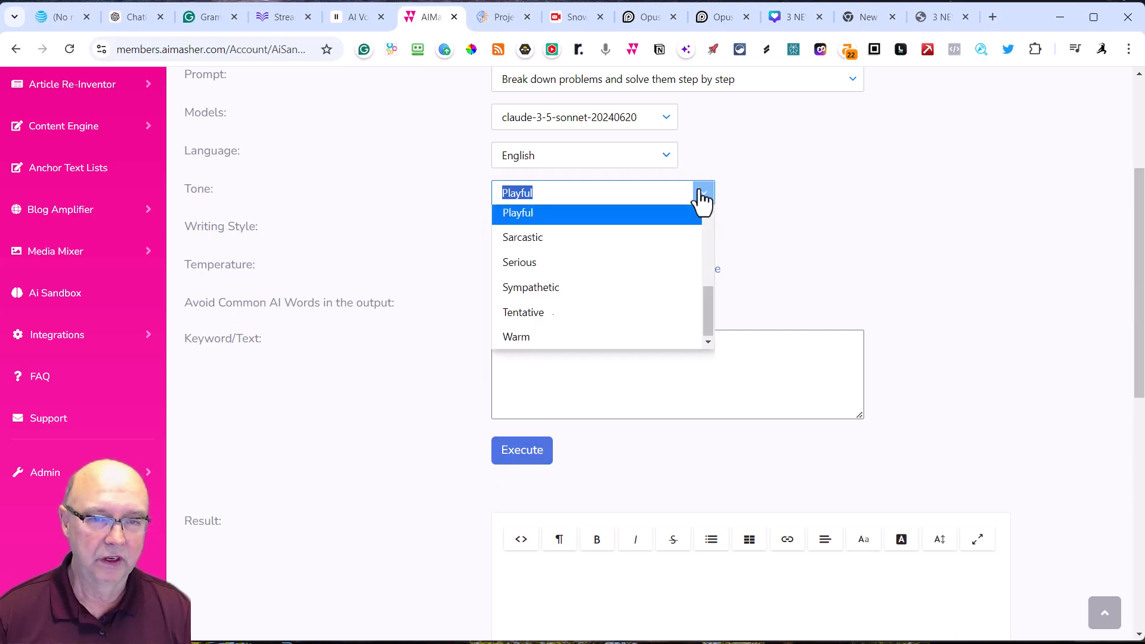
{"action": "left_click_drag", "start_coordinate": [707, 328], "coordinate": [710, 292]}
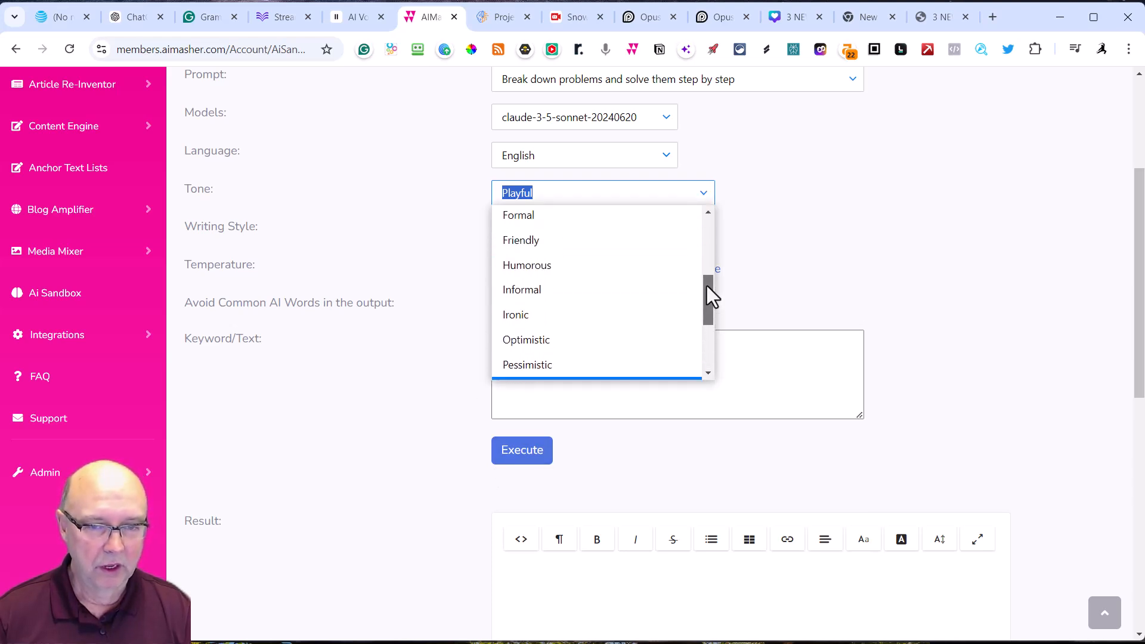
{"action": "scroll", "coordinate": [708, 286], "scroll_direction": "up", "scroll_amount": 1}
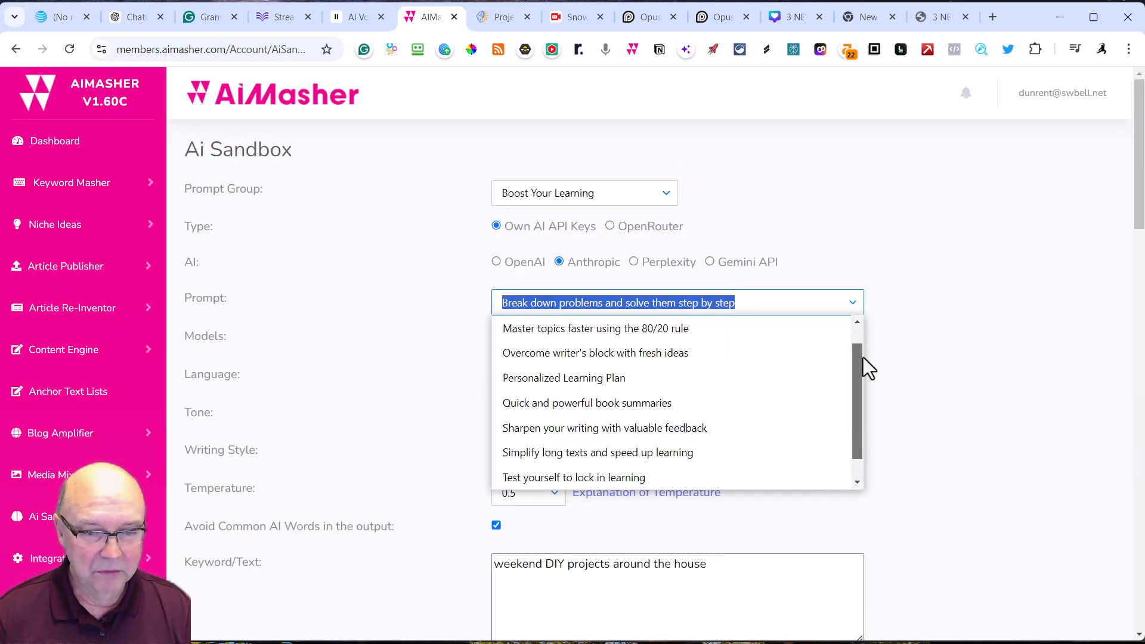
Step: Select the prompt Turn lessons into stories to boost memory and execute it to generate the DIY stories
{"action": "scroll", "coordinate": [864, 365], "scroll_direction": "down", "scroll_amount": 1}
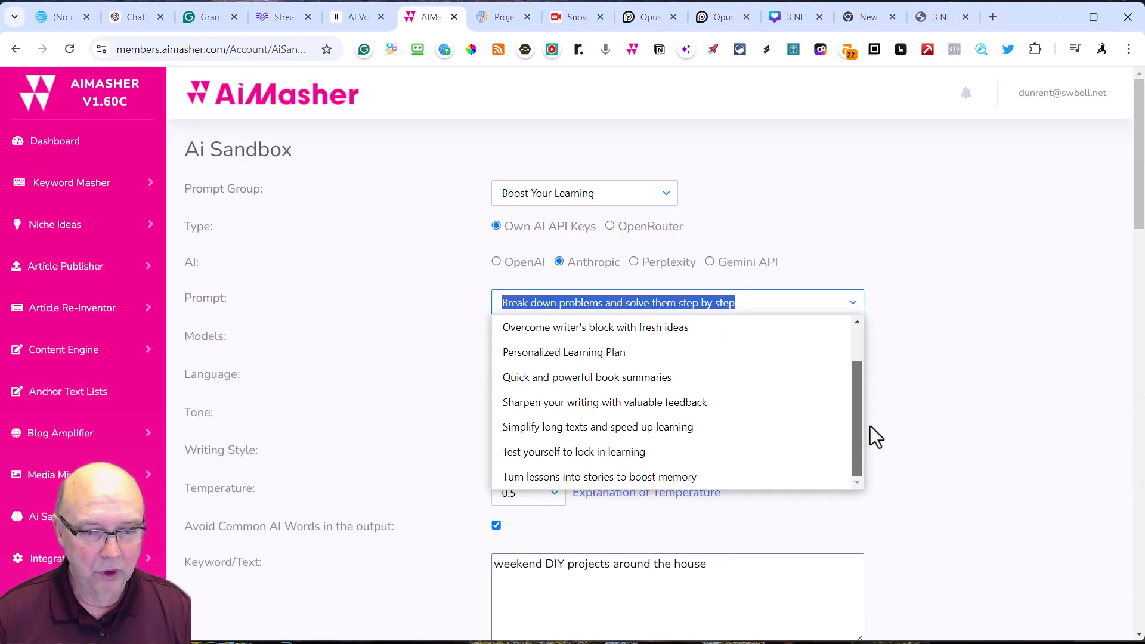
{"action": "left_click", "coordinate": [671, 477]}
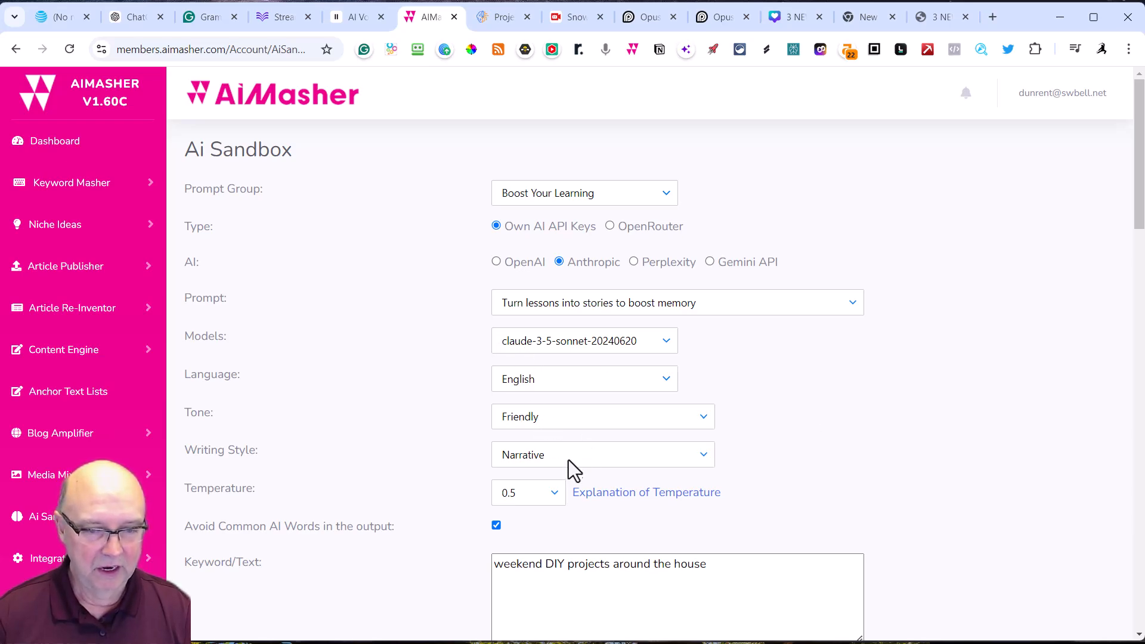
{"action": "scroll", "coordinate": [796, 375], "scroll_direction": "down", "scroll_amount": 7}
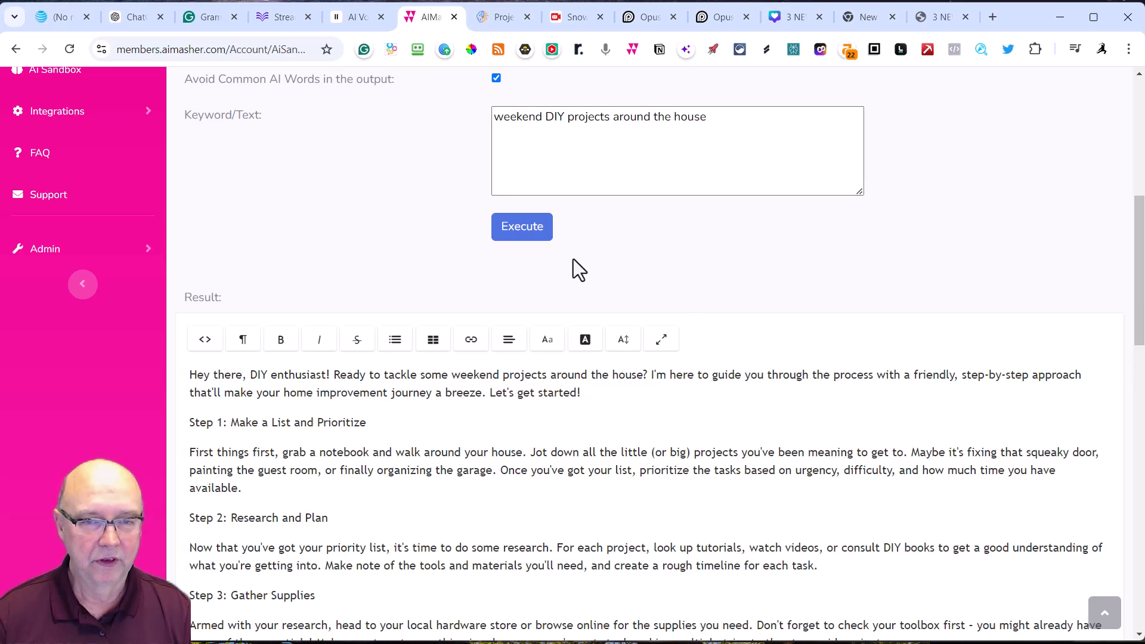
{"action": "left_click", "coordinate": [533, 236]}
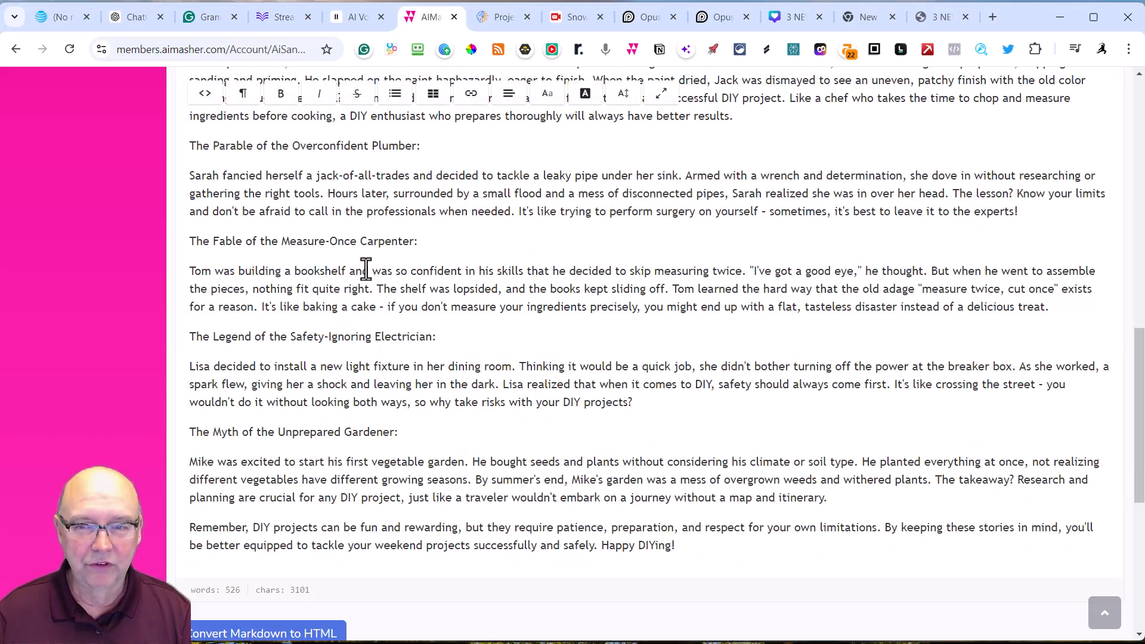
Step: Copy the section The Fable of the Measure-Once Carpenter with its heading and switch to VideoGen
{"action": "scroll", "coordinate": [188, 322], "scroll_direction": "up", "scroll_amount": 1}
{"action": "left_click_drag", "start_coordinate": [189, 316], "coordinate": [1087, 382]}
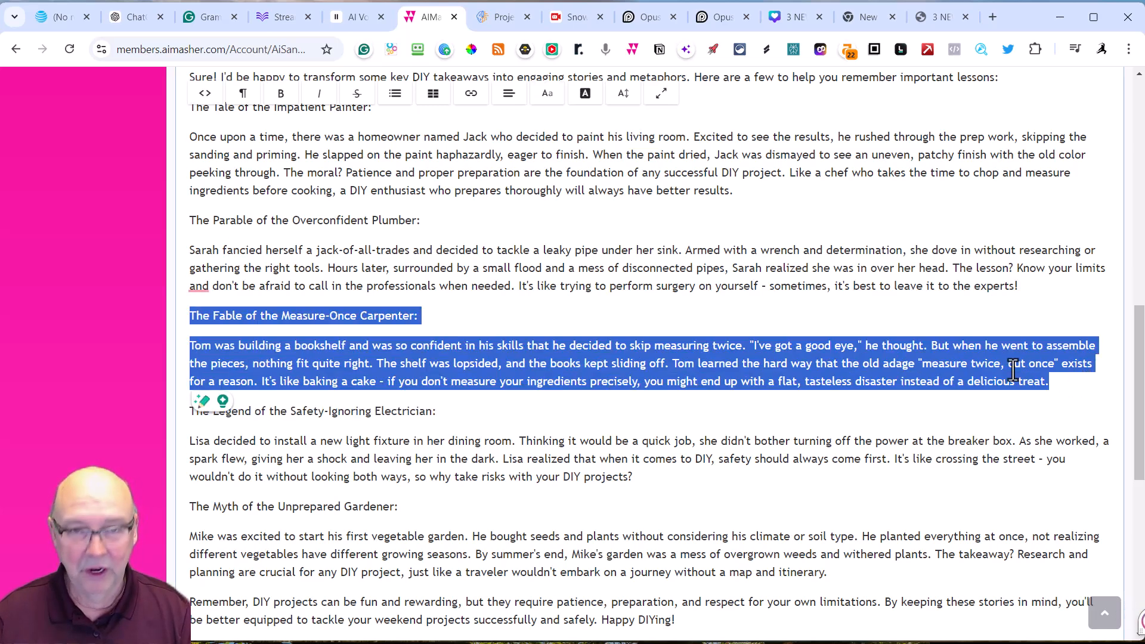
{"action": "left_click", "coordinate": [576, 17]}
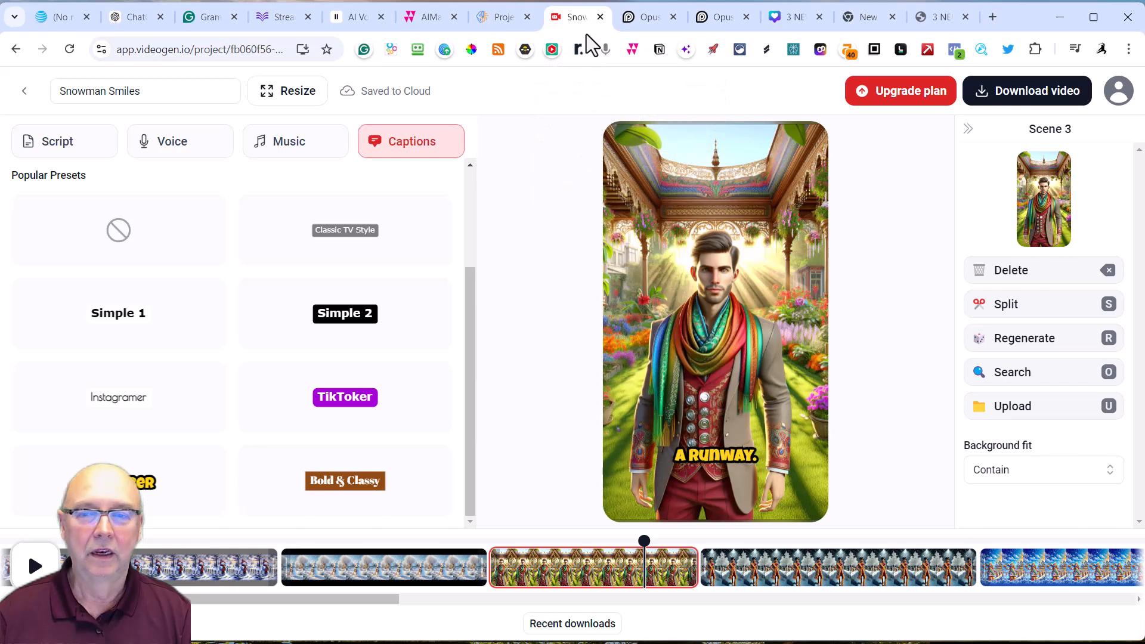
Step: Create a new video from the Cartoon template with the copied fable as its outline and generate the script
{"action": "left_click", "coordinate": [23, 91]}
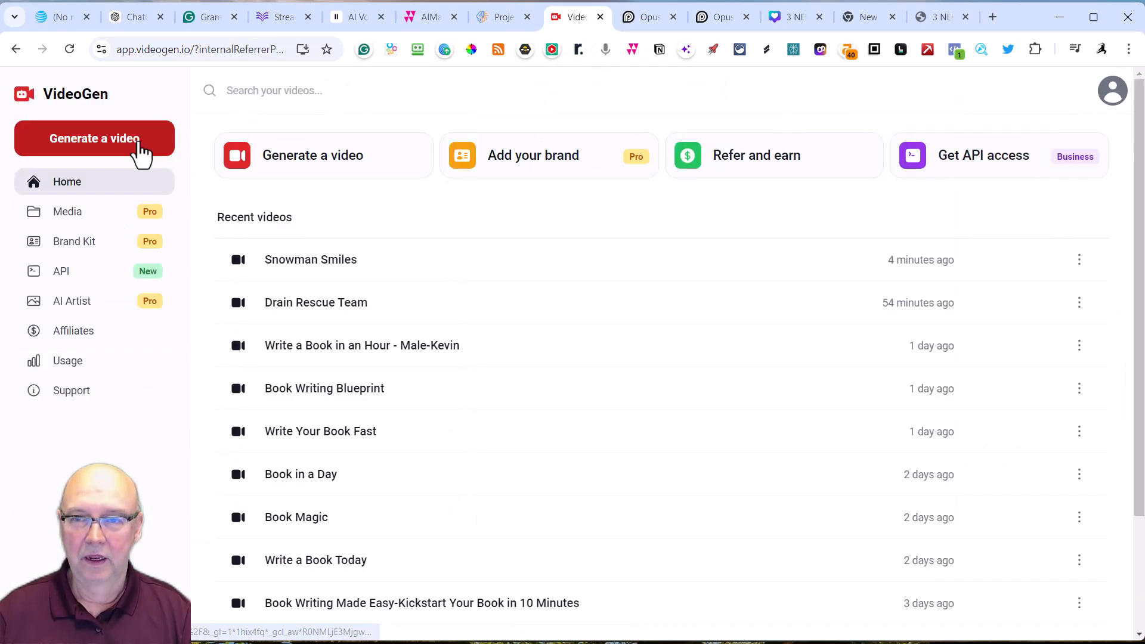
{"action": "left_click", "coordinate": [324, 178]}
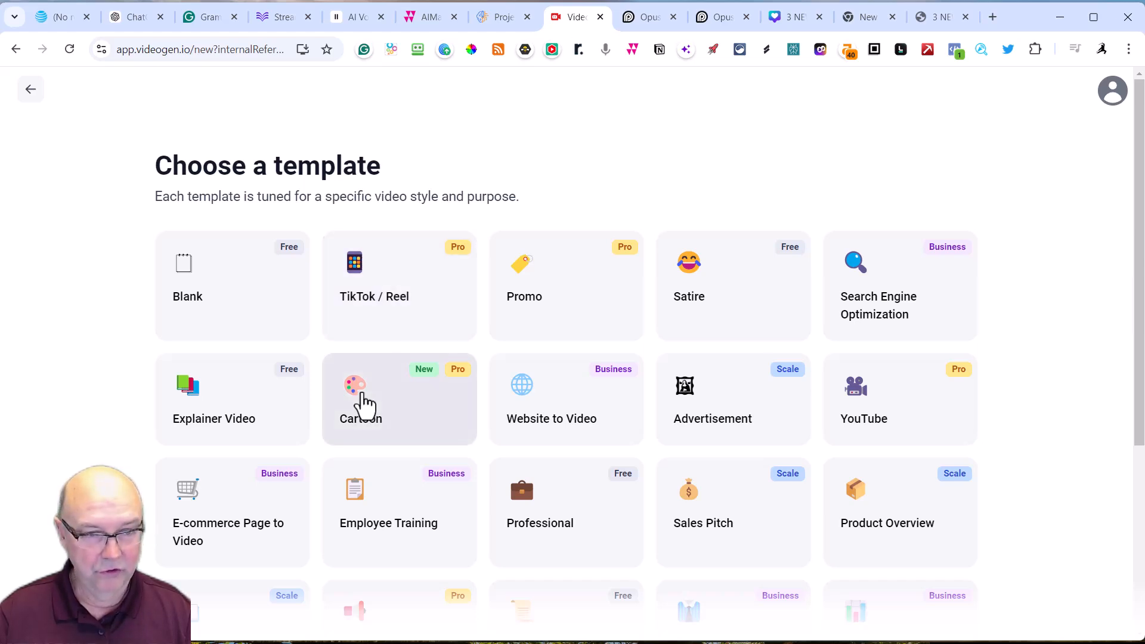
{"action": "left_click", "coordinate": [367, 403]}
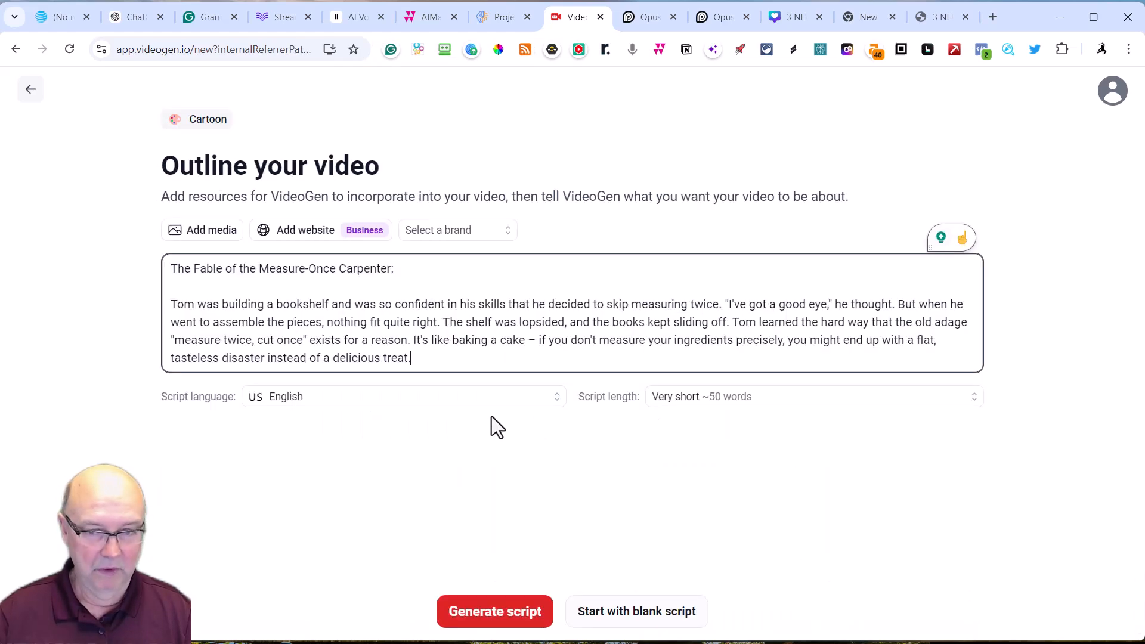
{"action": "left_click", "coordinate": [492, 620]}
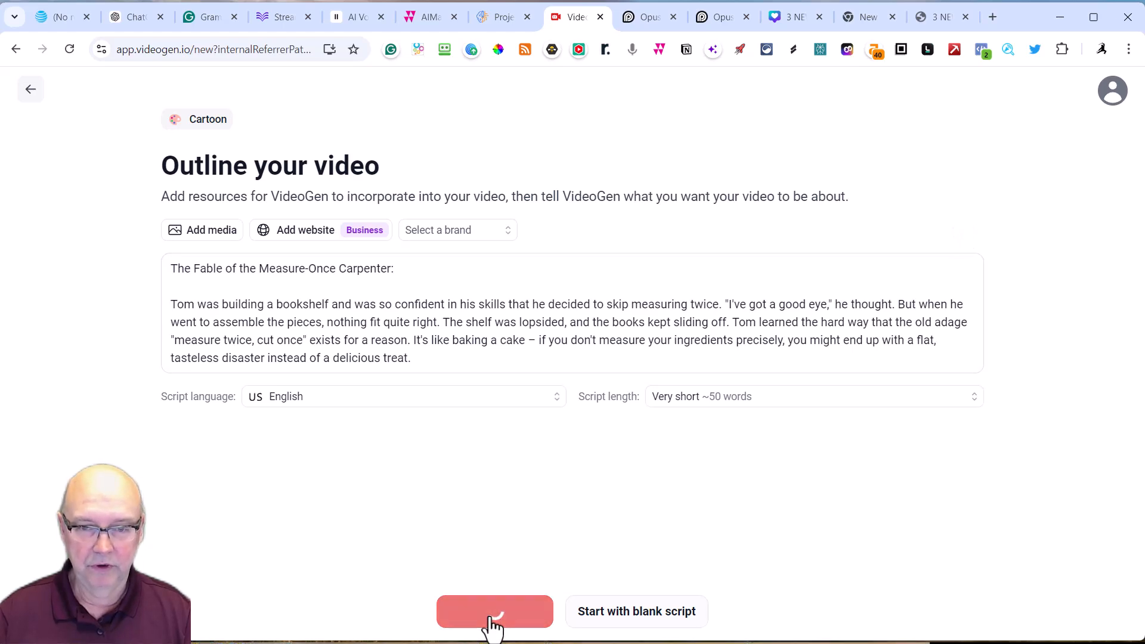
Step: Preview the Harold and Antoni narrator voices and continue with Antoni as the AI narrator
{"action": "scroll", "coordinate": [251, 430], "scroll_direction": "down", "scroll_amount": 5}
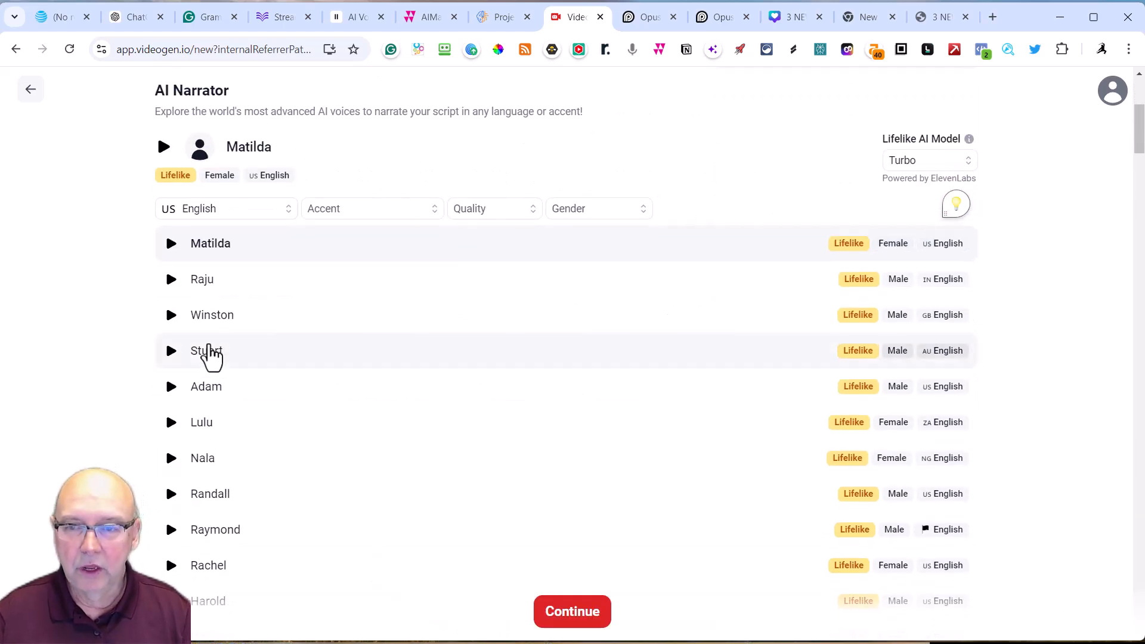
{"action": "scroll", "coordinate": [209, 296], "scroll_direction": "down", "scroll_amount": 3}
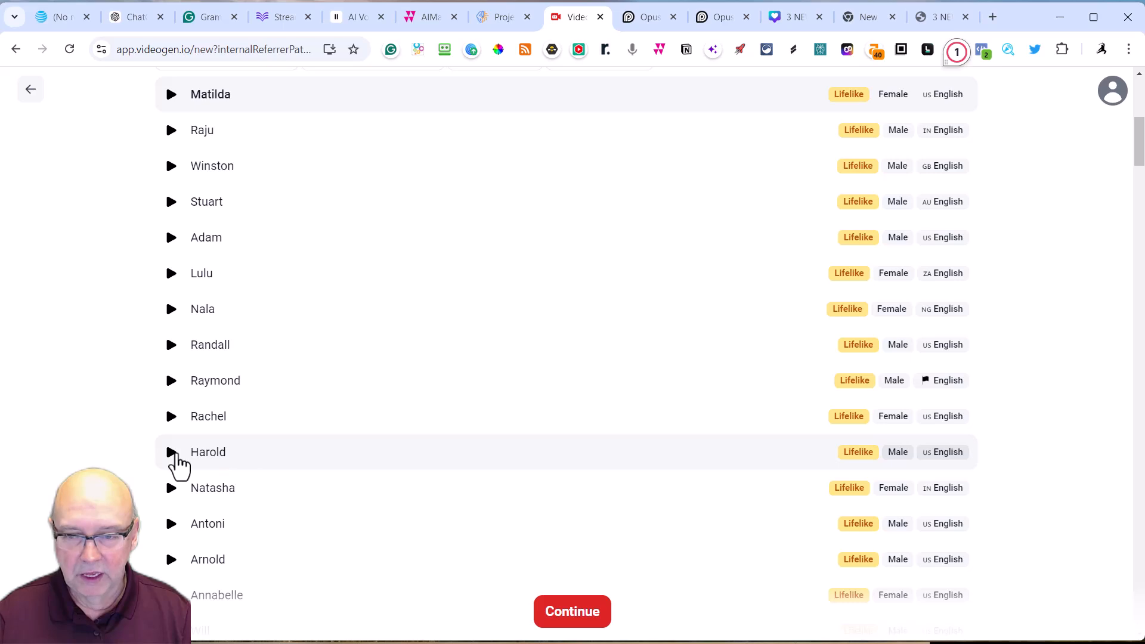
{"action": "left_click", "coordinate": [172, 456]}
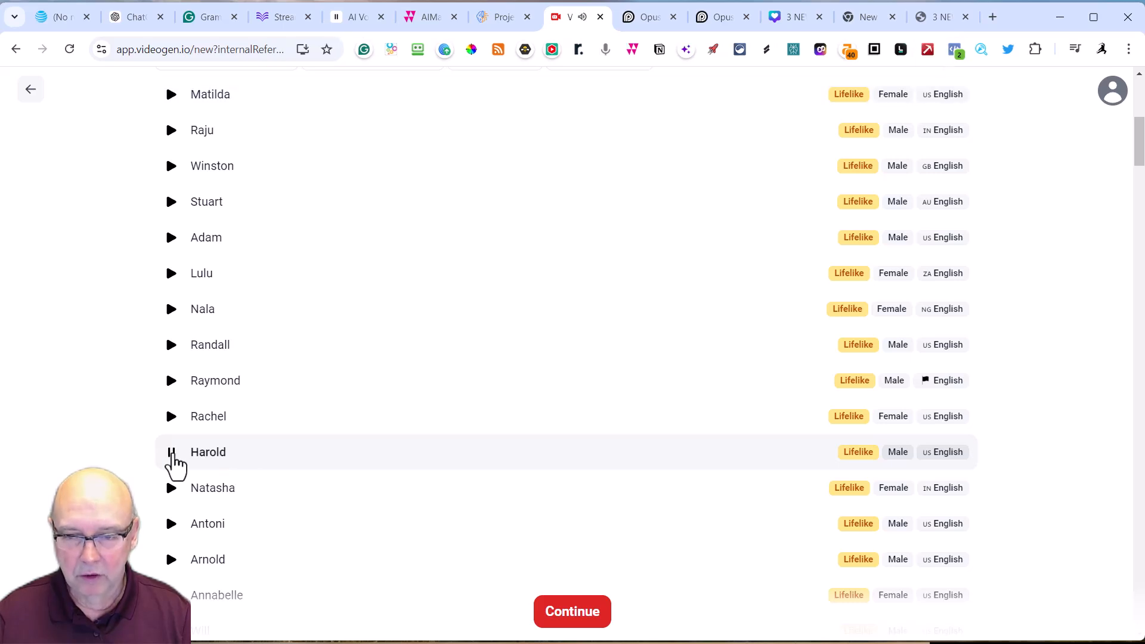
{"action": "left_click", "coordinate": [172, 525]}
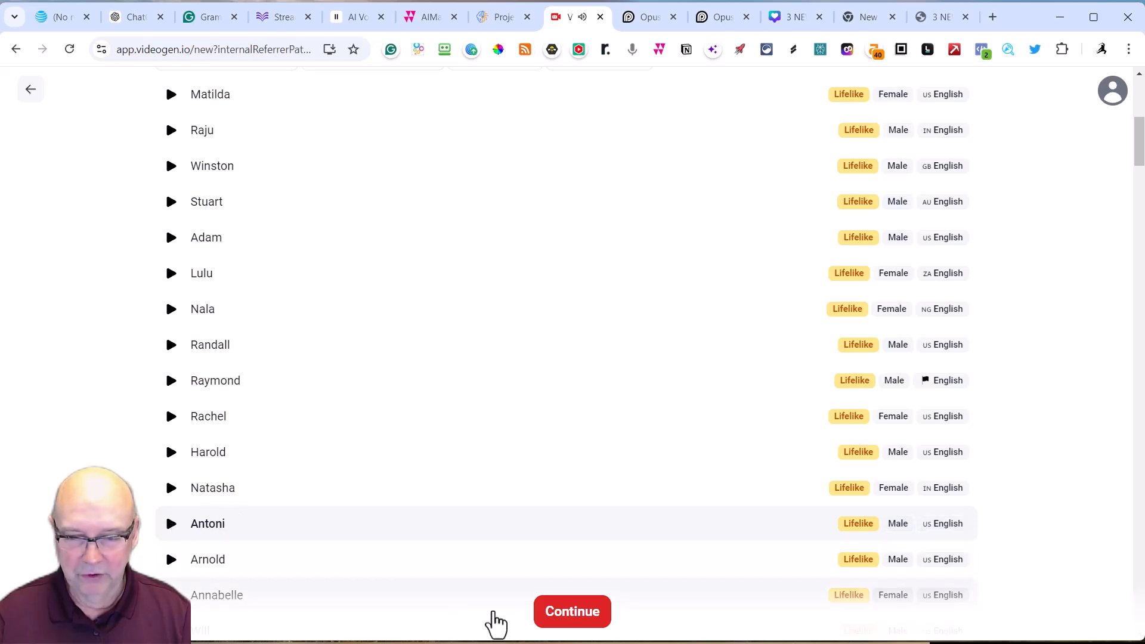
{"action": "left_click", "coordinate": [563, 614]}
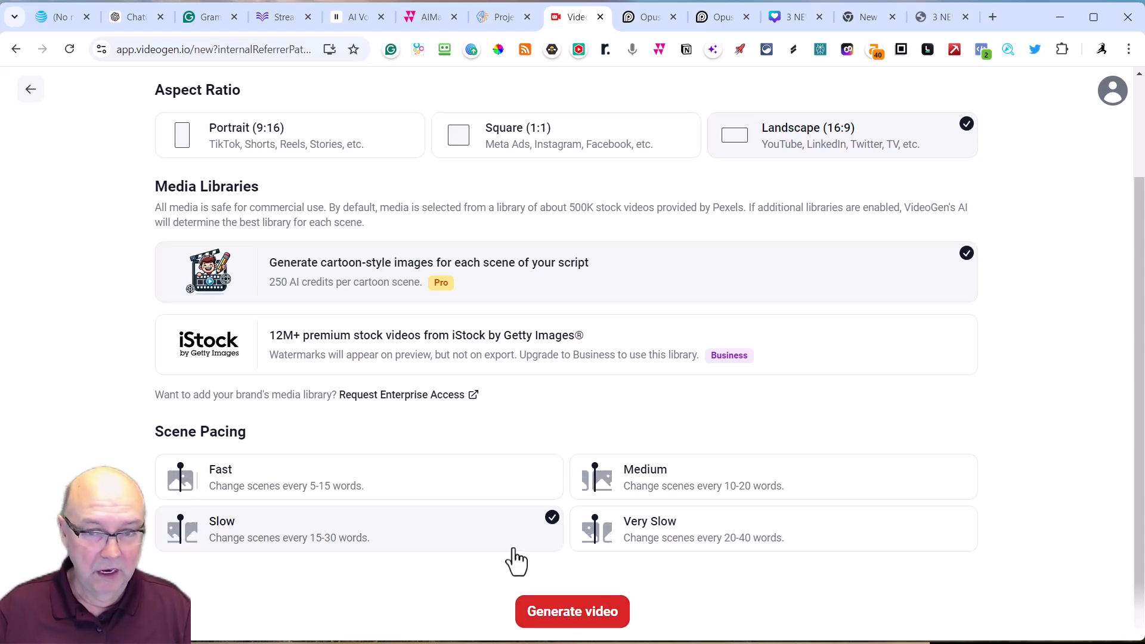
Step: Set the scene pacing to Medium and the aspect ratio to Square (1:1), and generate the video
{"action": "left_click", "coordinate": [638, 481]}
{"action": "left_click", "coordinate": [537, 143]}
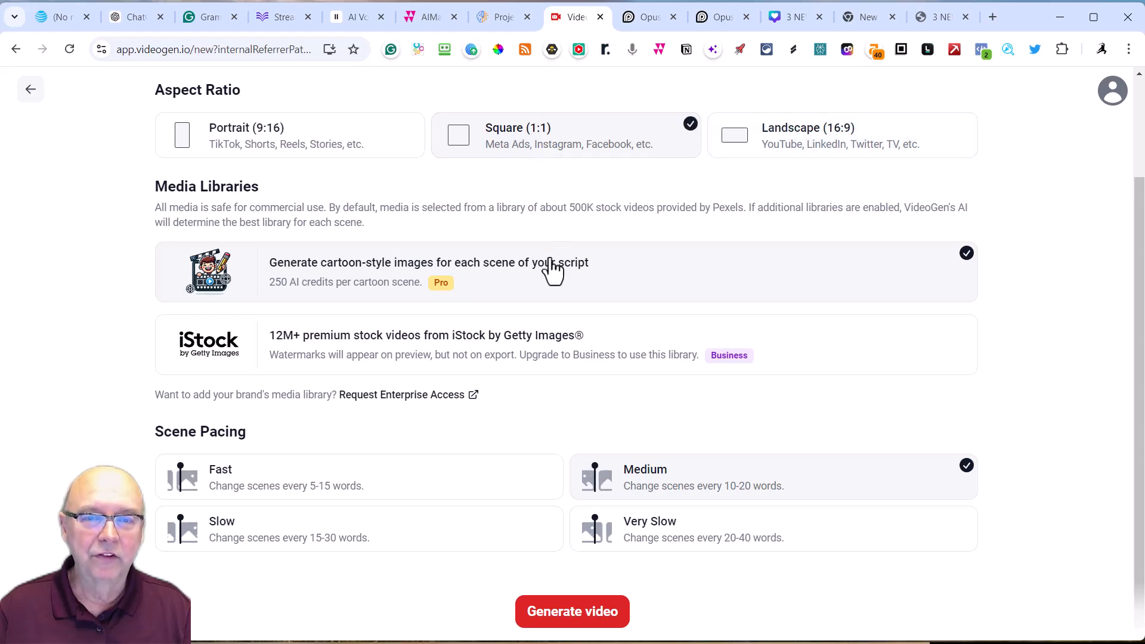
{"action": "left_click", "coordinate": [567, 607]}
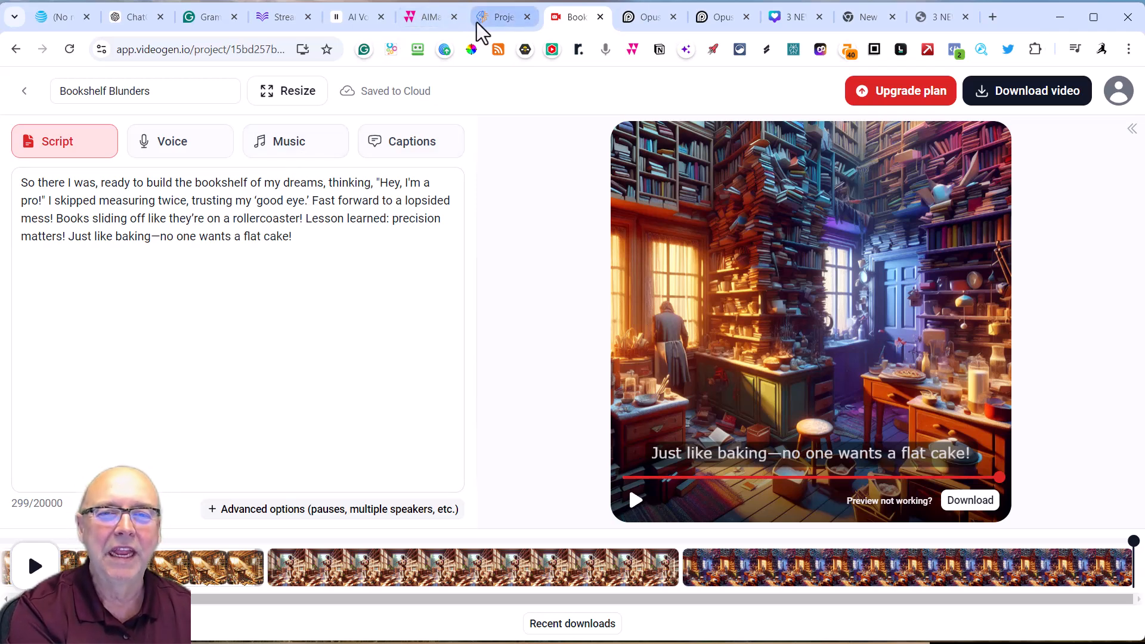
Step: Switch back to AiMasher and return to the prompt settings of the Ai Sandbox
{"action": "left_click", "coordinate": [412, 18]}
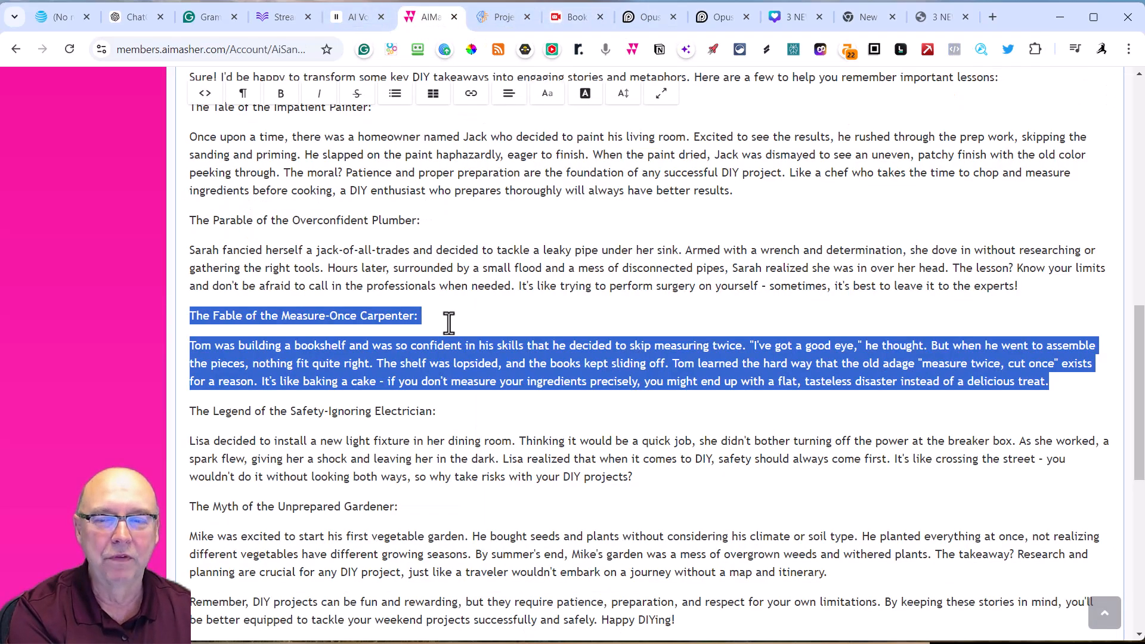
{"action": "scroll", "coordinate": [424, 289], "scroll_direction": "up", "scroll_amount": 12}
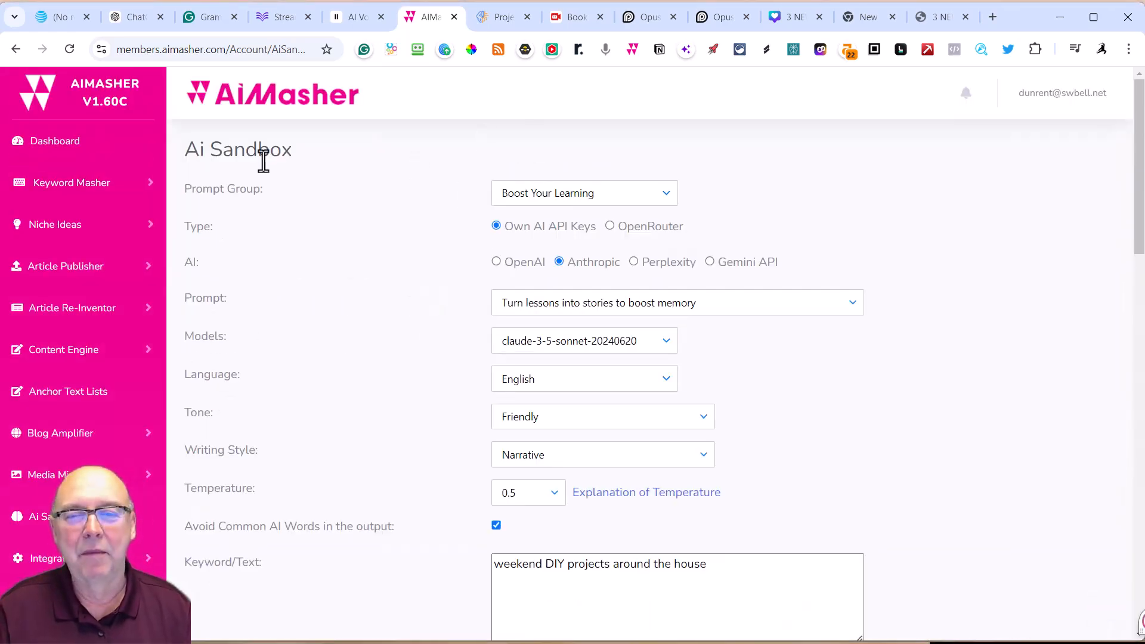